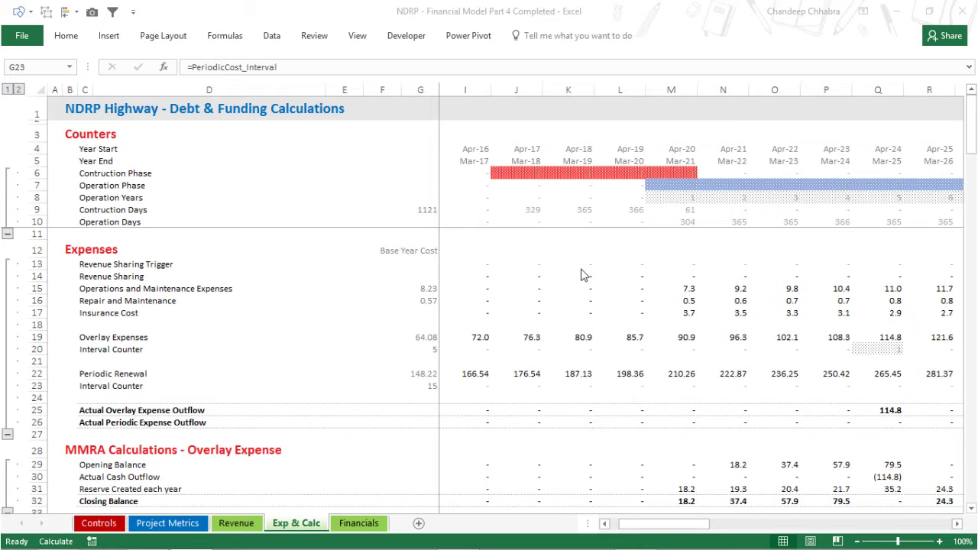
- Create a new blank workbook and set the width of columns A to C to 2
{"action": "key", "text": "ctrl+n"}
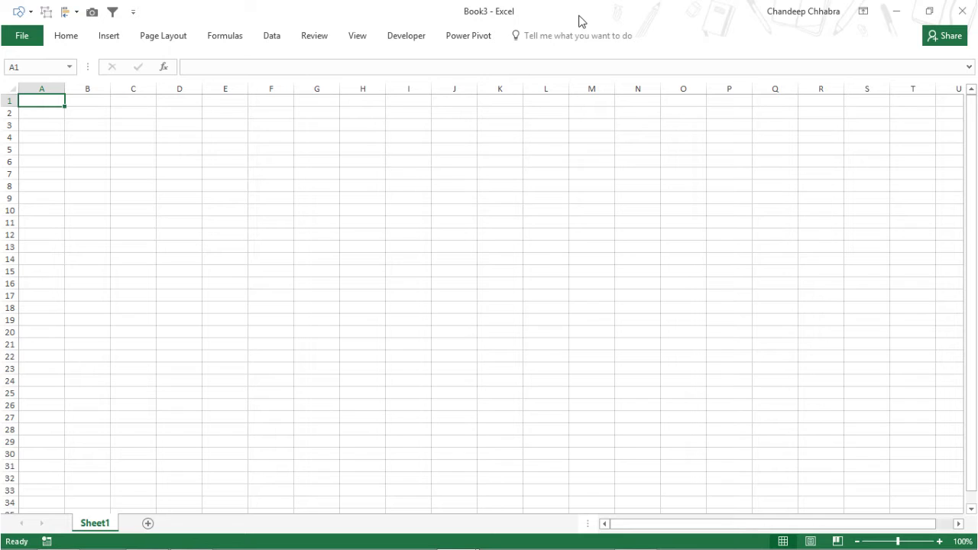
{"action": "key", "text": "shift+Right"}
{"action": "key", "text": "shift+Right"}
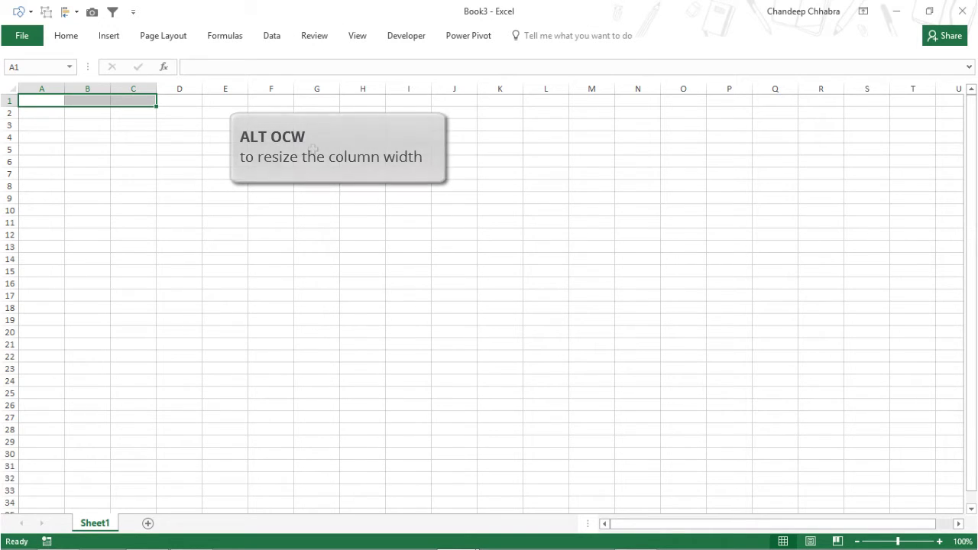
{"action": "key", "text": "alt+o"}
{"action": "key", "text": "c"}
{"action": "key", "text": "w"}
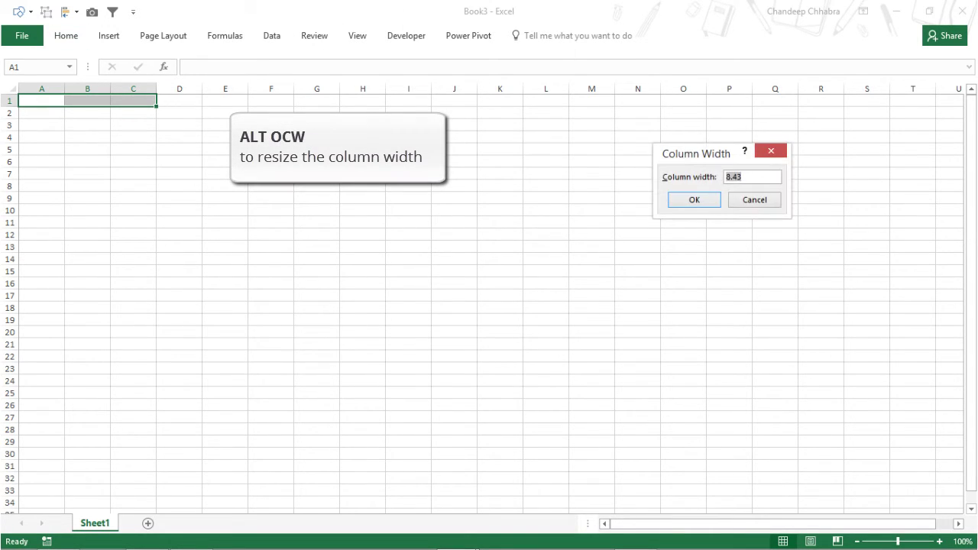
{"action": "left_click_drag", "start_coordinate": [713, 155], "coordinate": [260, 183]}
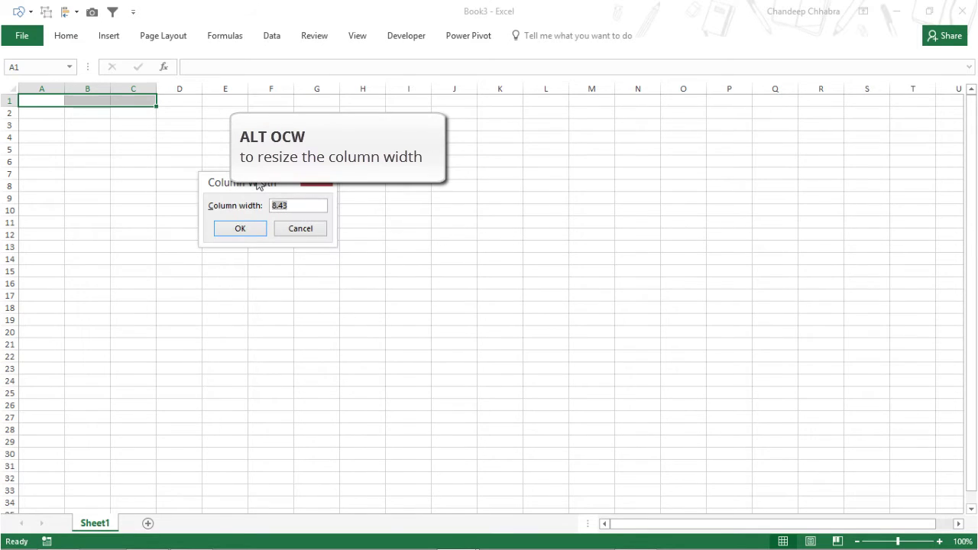
{"action": "type", "text": "2"}
{"action": "key", "text": "Return"}
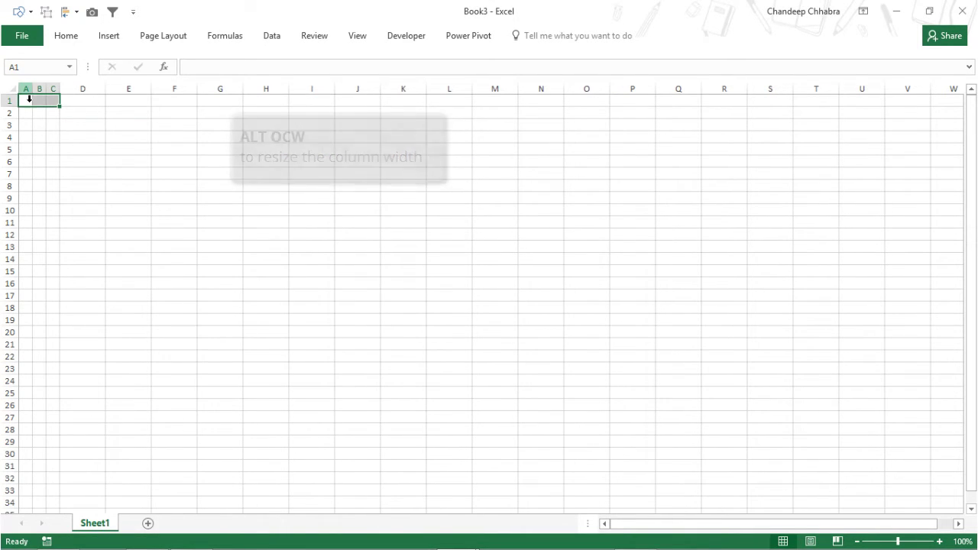
- Set the width of column D to 28
{"action": "left_click", "coordinate": [70, 113]}
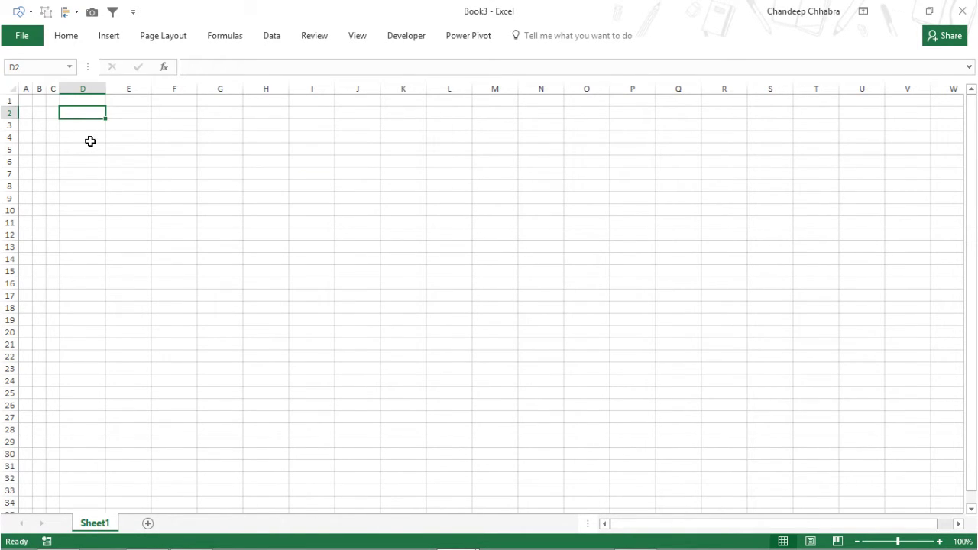
{"action": "key", "text": "alt+o"}
{"action": "key", "text": "c"}
{"action": "key", "text": "w"}
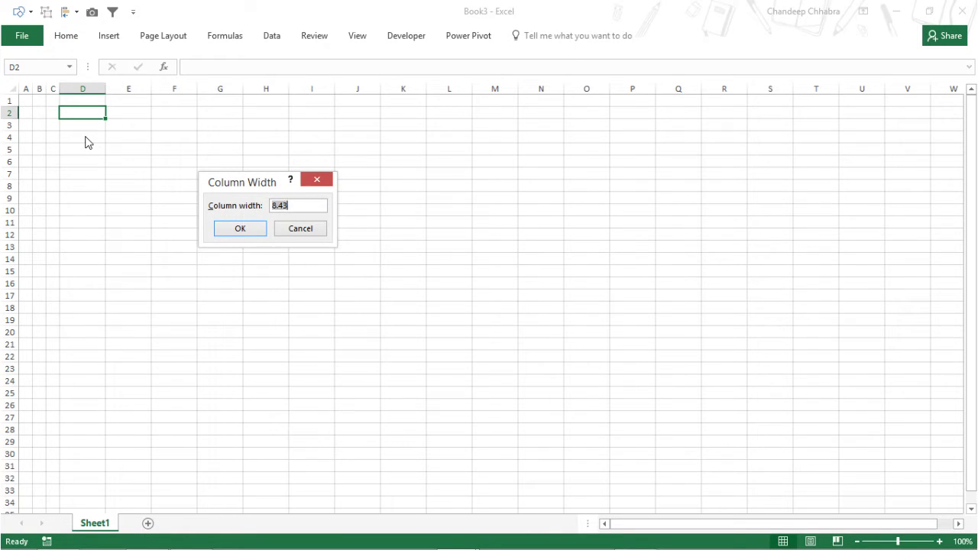
{"action": "type", "text": "28"}
{"action": "key", "text": "Return"}
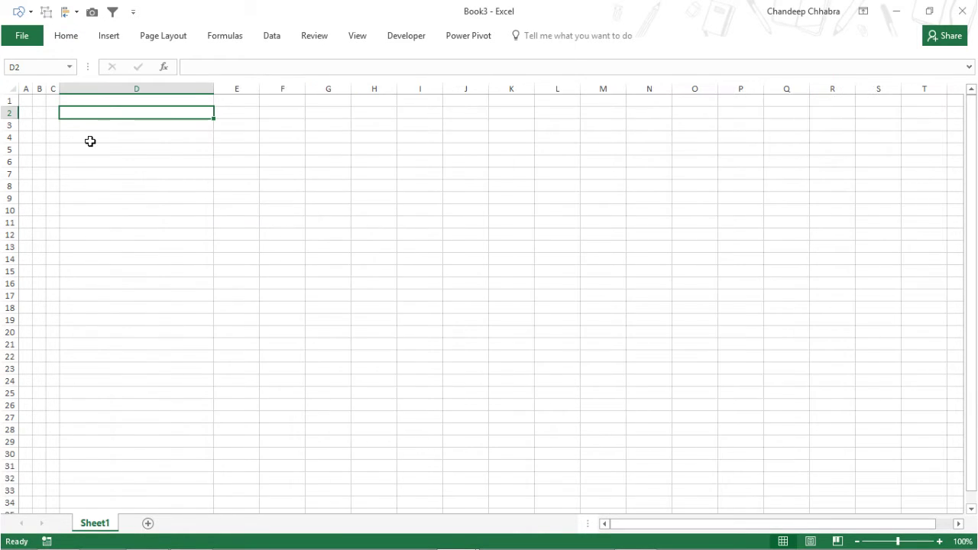
{"action": "key", "text": "Right"}
{"action": "key", "text": "Right"}
{"action": "key", "text": "Right"}
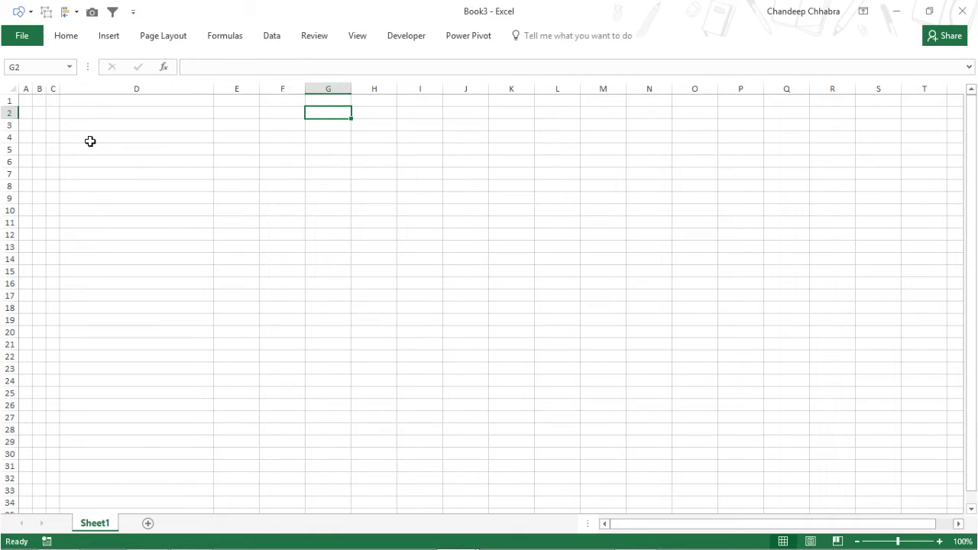
{"action": "key", "text": "Left"}
{"action": "key", "text": "Left"}
{"action": "key", "text": "Right"}
{"action": "key", "text": "Right"}
{"action": "key", "text": "Right"}
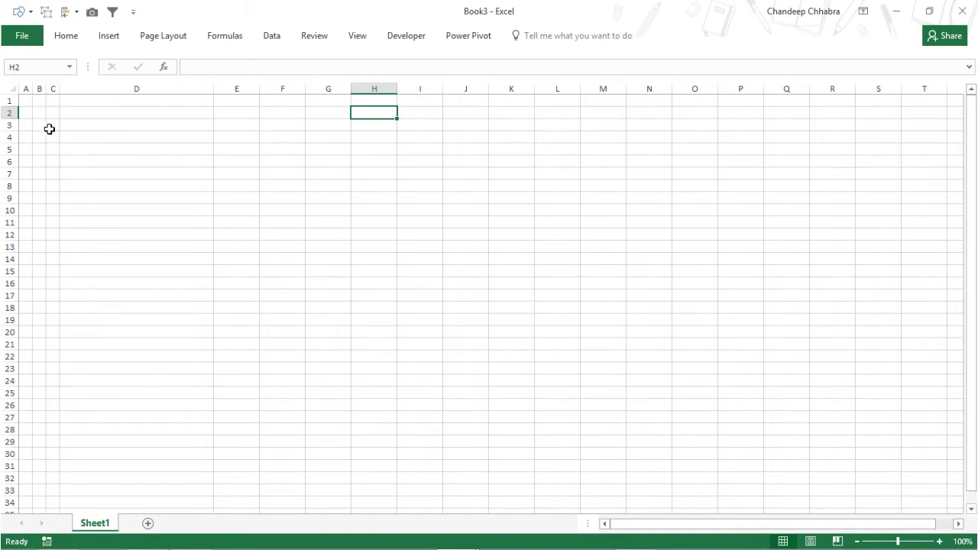
- Set the height of row 1 to 30
{"action": "key", "text": "Left"}
{"action": "key", "text": "Left"}
{"action": "key", "text": "Left"}
{"action": "key", "text": "Left"}
{"action": "key", "text": "Left"}
{"action": "key", "text": "Left"}
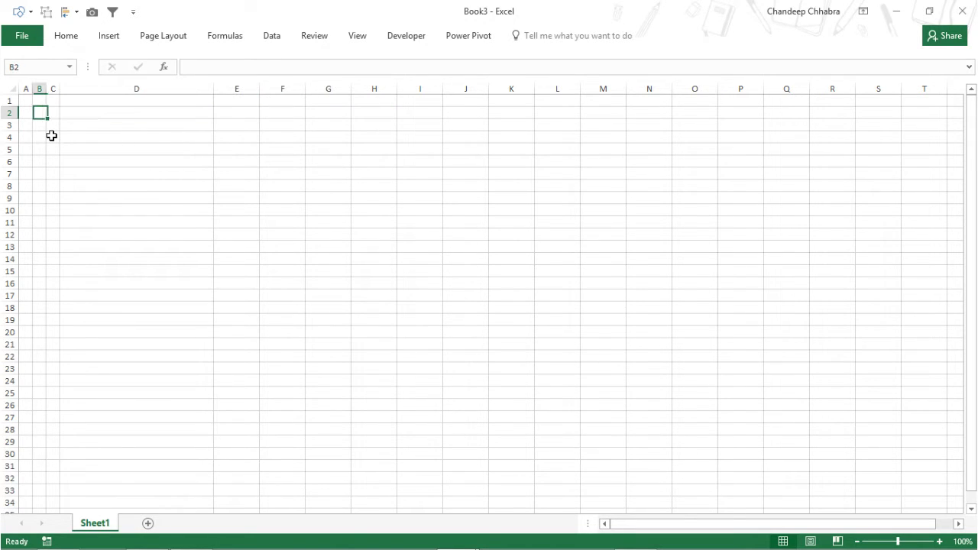
{"action": "key", "text": "Up"}
{"action": "key", "text": "Left"}
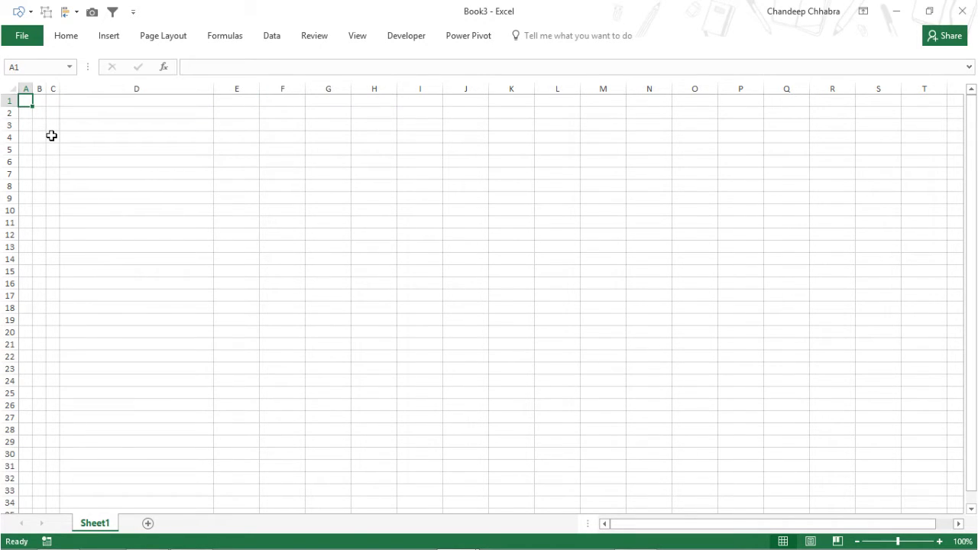
{"action": "key", "text": "alt"}
{"action": "key", "text": "h"}
{"action": "key", "text": "o"}
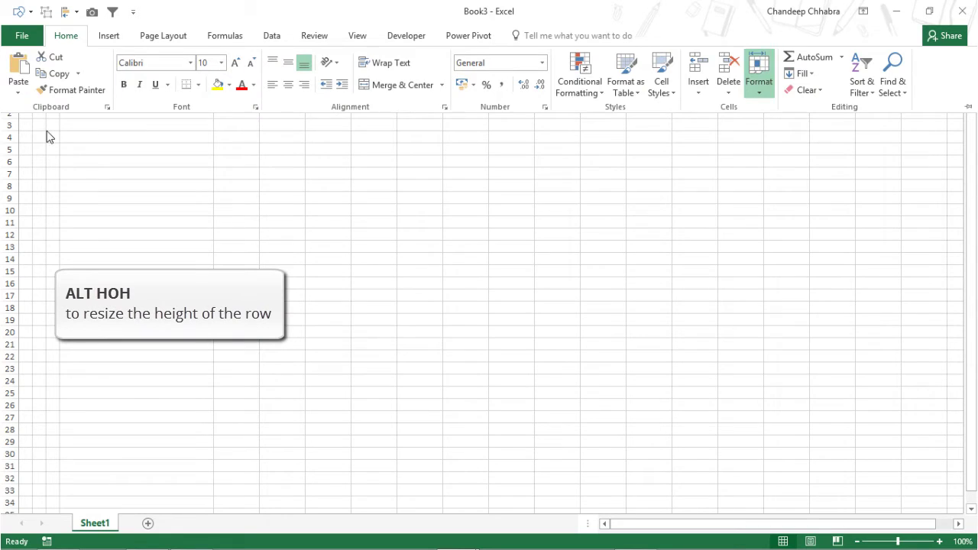
{"action": "key", "text": "h"}
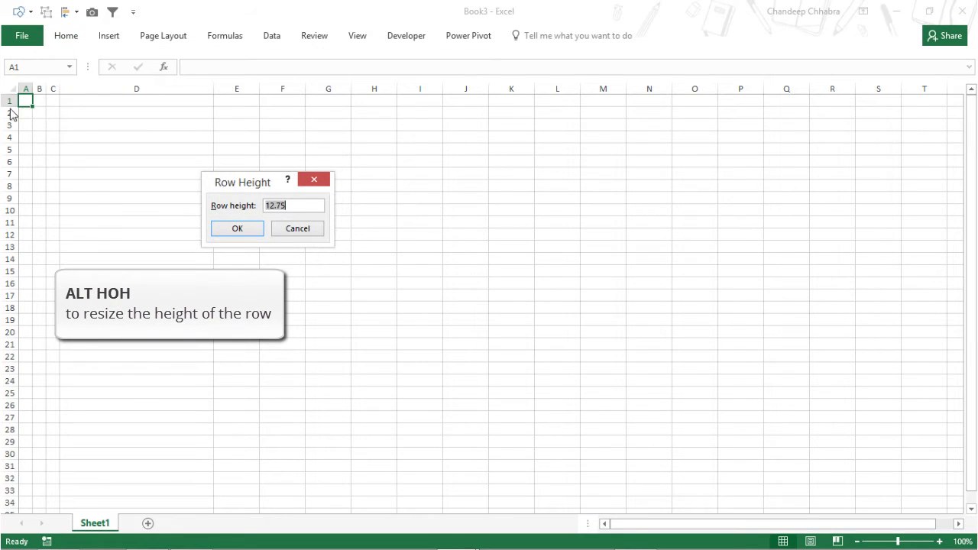
{"action": "type", "text": "30"}
{"action": "key", "text": "Return"}
{"action": "left_click", "coordinate": [21, 120]}
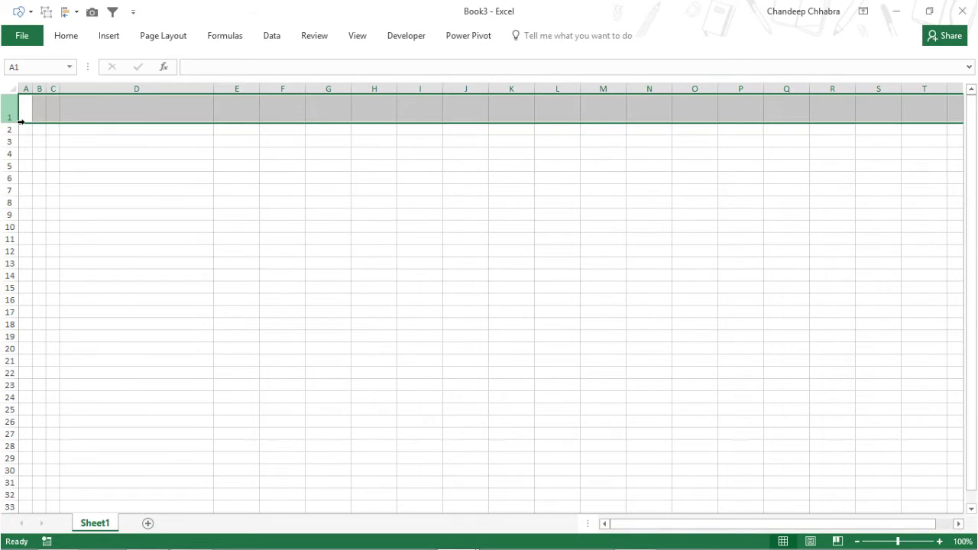
{"action": "left_click", "coordinate": [21, 121]}
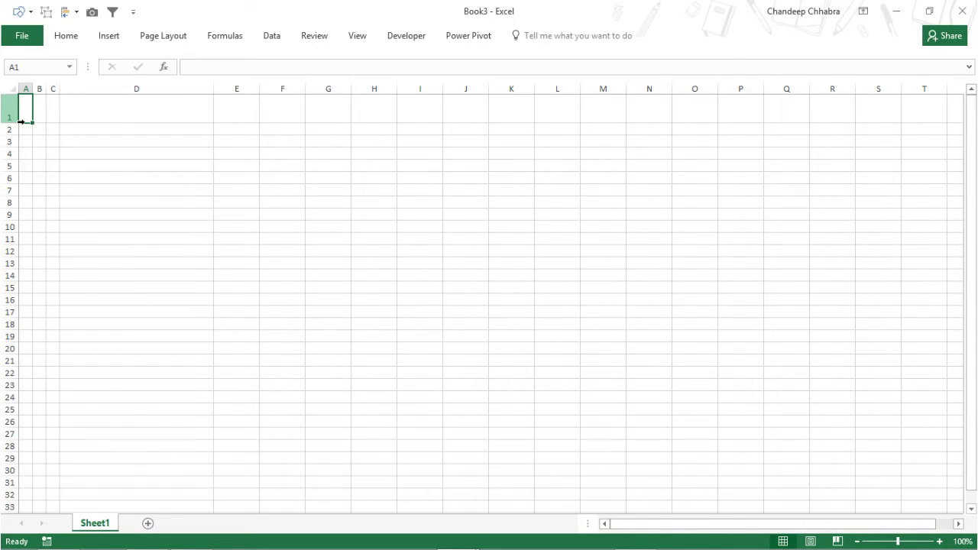
- Enter the title NEW STARTUP FINANCIAL MODEL in cell B1
{"action": "key", "text": "Right"}
{"action": "key", "text": "Caps_Lock"}
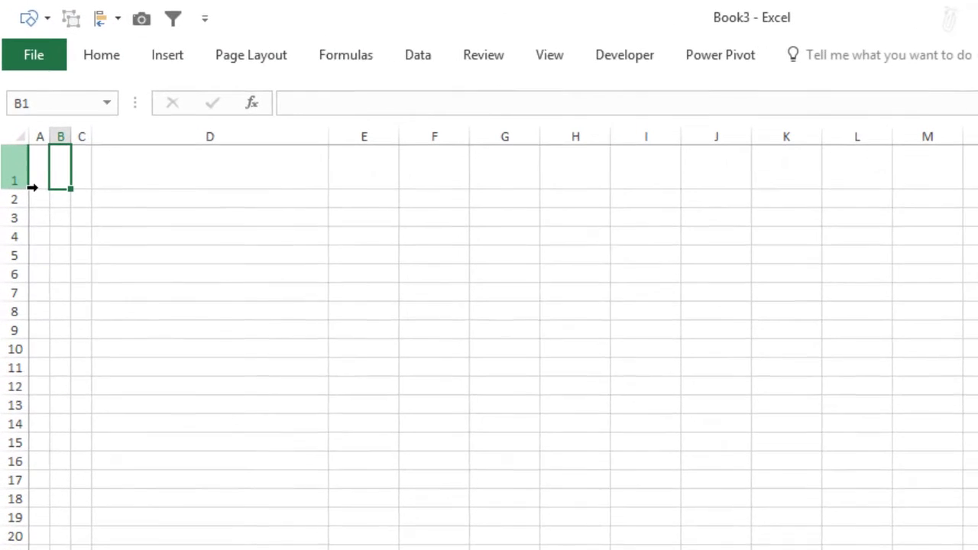
{"action": "type", "text": "NEW ST"}
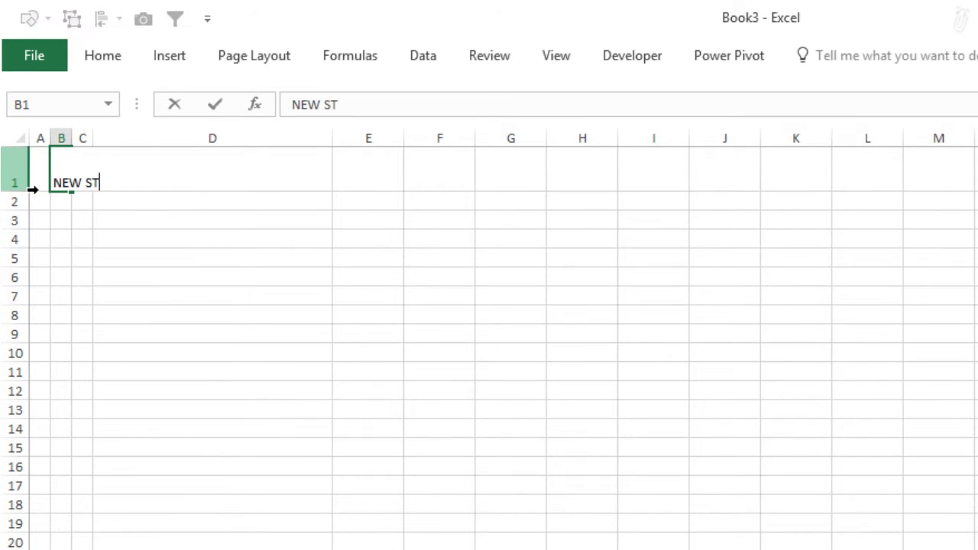
{"action": "type", "text": "ARTUP FINANC"}
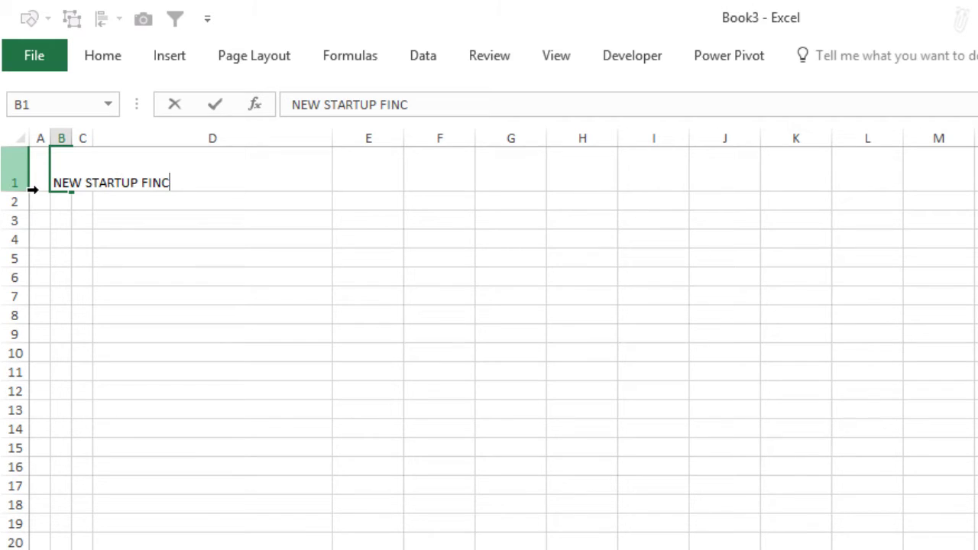
{"action": "key", "text": "BackSpace"}
{"action": "type", "text": "ANCIAL MODEL"}
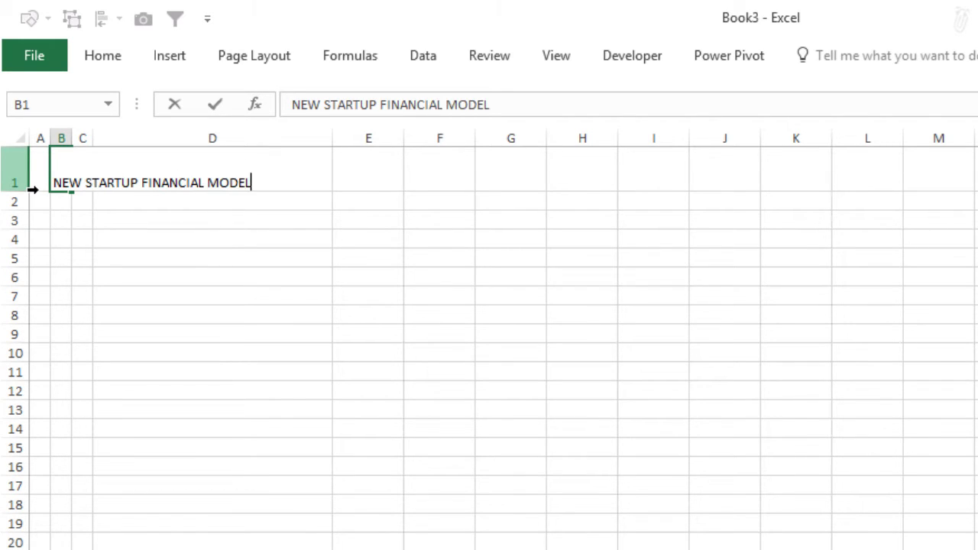
{"action": "key", "text": "ctrl+Return"}
- Align the title in cell B1 vertically to the middle of the row
{"action": "key", "text": "alt+h"}
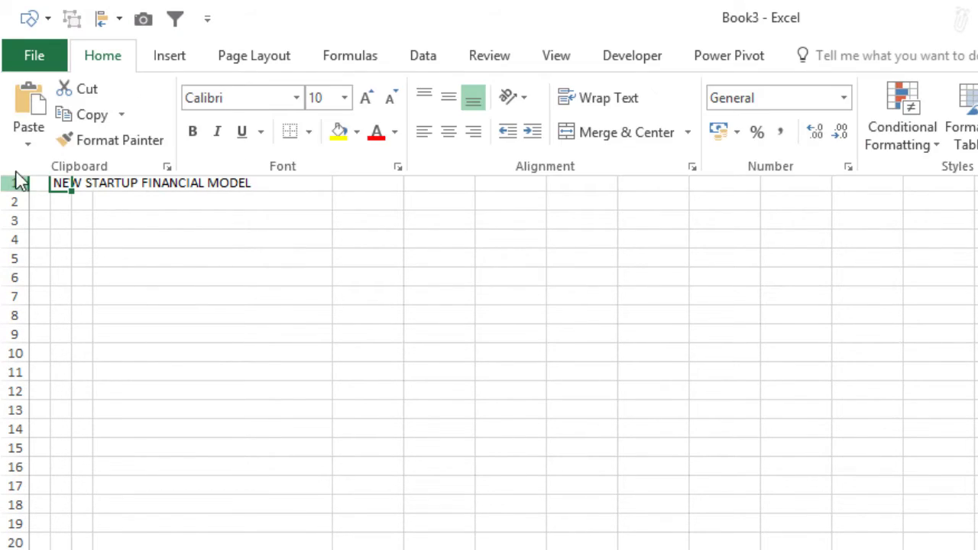
{"action": "key", "text": "a"}
{"action": "key", "text": "m"}
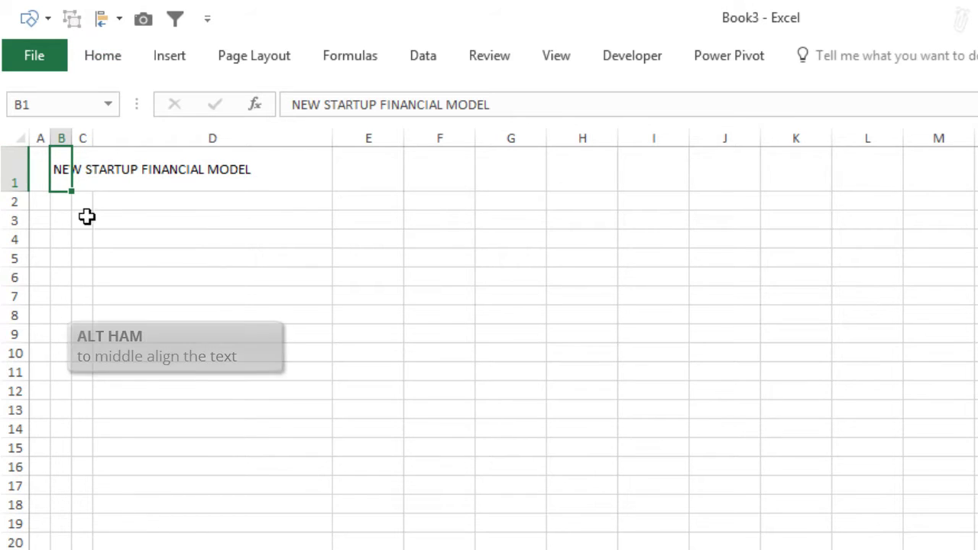
- Toggle the middle alignment of the title in B1 off and back on
{"action": "key", "text": "alt"}
{"action": "key", "text": "h"}
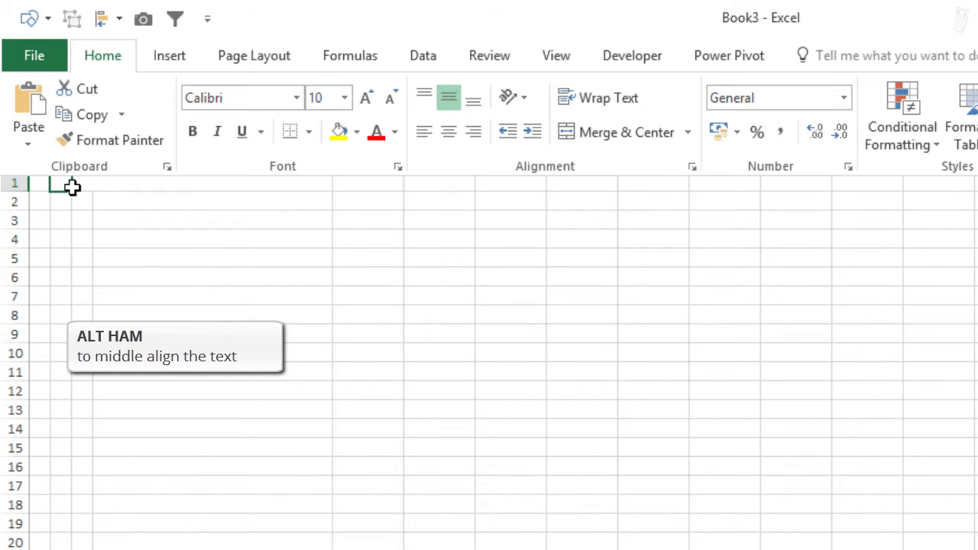
{"action": "key", "text": "a"}
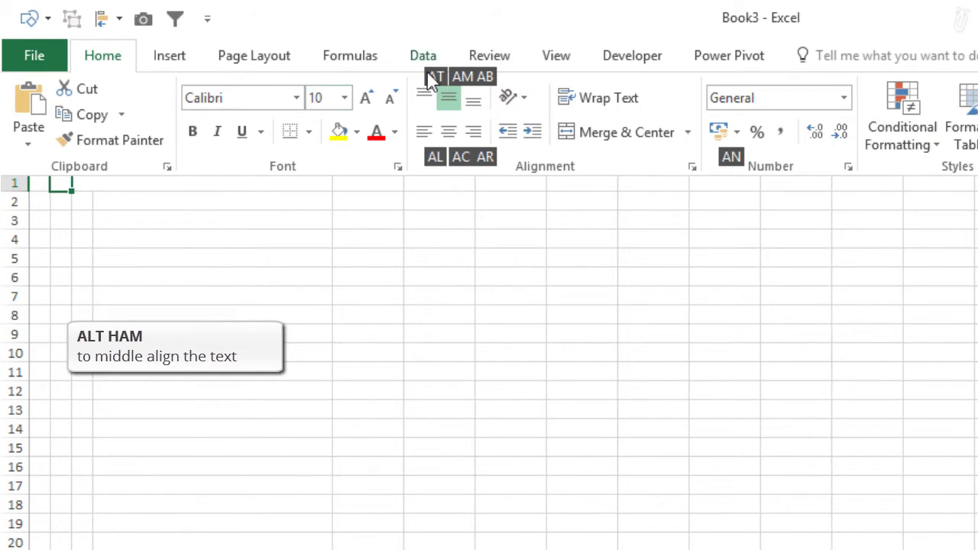
{"action": "key", "text": "m"}
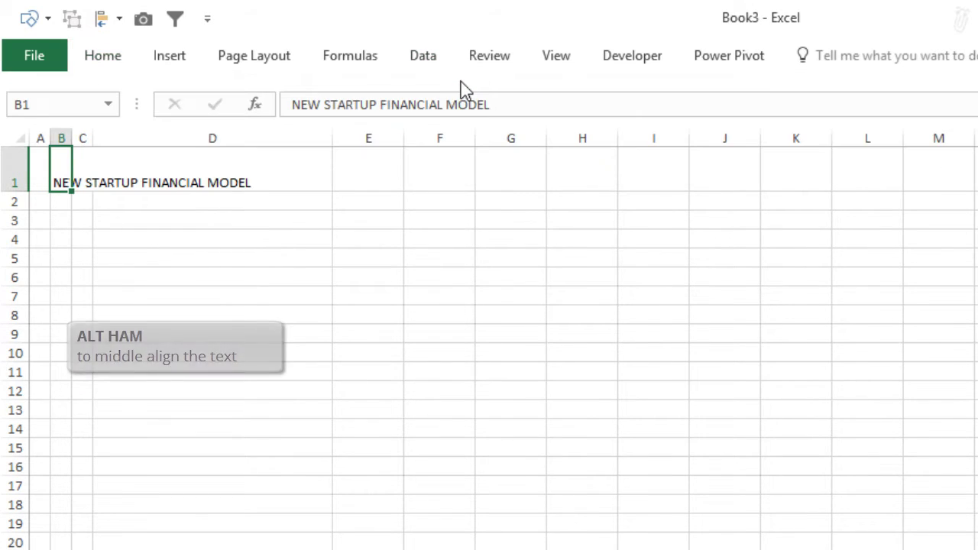
{"action": "key", "text": "alt"}
{"action": "key", "text": "h"}
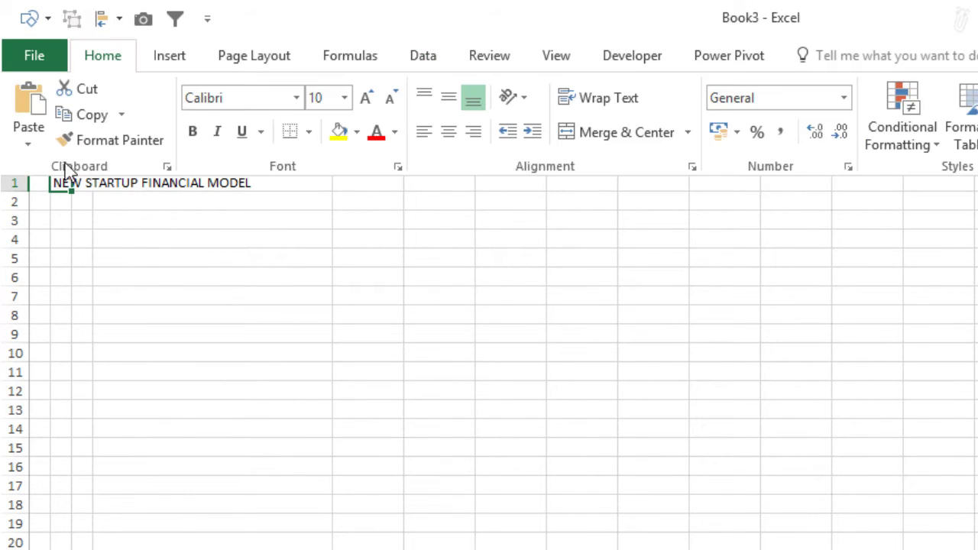
{"action": "key", "text": "a"}
{"action": "key", "text": "m"}
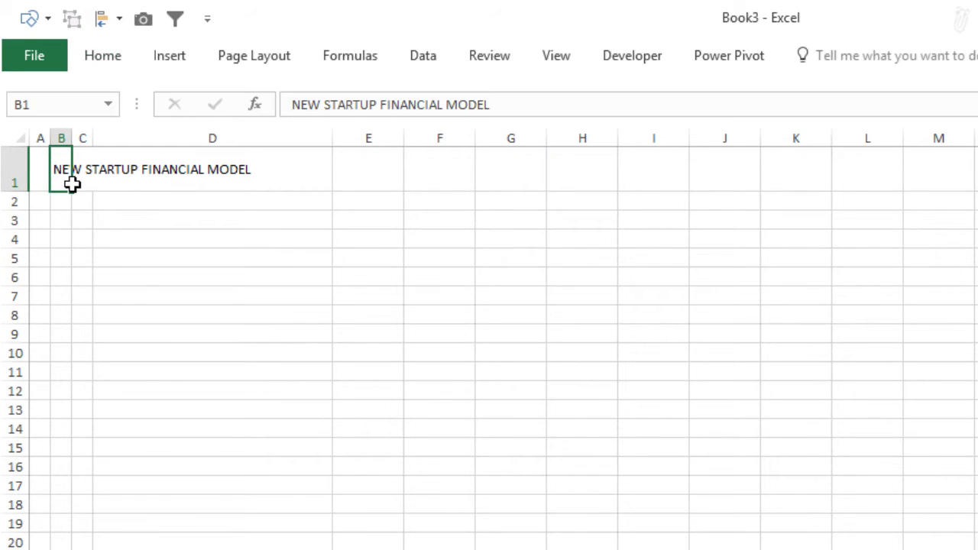
- Fill the entire row 1 with the light grey theme color
{"action": "key", "text": "Left"}
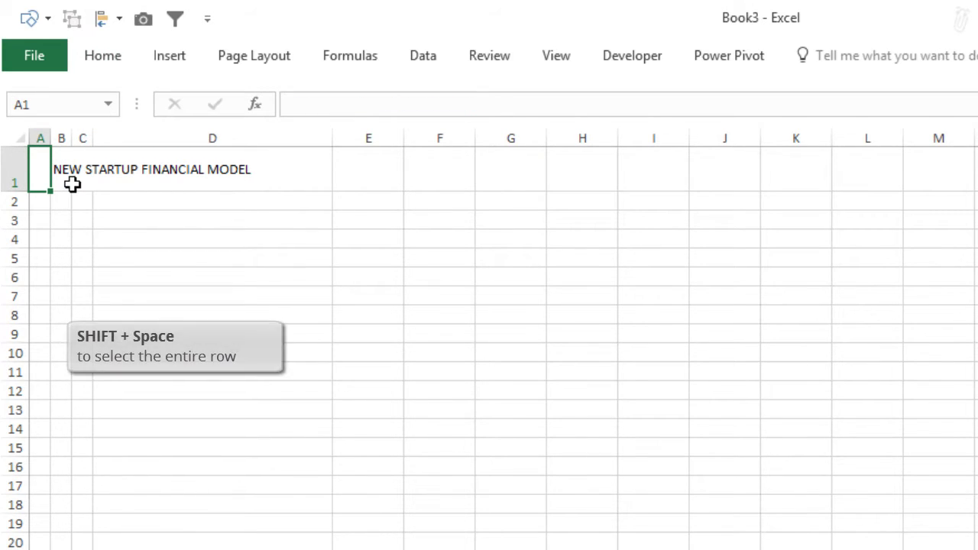
{"action": "key", "text": "shift+space"}
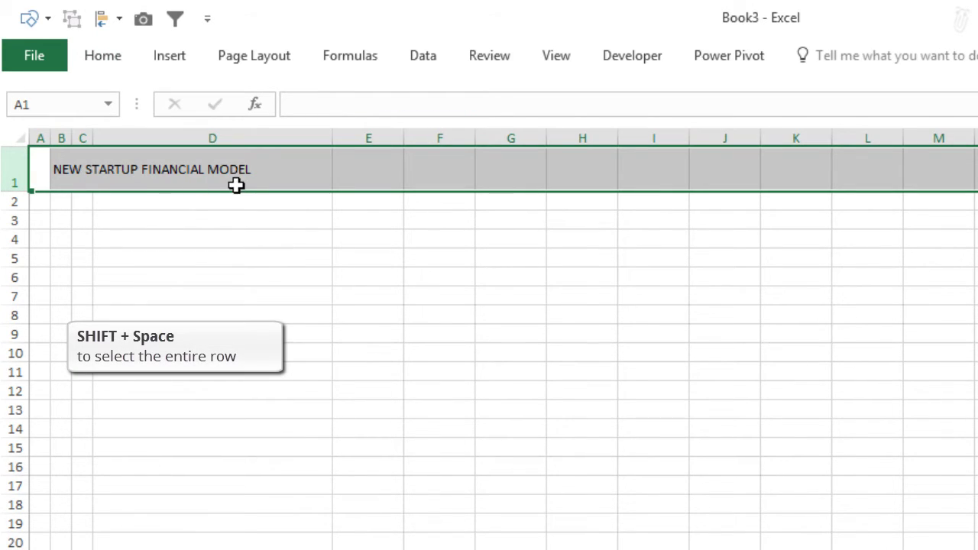
{"action": "left_click", "coordinate": [106, 63]}
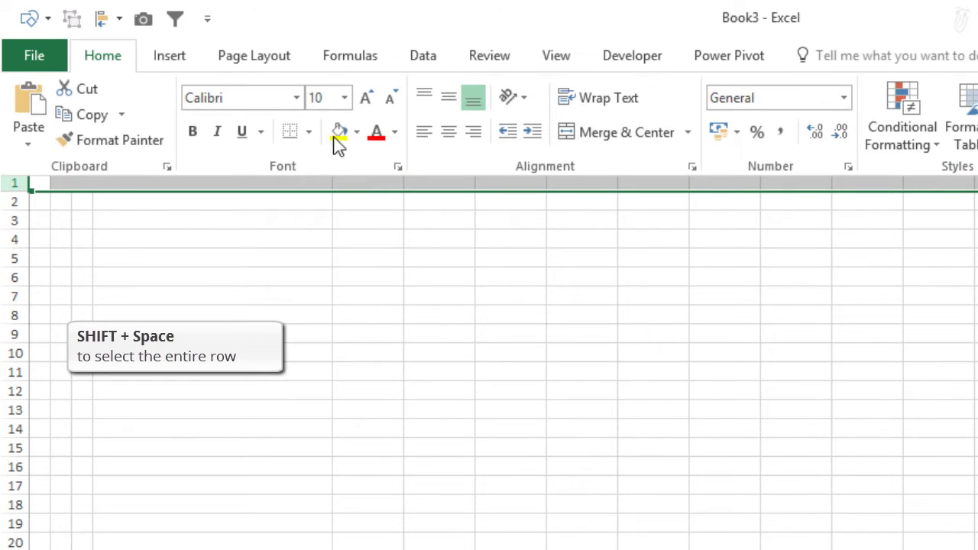
{"action": "left_click", "coordinate": [357, 132]}
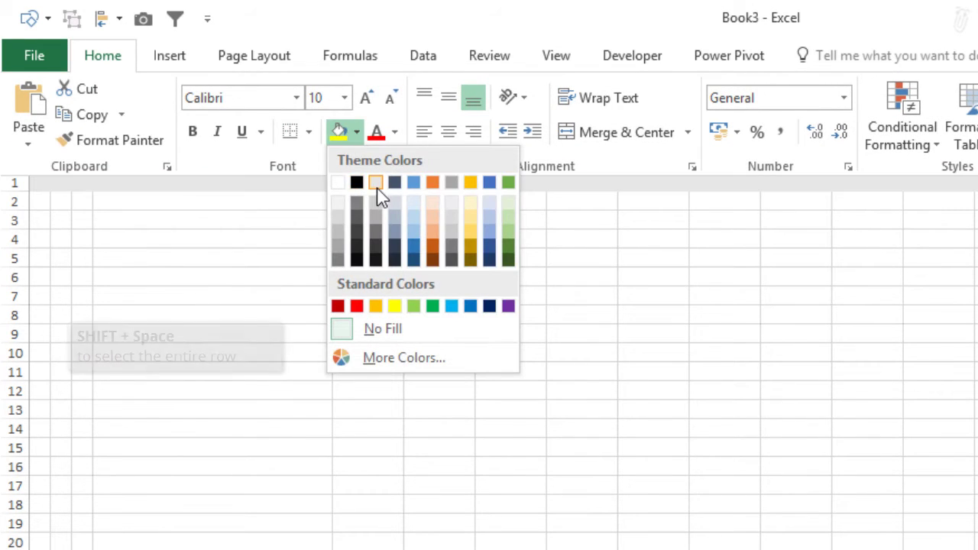
{"action": "left_click", "coordinate": [376, 196]}
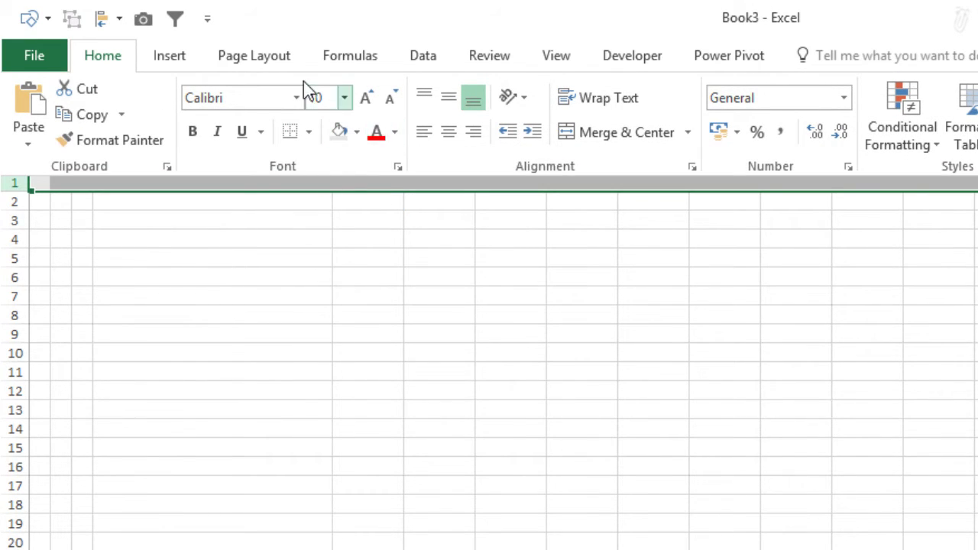
- Set the font size of row 1 to 14 and its font color to blue, and return to the title cell B1
{"action": "left_click", "coordinate": [315, 97]}
{"action": "type", "text": "16"}
{"action": "key", "text": "Return"}
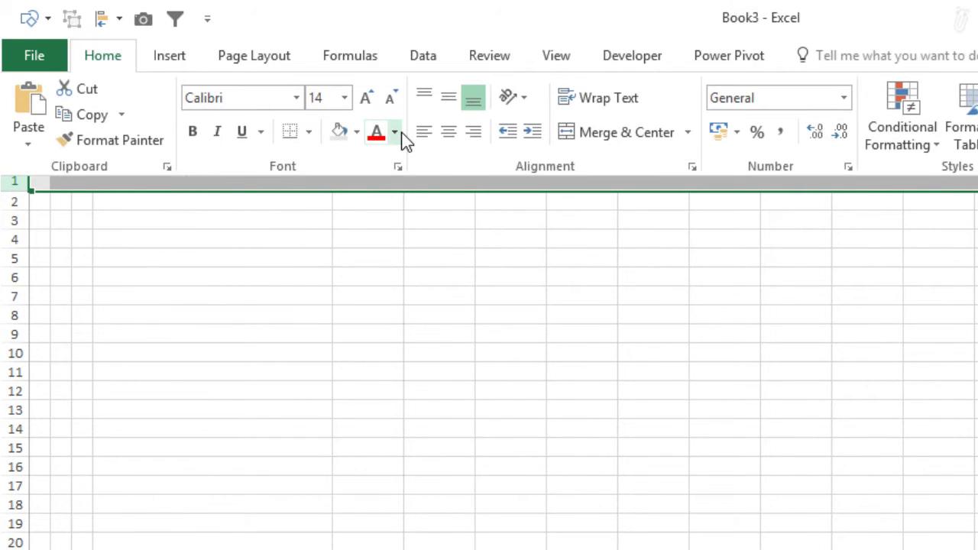
{"action": "left_click", "coordinate": [395, 133]}
{"action": "left_click", "coordinate": [510, 337]}
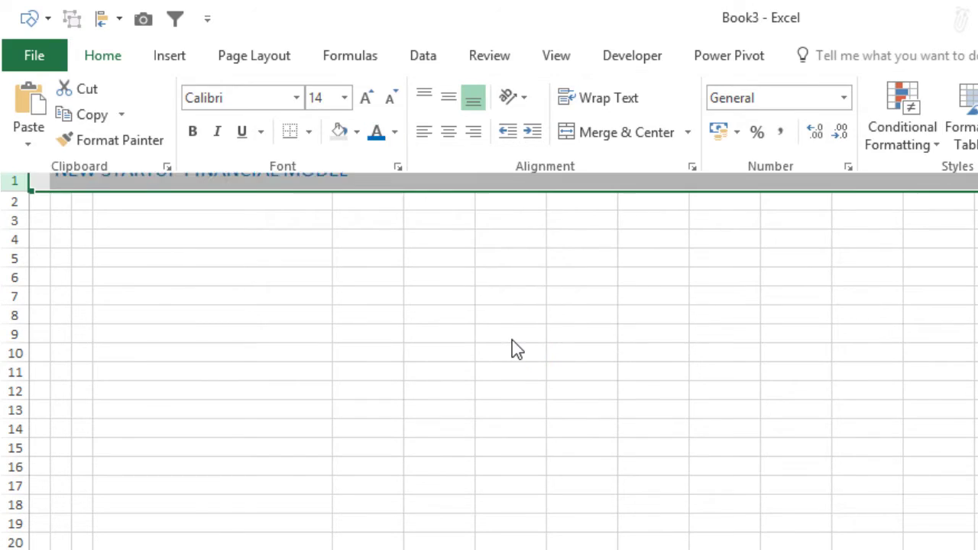
{"action": "left_click", "coordinate": [519, 348]}
{"action": "key", "text": "ctrl+Home"}
{"action": "key", "text": "Right"}
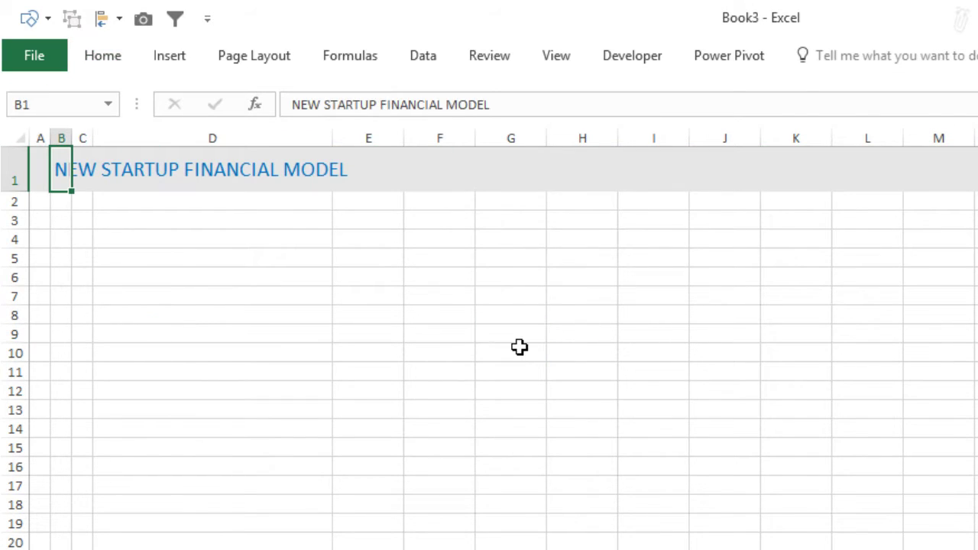
- Make the title in B1 bold and move down to cell B4
{"action": "key", "text": "ctrl+b"}
{"action": "key", "text": "Down"}
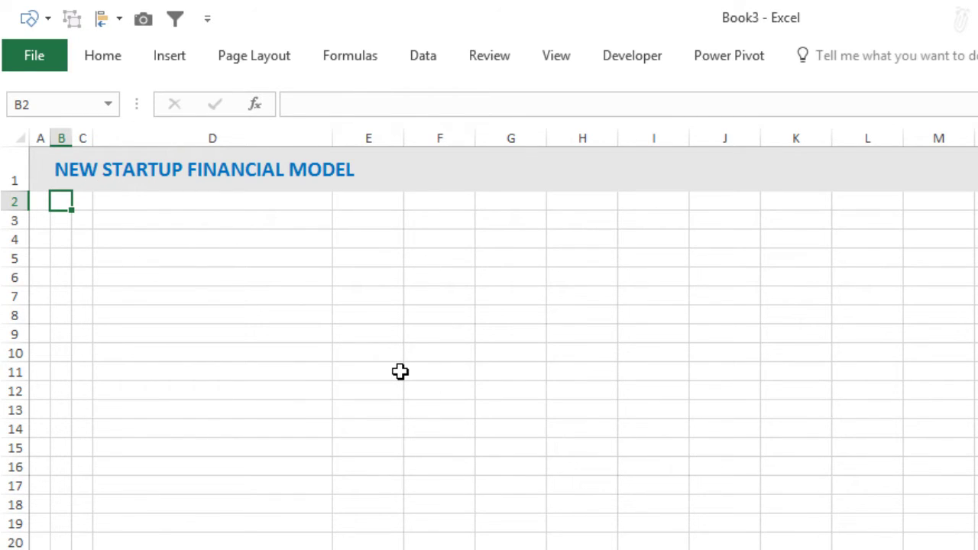
{"action": "key", "text": "Down"}
{"action": "key", "text": "Down"}
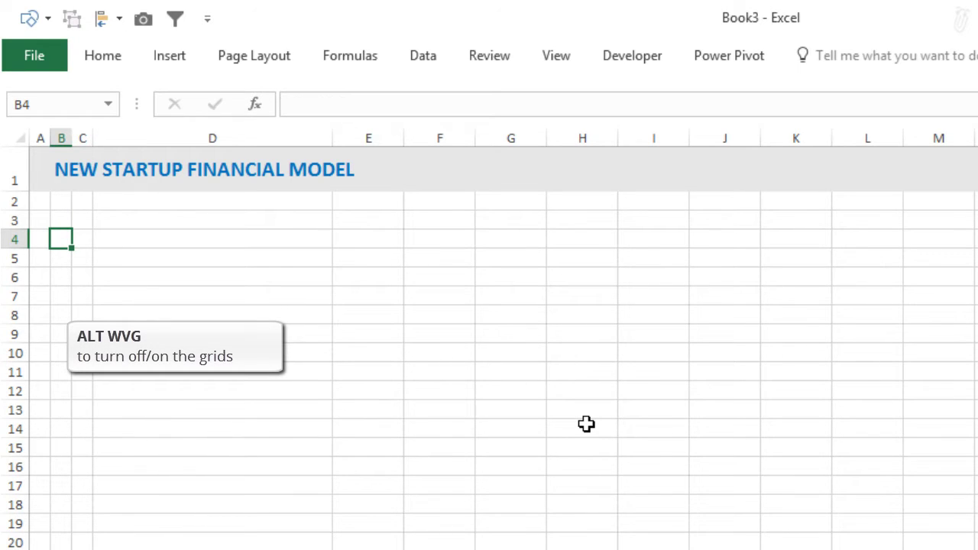
- Turn off the gridlines on the worksheet
{"action": "key", "text": "alt"}
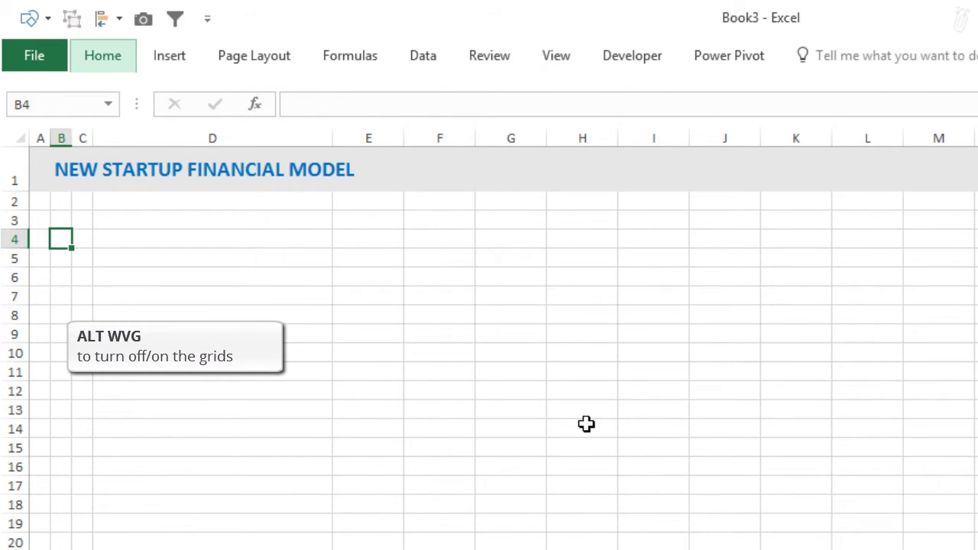
{"action": "key", "text": "w"}
{"action": "key", "text": "v"}
{"action": "key", "text": "g"}
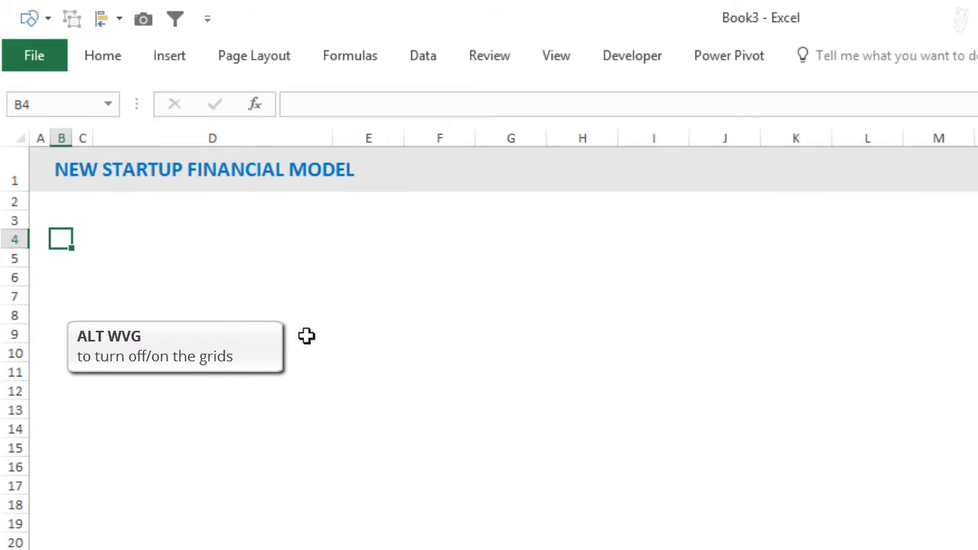
- Enter the label Start Year in cell B3
{"action": "key", "text": "Up"}
{"action": "key", "text": "Up"}
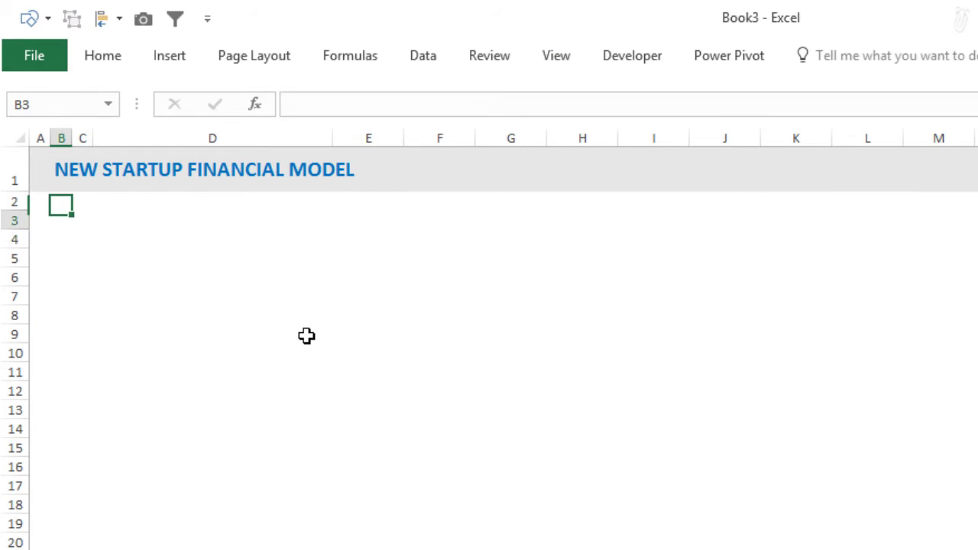
{"action": "key", "text": "Down"}
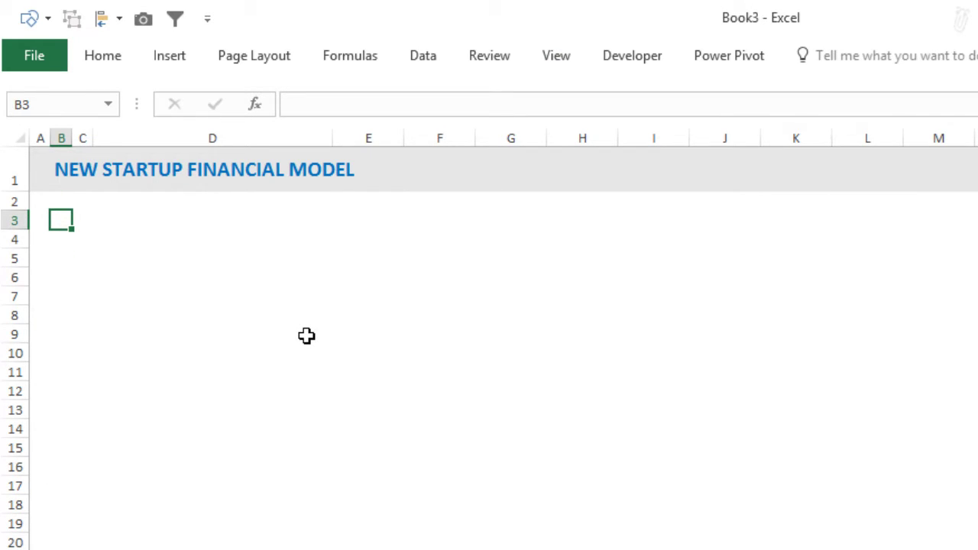
{"action": "key", "text": "Right"}
{"action": "key", "text": "Right"}
{"action": "key", "text": "Right"}
{"action": "key", "text": "Right"}
{"action": "key", "text": "Left"}
{"action": "key", "text": "Left"}
{"action": "key", "text": "Left"}
{"action": "key", "text": "Left"}
{"action": "type", "text": "sTART Yea"}
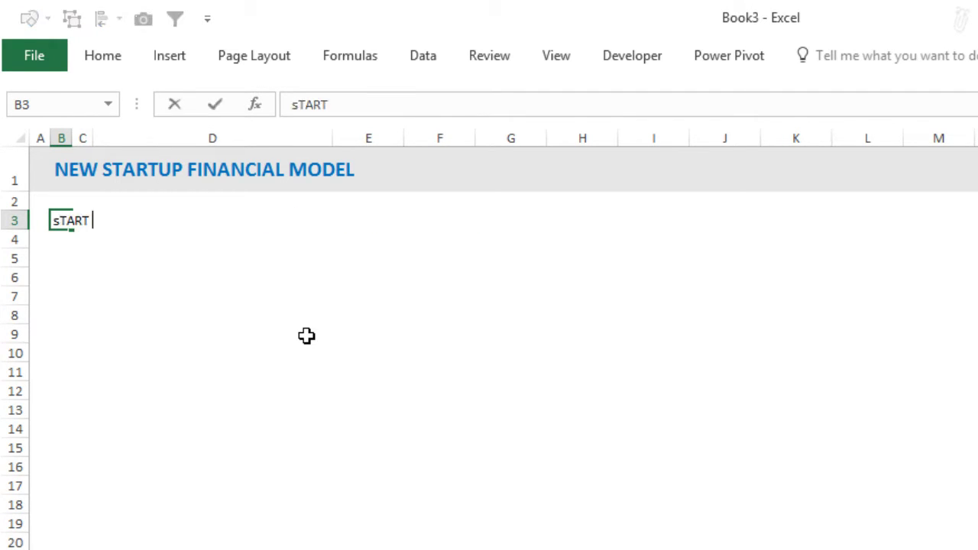
{"action": "key", "text": "ctrl+Return"}
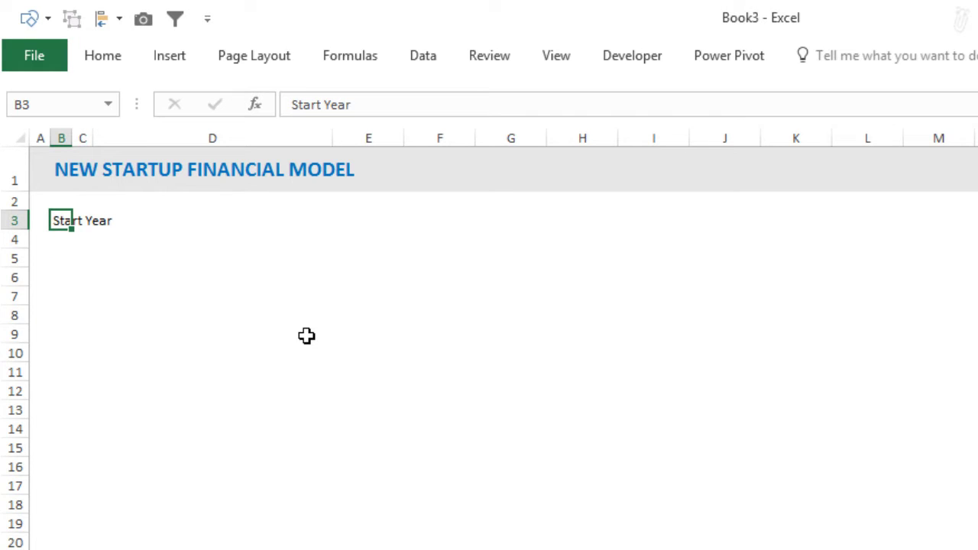
- Enter 2017 as the start year in cell H3
{"action": "key", "text": "Right"}
{"action": "key", "text": "Right"}
{"action": "key", "text": "Right"}
{"action": "key", "text": "Right"}
{"action": "key", "text": "Right"}
{"action": "key", "text": "Right"}
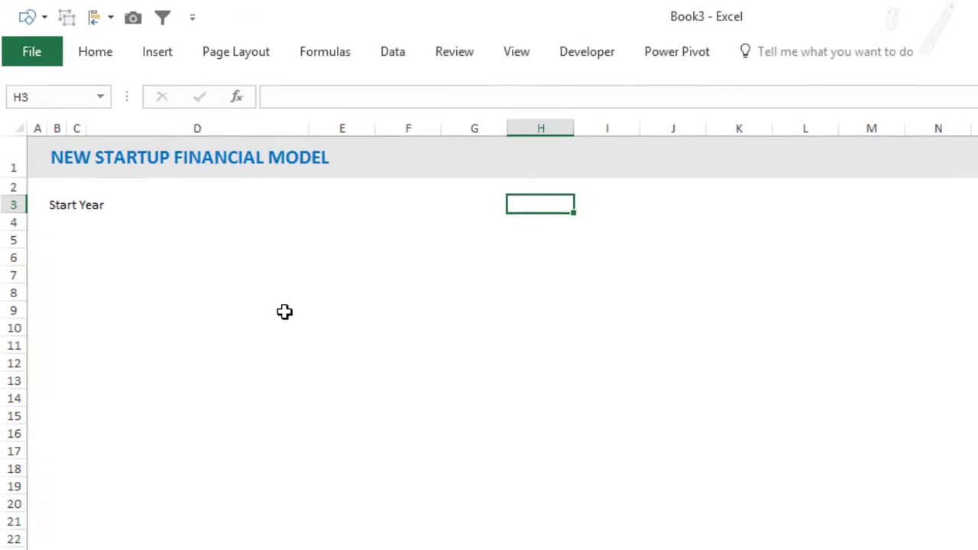
{"action": "type", "text": "2017"}
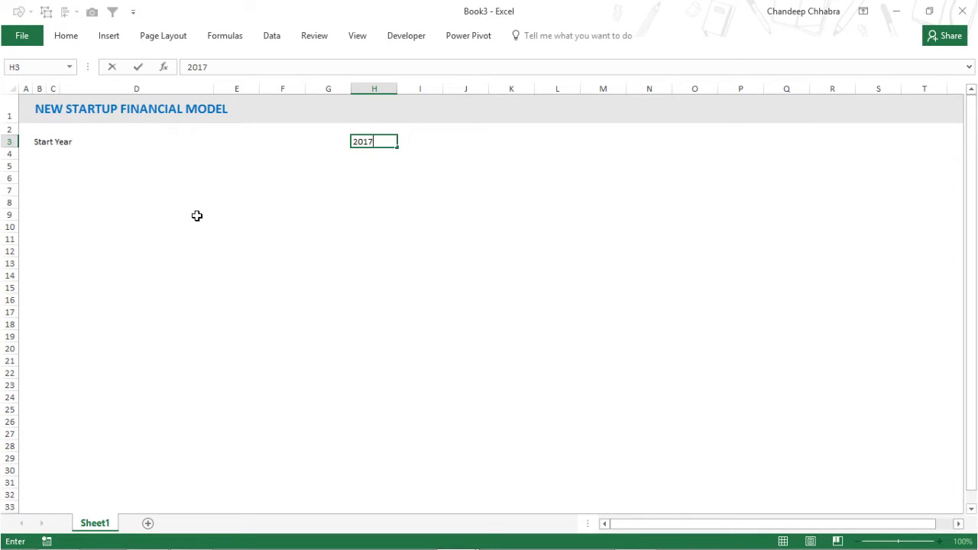
{"action": "key", "text": "ctrl+Return"}
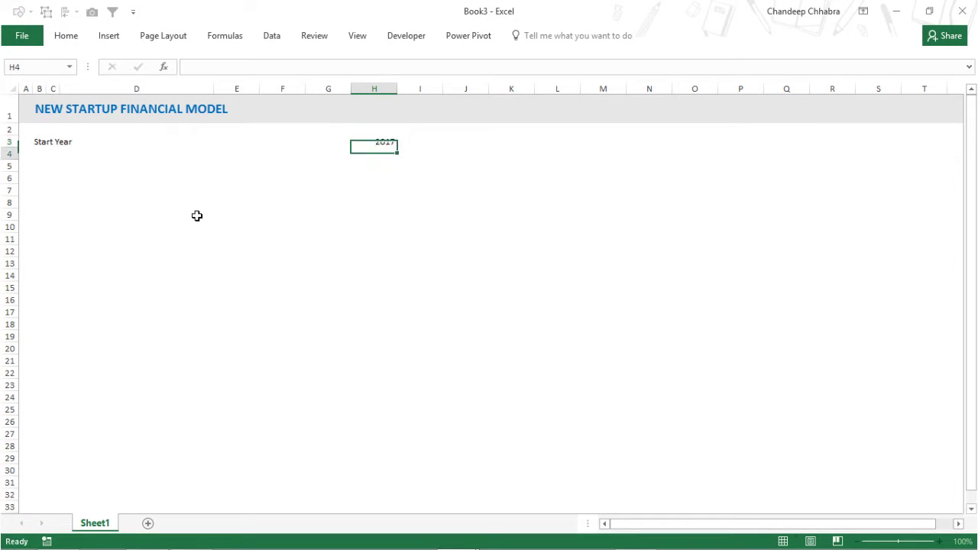
- Enter the formula =H3+1 in cell I3 to calculate the following year
{"action": "key", "text": "Right"}
{"action": "type", "text": "="}
{"action": "key", "text": "Left"}
{"action": "type", "text": "+1"}
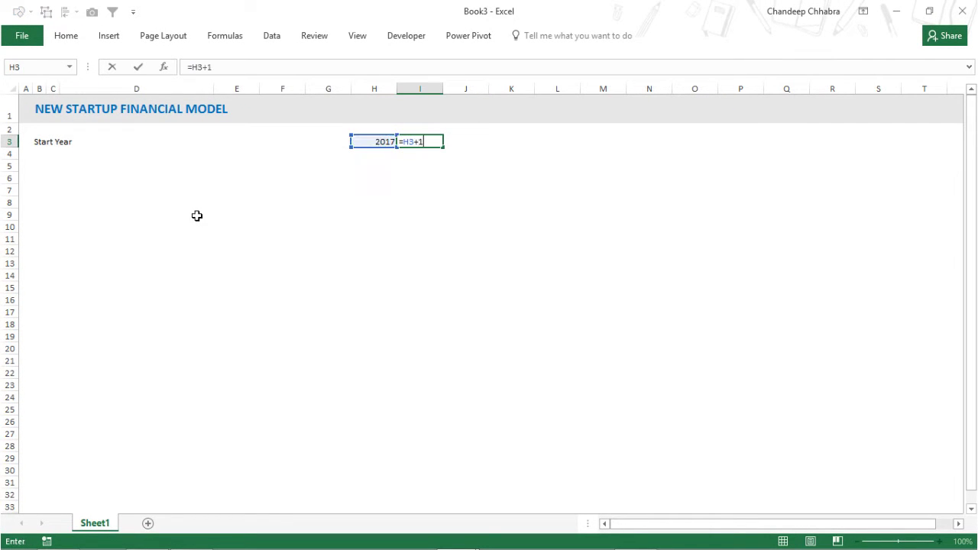
{"action": "key", "text": "ctrl+Return"}
- Fill the year formula from I3 across to P3
{"action": "key", "text": "shift+Right"}
{"action": "key", "text": "shift+Right"}
{"action": "key", "text": "shift+Right"}
{"action": "key", "text": "shift+Right"}
{"action": "key", "text": "shift+Right"}
{"action": "key", "text": "shift+Right"}
{"action": "key", "text": "shift+Right"}
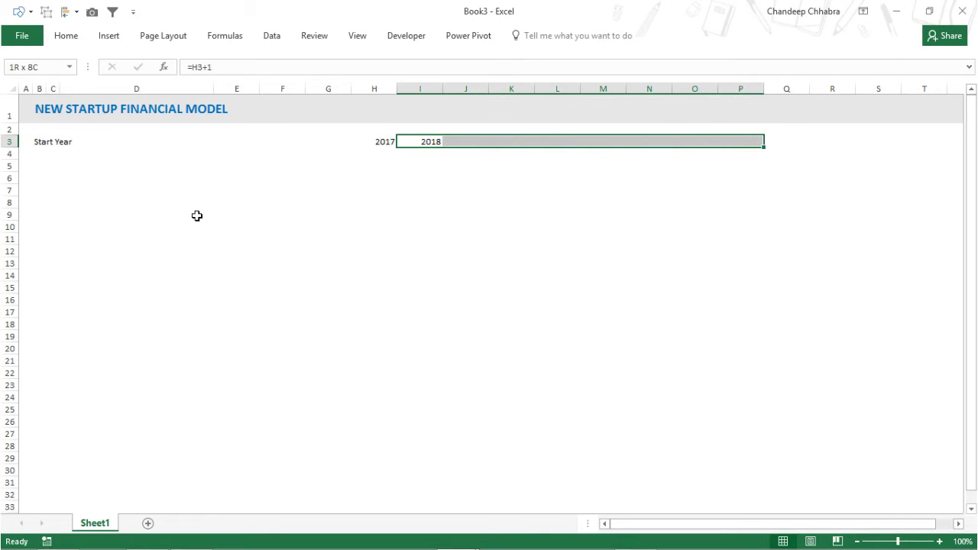
{"action": "key", "text": "ctrl+r"}
- Extend the year formula from P3 across to R3 so the timeline covers ten more years after the start year
{"action": "key", "text": "shift+Right"}
{"action": "key", "text": "shift+Right"}
{"action": "key", "text": "shift+Right"}
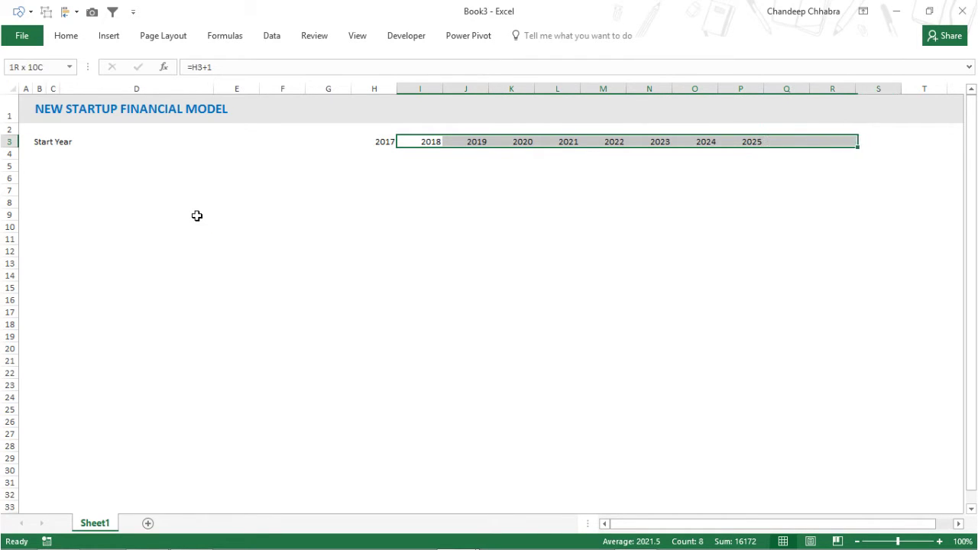
{"action": "key", "text": "Left"}
{"action": "key", "text": "Right"}
{"action": "key", "text": "Right"}
{"action": "key", "text": "Right"}
{"action": "key", "text": "Right"}
{"action": "key", "text": "Right"}
{"action": "key", "text": "Right"}
{"action": "key", "text": "Right"}
{"action": "key", "text": "Right"}
{"action": "key", "text": "Right"}
{"action": "key", "text": "Right"}
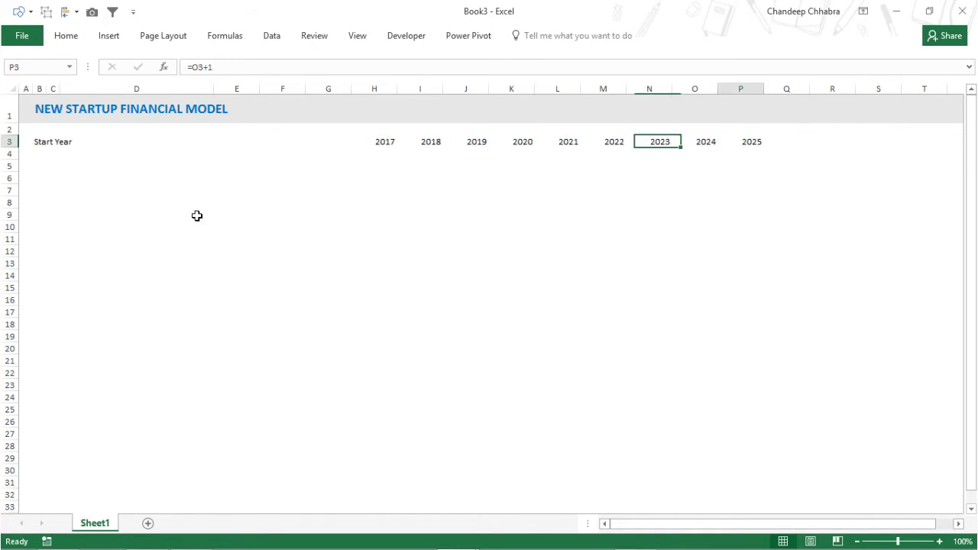
{"action": "key", "text": "shift+Left"}
{"action": "key", "text": "shift+Left"}
{"action": "key", "text": "ctrl+r"}
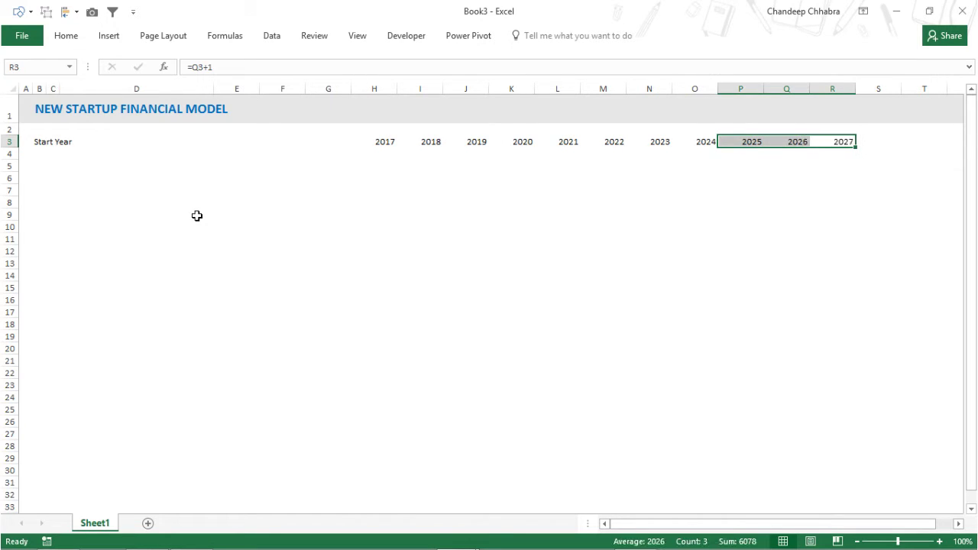
- Select the whole year timeline H3:R3 to review its extent
{"action": "key", "text": "Left"}
{"action": "key", "text": "Right"}
{"action": "key", "text": "shift+Left"}
{"action": "key", "text": "shift+Left"}
{"action": "key", "text": "shift+Left"}
{"action": "key", "text": "shift+Left"}
{"action": "key", "text": "shift+Left"}
{"action": "key", "text": "shift+Left"}
{"action": "key", "text": "shift+Left"}
{"action": "key", "text": "shift+Left"}
{"action": "key", "text": "shift+Left"}
{"action": "key", "text": "shift+Left"}
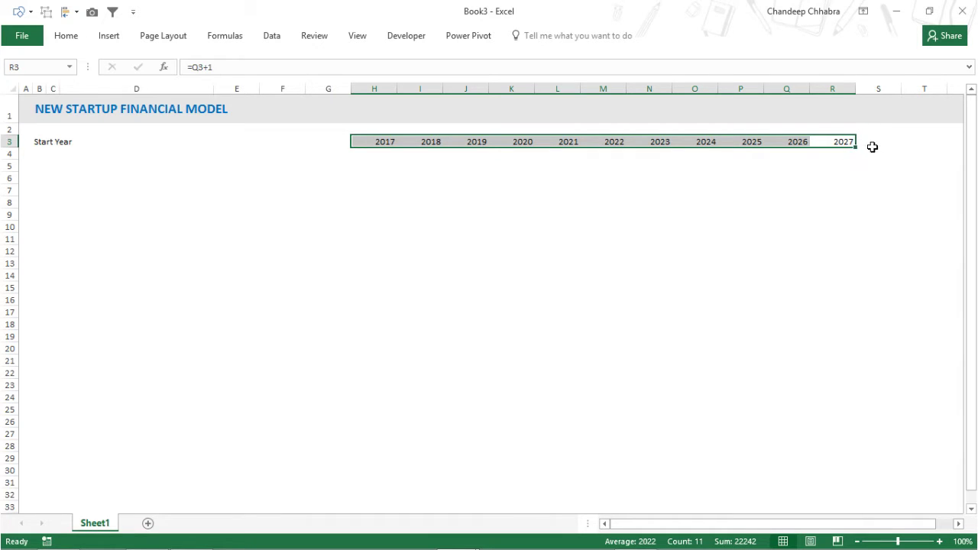
- Hide all columns from S through XFD and return to the Start Year label in B3
{"action": "left_click", "coordinate": [876, 149]}
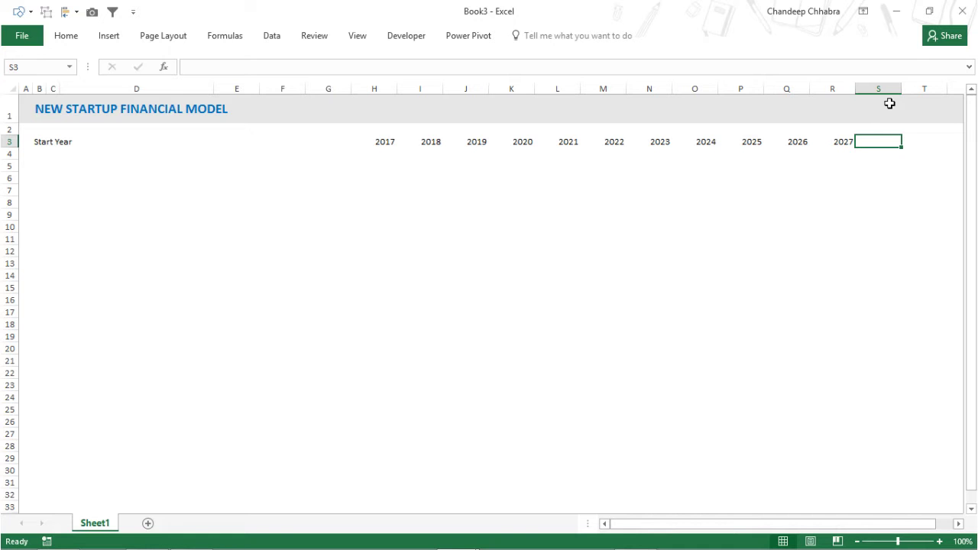
{"action": "key", "text": "ctrl+shift+Right"}
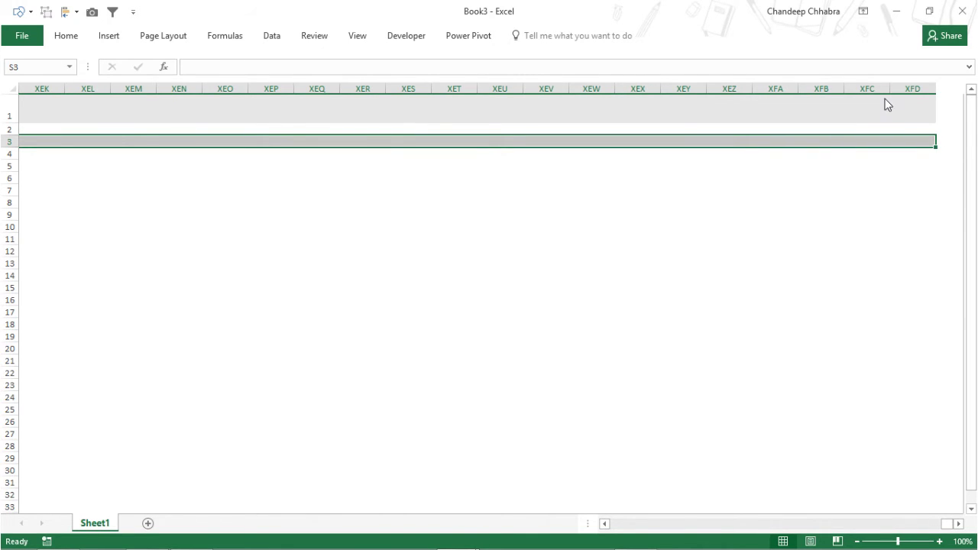
{"action": "key", "text": "ctrl+0"}
{"action": "key", "text": "Left"}
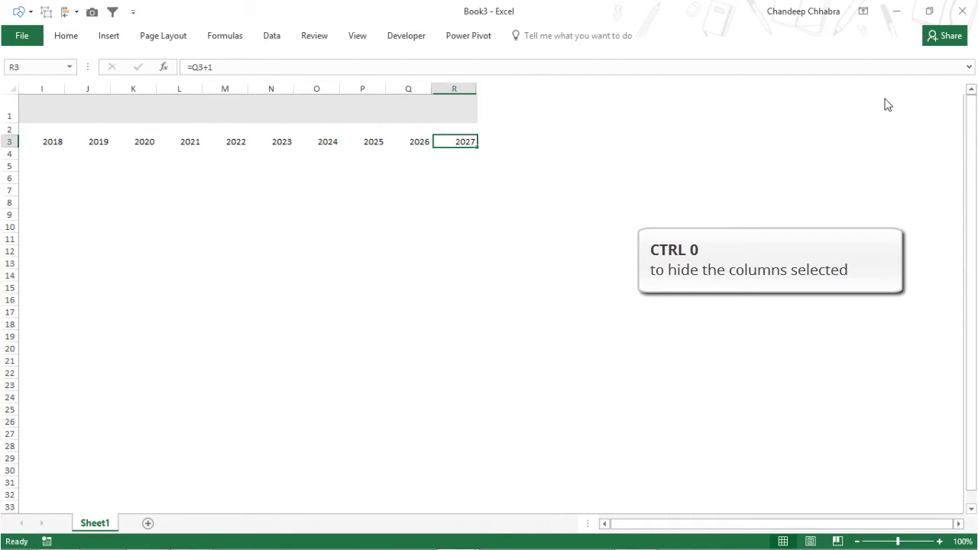
{"action": "key", "text": "ctrl+Left"}
{"action": "key", "text": "Left"}
{"action": "key", "text": "Left"}
{"action": "key", "text": "ctrl+Left"}
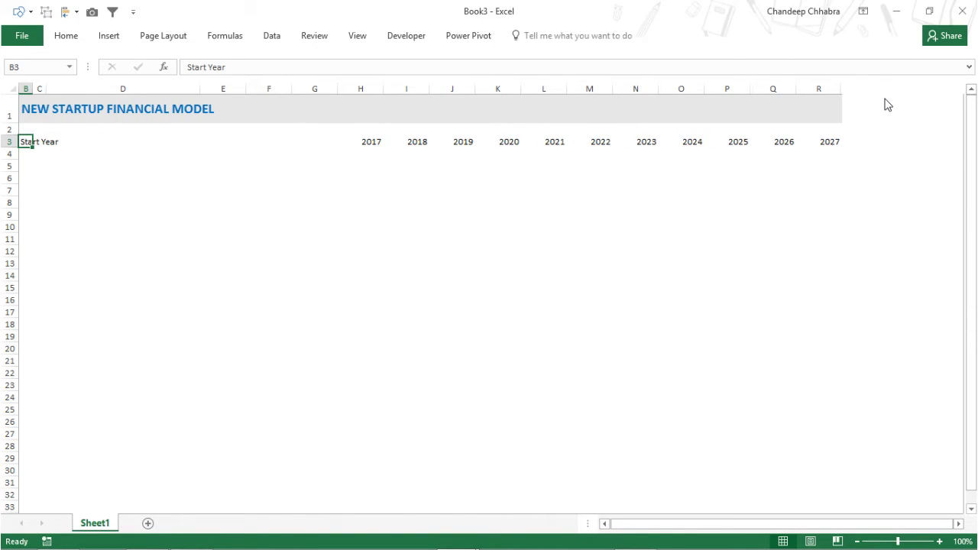
- Enter a trial revenue label, spelled Rvenue, in cell B6
{"action": "key", "text": "Left"}
{"action": "key", "text": "Down"}
{"action": "key", "text": "Down"}
{"action": "key", "text": "Down"}
{"action": "key", "text": "Right"}
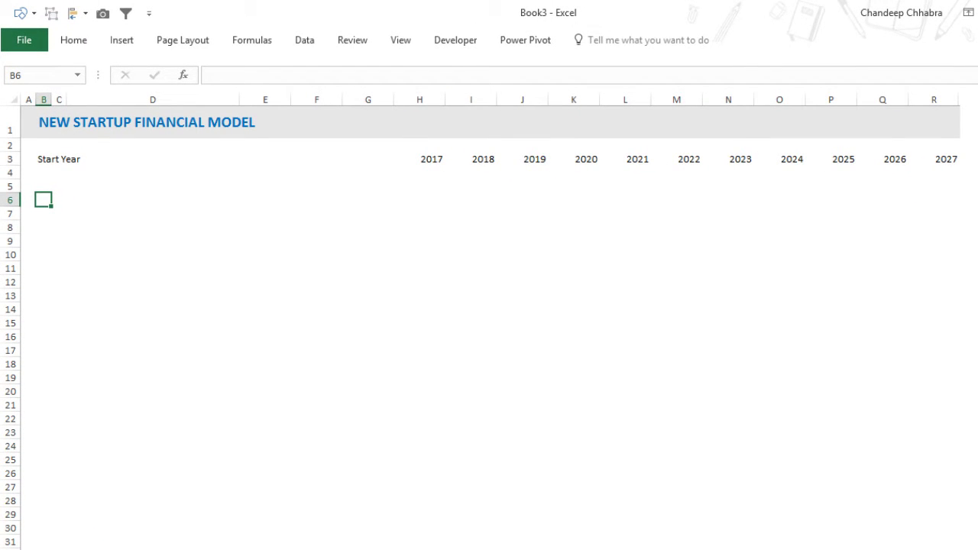
{"action": "type", "text": "Rveenue"}
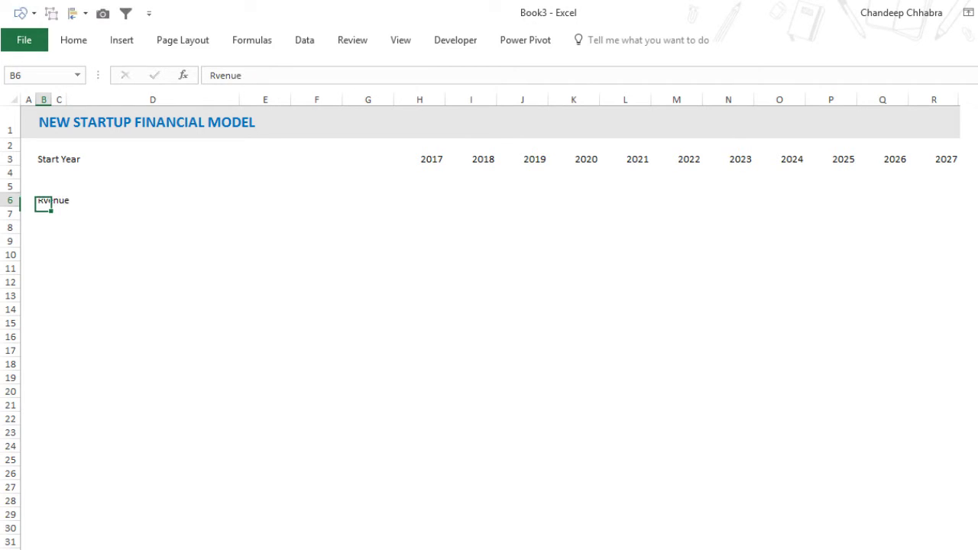
- Enter the sample formula =SUM(H5) in cell H6 and reselect that cell
{"action": "key", "text": "Right"}
{"action": "key", "text": "Right"}
{"action": "key", "text": "Right"}
{"action": "key", "text": "Right"}
{"action": "key", "text": "Right"}
{"action": "key", "text": "Right"}
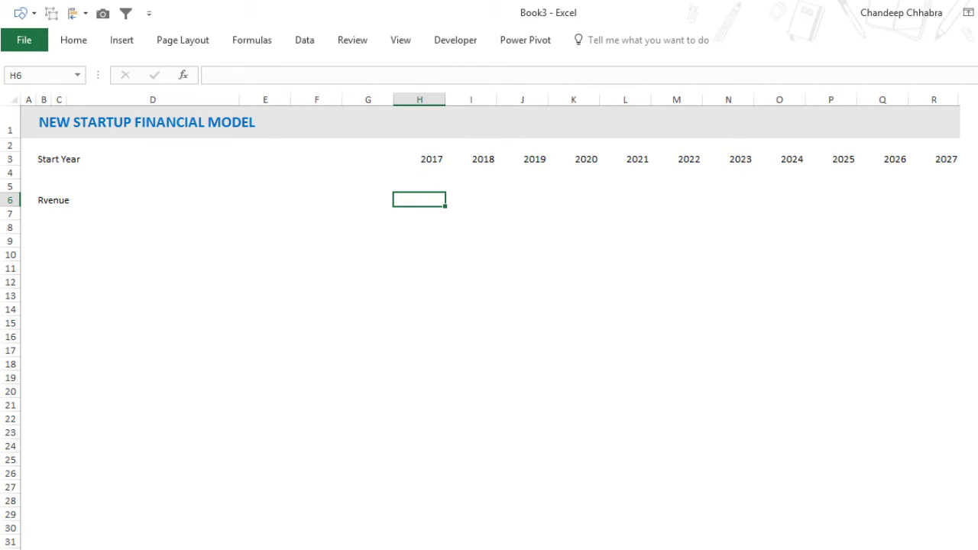
{"action": "type", "text": "=sum"}
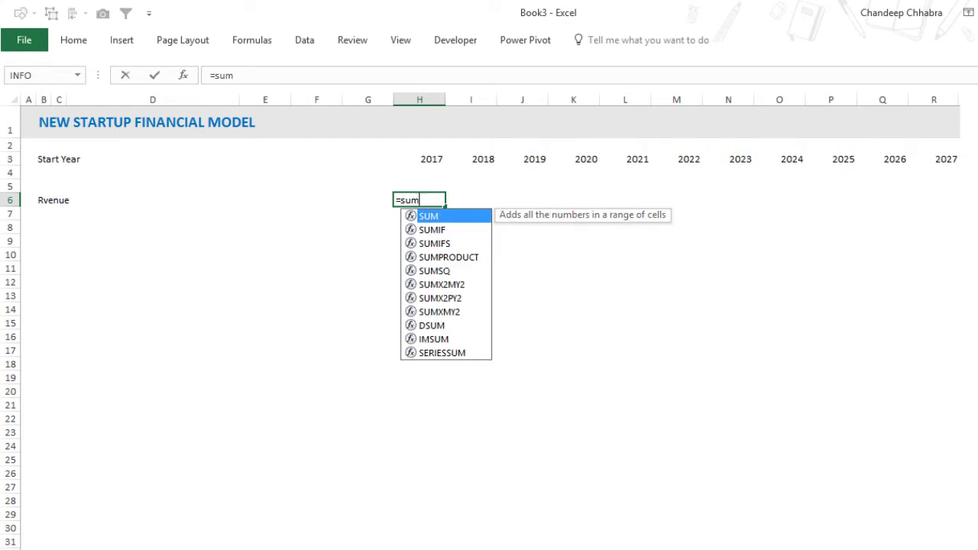
{"action": "key", "text": "Tab"}
{"action": "key", "text": "Up"}
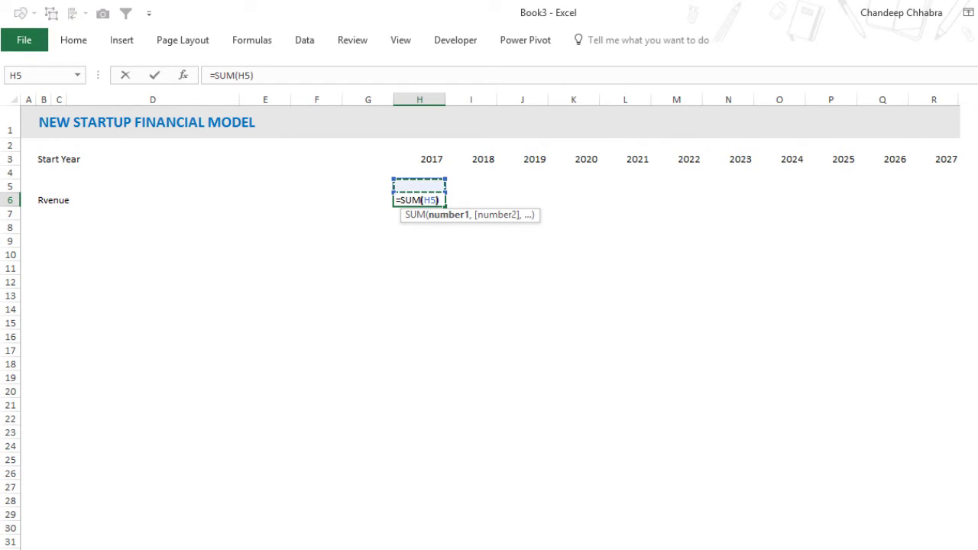
{"action": "type", "text": ")"}
{"action": "key", "text": "Return"}
{"action": "key", "text": "Up"}
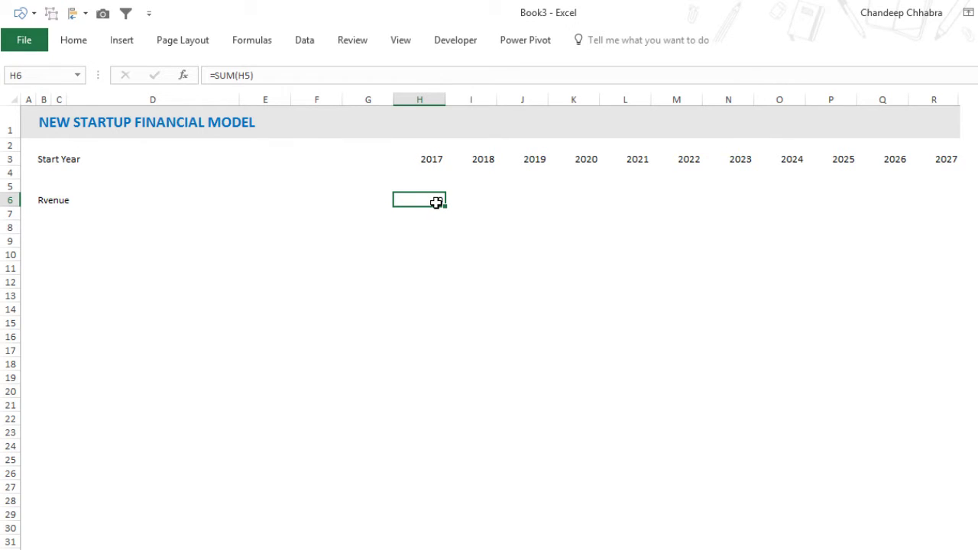
- Fill the sample SUM formula from H6 across to R6
{"action": "key", "text": "shift+Right"}
{"action": "key", "text": "shift+Right"}
{"action": "key", "text": "shift+Right"}
{"action": "key", "text": "shift+Right"}
{"action": "key", "text": "shift+Right"}
{"action": "key", "text": "shift+Right"}
{"action": "key", "text": "shift+Right"}
{"action": "key", "text": "shift+Right"}
{"action": "key", "text": "shift+Right"}
{"action": "key", "text": "shift+Right"}
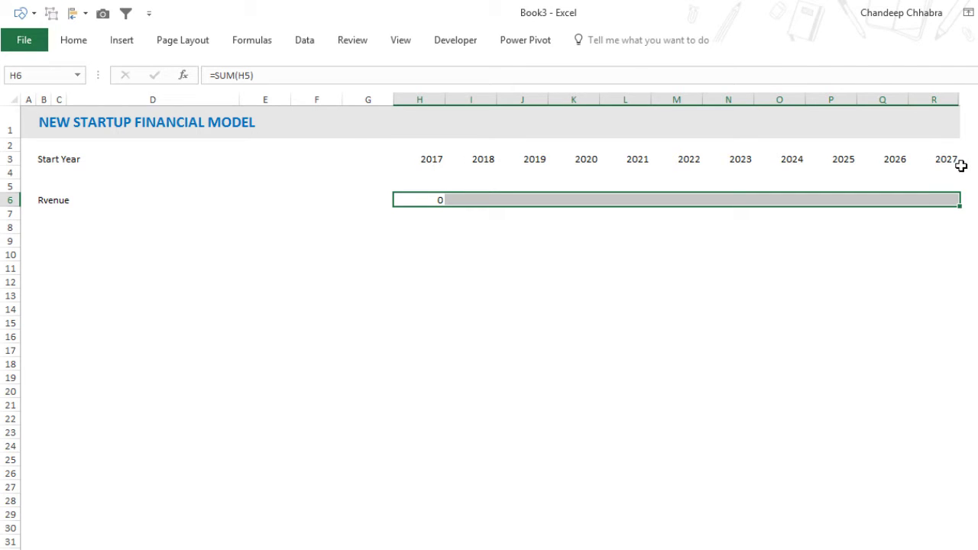
{"action": "key", "text": "ctrl+r"}
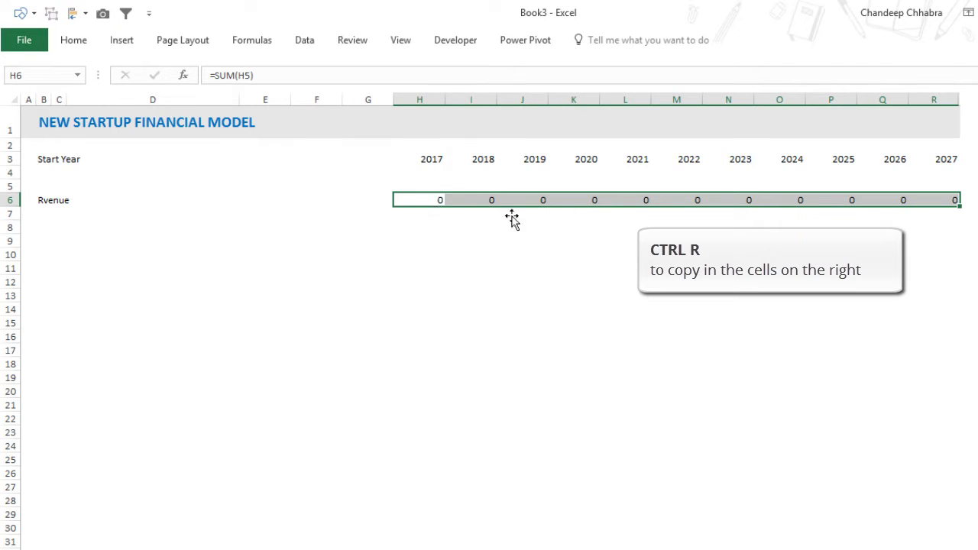
- Remove the sample formulas and the trial revenue label from row 6
{"action": "key", "text": "Delete"}
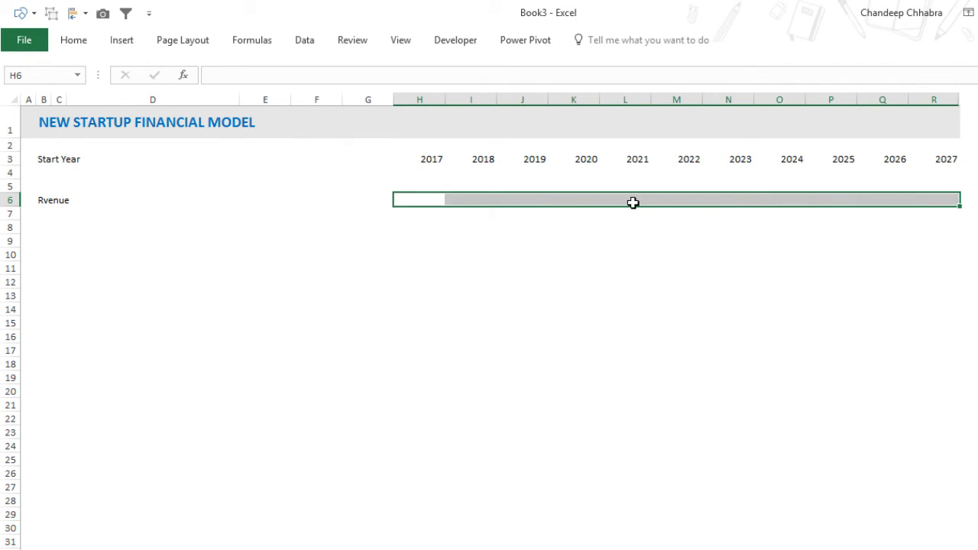
{"action": "key", "text": "shift+space"}
{"action": "key", "text": "ctrl+Up"}
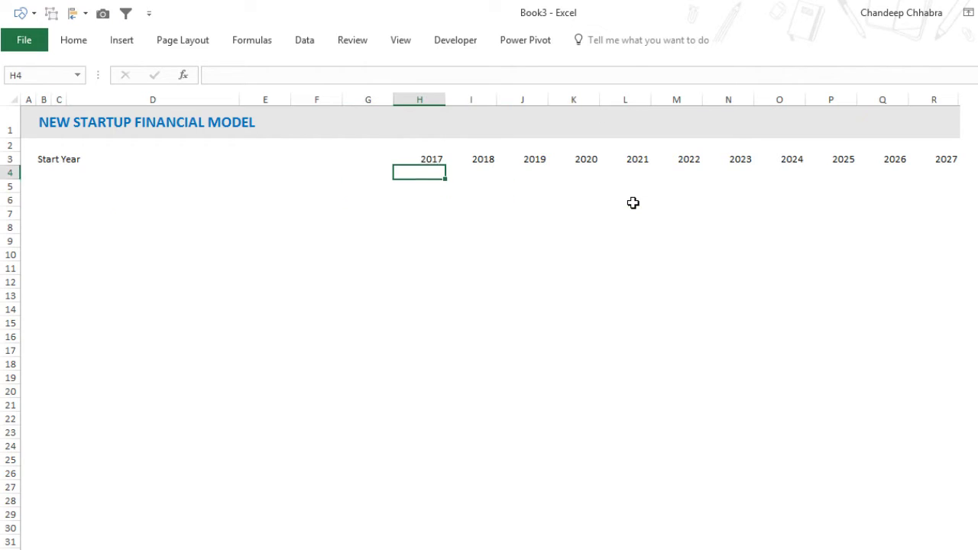
- Navigate along row 3 between the Start Year label and the first and last year cells, H3 and R3
{"action": "key", "text": "ctrl+Right"}
{"action": "key", "text": "ctrl+Left"}
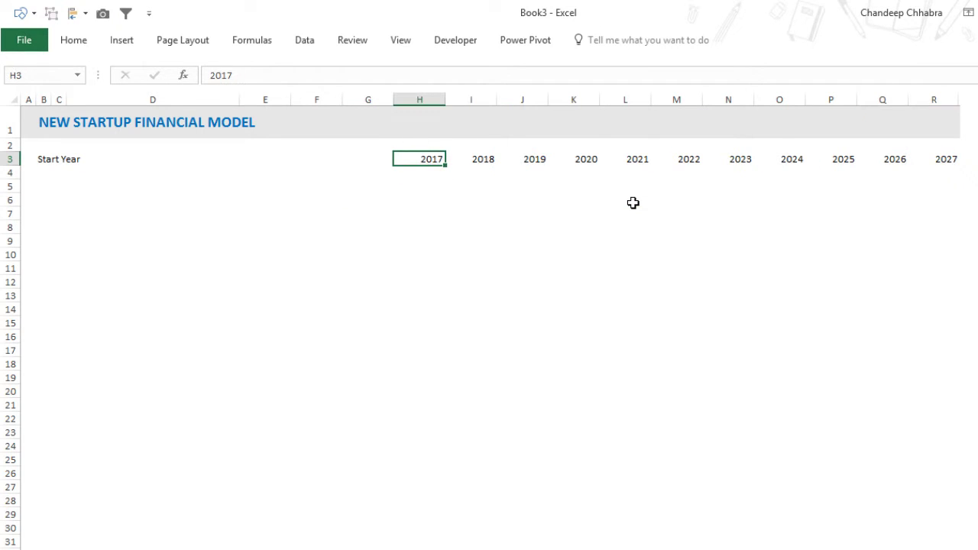
{"action": "key", "text": "Left"}
{"action": "key", "text": "Left"}
{"action": "key", "text": "Left"}
{"action": "key", "text": "Left"}
{"action": "key", "text": "Left"}
{"action": "key", "text": "Left"}
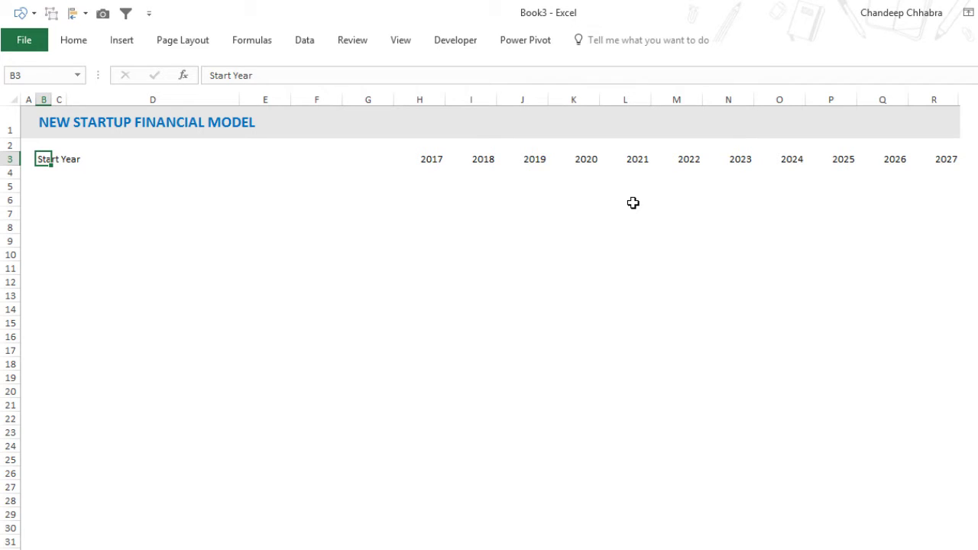
{"action": "key", "text": "ctrl+Right"}
{"action": "key", "text": "ctrl+Right"}
{"action": "key", "text": "ctrl+Left"}
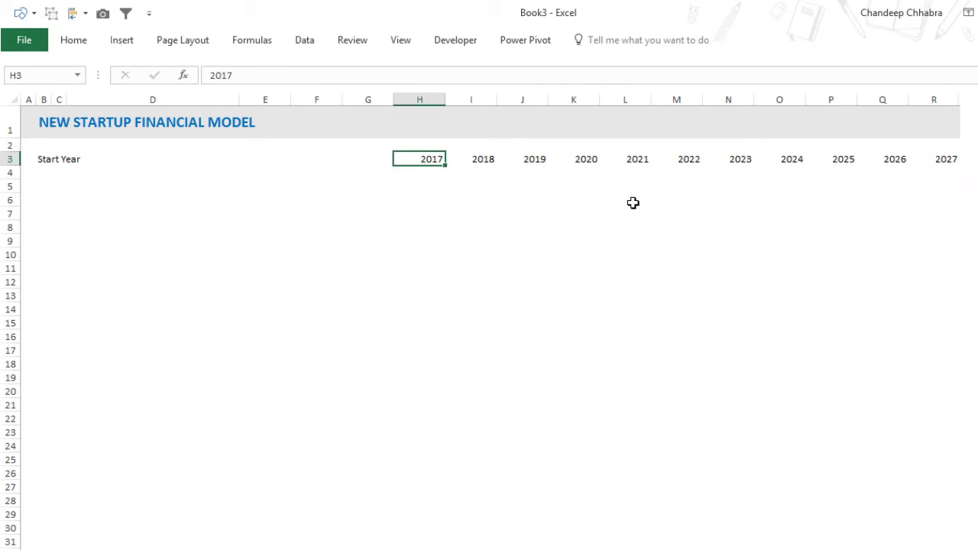
{"action": "key", "text": "ctrl+Right"}
{"action": "key", "text": "ctrl+Left"}
{"action": "key", "text": "ctrl+Right"}
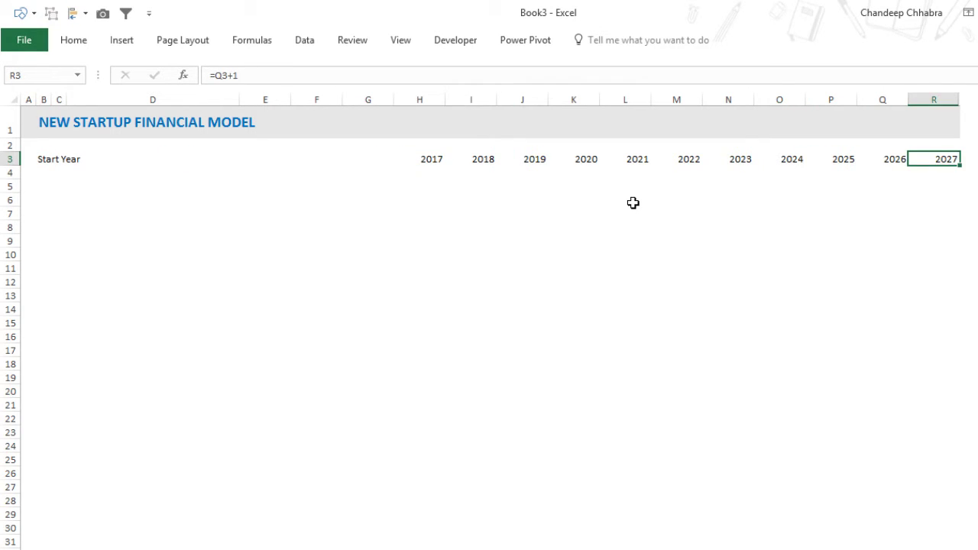
- Look over the year cells in row 3 from H3 to R3 and return to the Start Year label in B3
{"action": "key", "text": "ctrl+Left"}
{"action": "key", "text": "ctrl+Right"}
{"action": "key", "text": "ctrl+Left"}
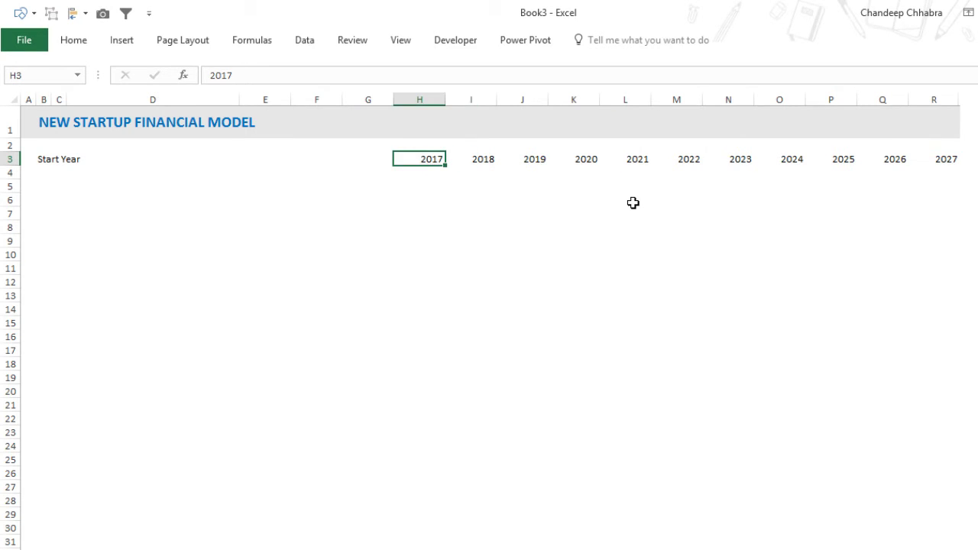
{"action": "key", "text": "Right"}
{"action": "key", "text": "Right"}
{"action": "key", "text": "Right"}
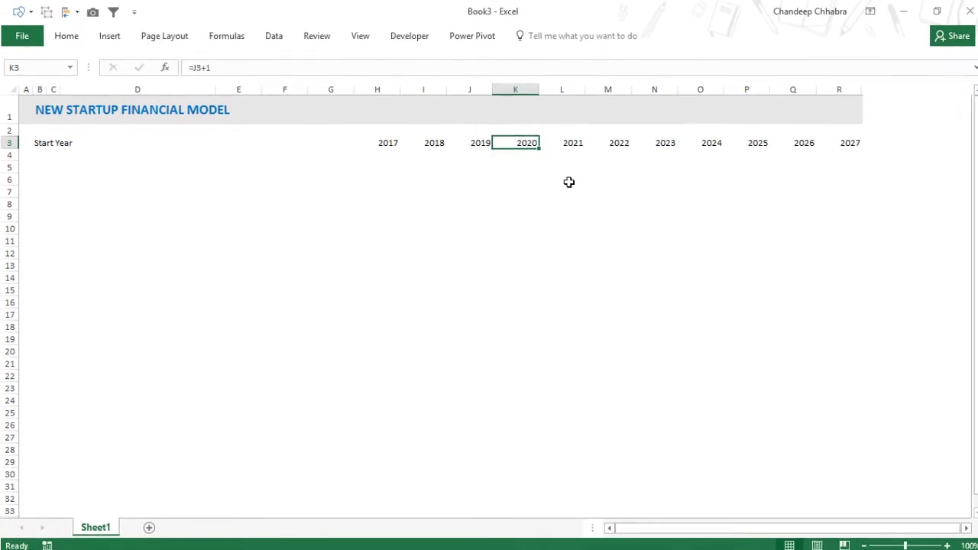
{"action": "key", "text": "Left"}
{"action": "key", "text": "Left"}
{"action": "key", "text": "Left"}
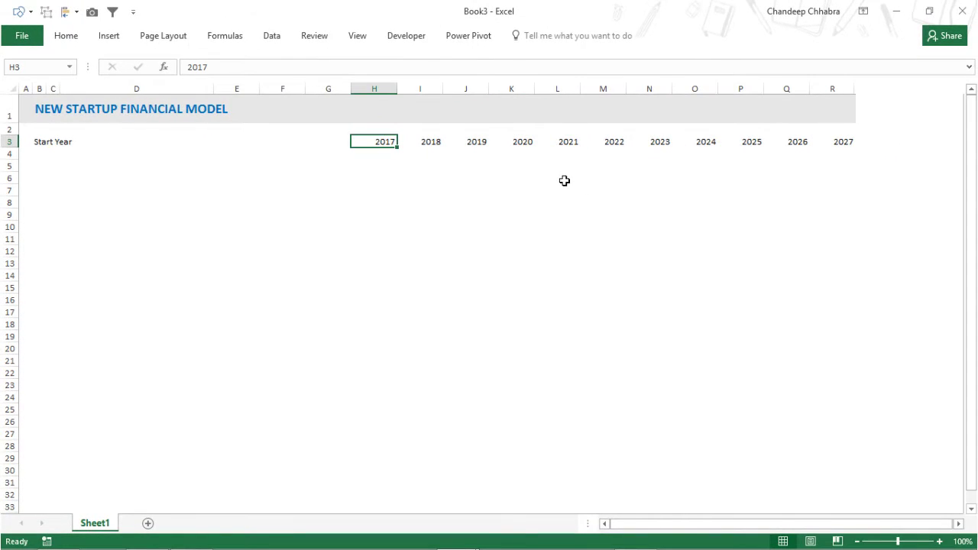
{"action": "key", "text": "ctrl+Right"}
{"action": "key", "text": "ctrl+Left"}
{"action": "key", "text": "ctrl+Left"}
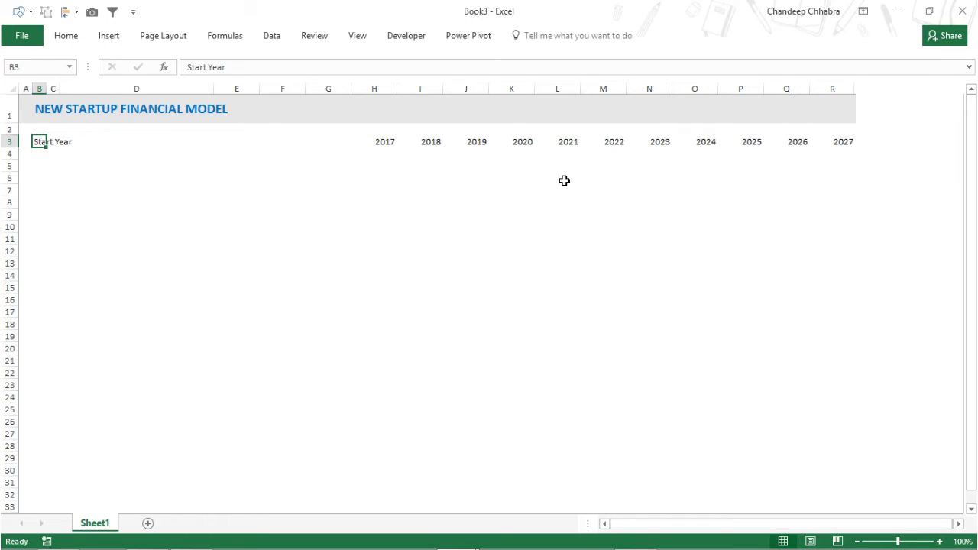
- Freeze the panes at cell H4 so rows 1 to 3 and columns A to G stay fixed
{"action": "key", "text": "Down"}
{"action": "key", "text": "Right"}
{"action": "key", "text": "Right"}
{"action": "key", "text": "Right"}
{"action": "key", "text": "Right"}
{"action": "key", "text": "Right"}
{"action": "key", "text": "Right"}
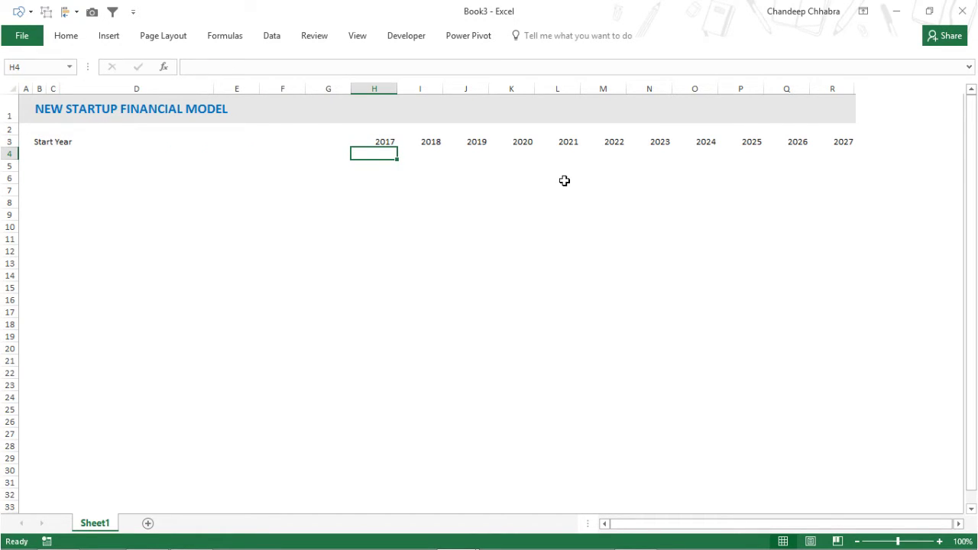
{"action": "key", "text": "alt+w"}
{"action": "key", "text": "f"}
{"action": "key", "text": "f"}
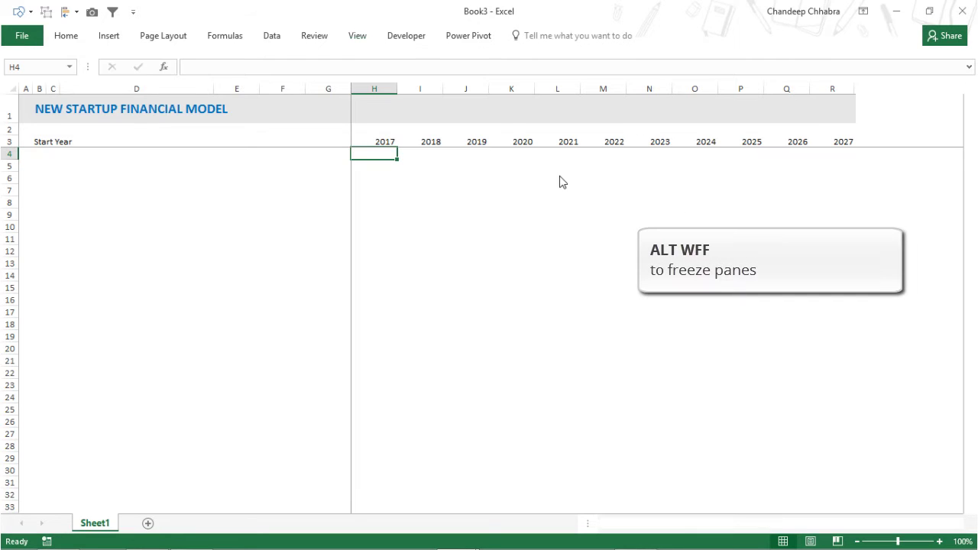
- Examine the frozen area by moving between the year row, the Start Year label and cell H4
{"action": "key", "text": "Up"}
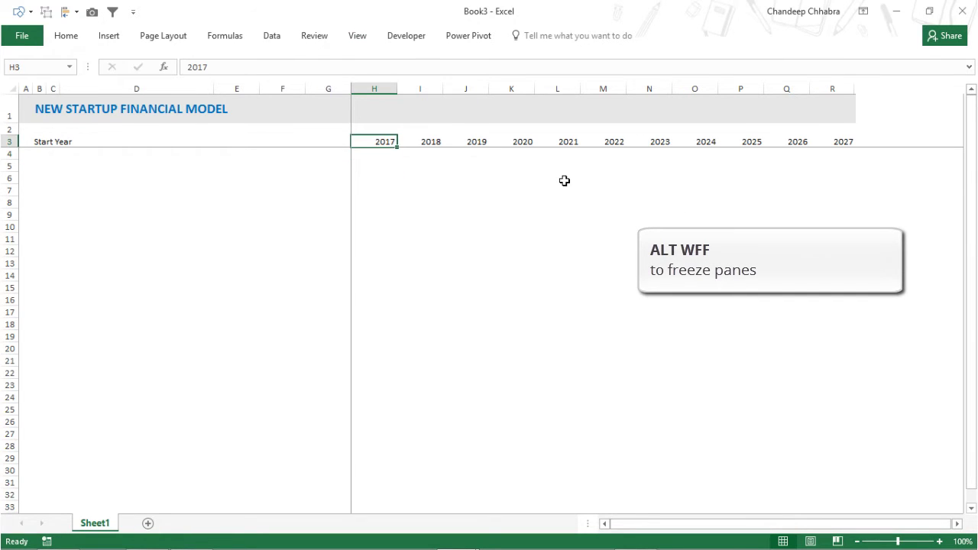
{"action": "key", "text": "Down"}
{"action": "key", "text": "Up"}
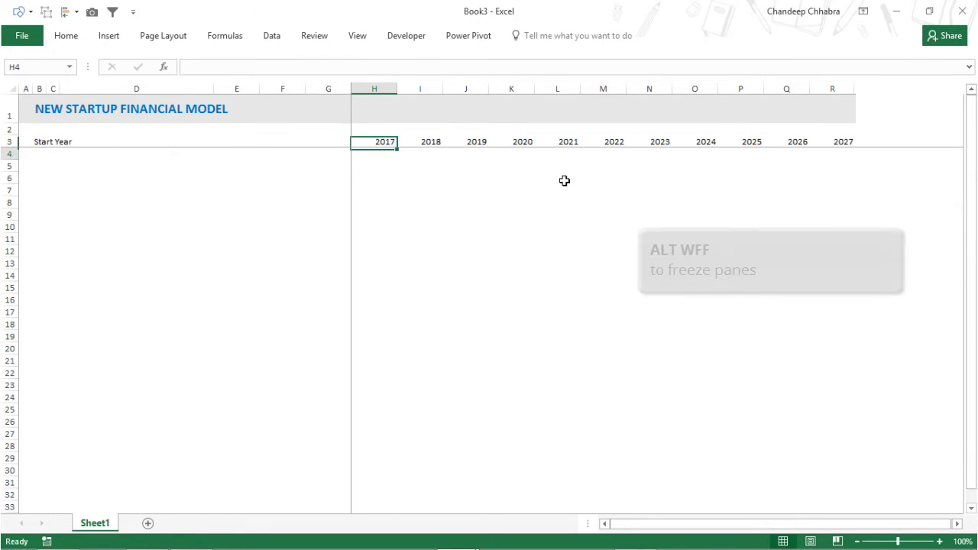
{"action": "key", "text": "Down"}
{"action": "key", "text": "Left"}
{"action": "key", "text": "Left"}
{"action": "key", "text": "Left"}
{"action": "key", "text": "Left"}
{"action": "key", "text": "Left"}
{"action": "key", "text": "Left"}
{"action": "key", "text": "Left"}
{"action": "key", "text": "Up"}
{"action": "key", "text": "Right"}
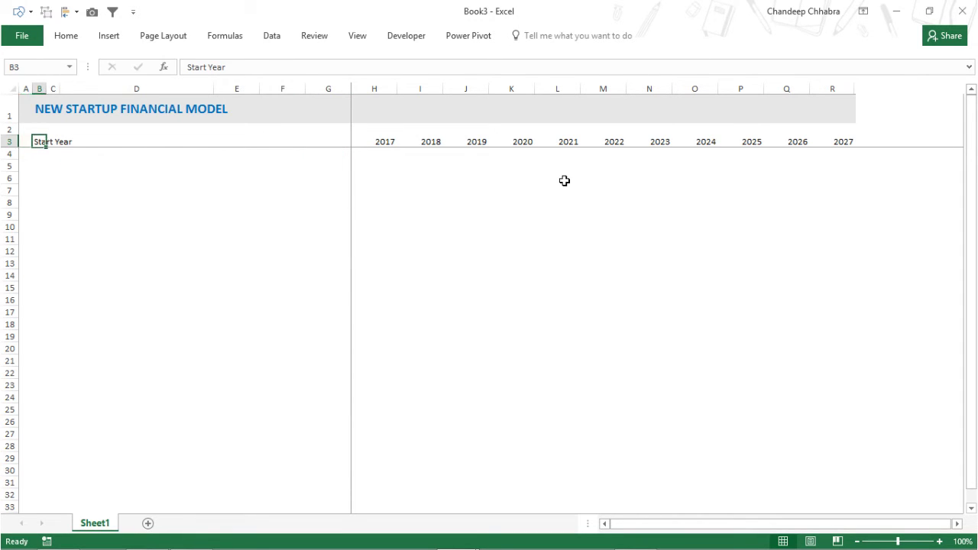
{"action": "key", "text": "Down"}
{"action": "key", "text": "Right"}
{"action": "key", "text": "Right"}
{"action": "key", "text": "Right"}
{"action": "key", "text": "Right"}
{"action": "key", "text": "Right"}
{"action": "key", "text": "Right"}
{"action": "key", "text": "Right"}
{"action": "key", "text": "Left"}
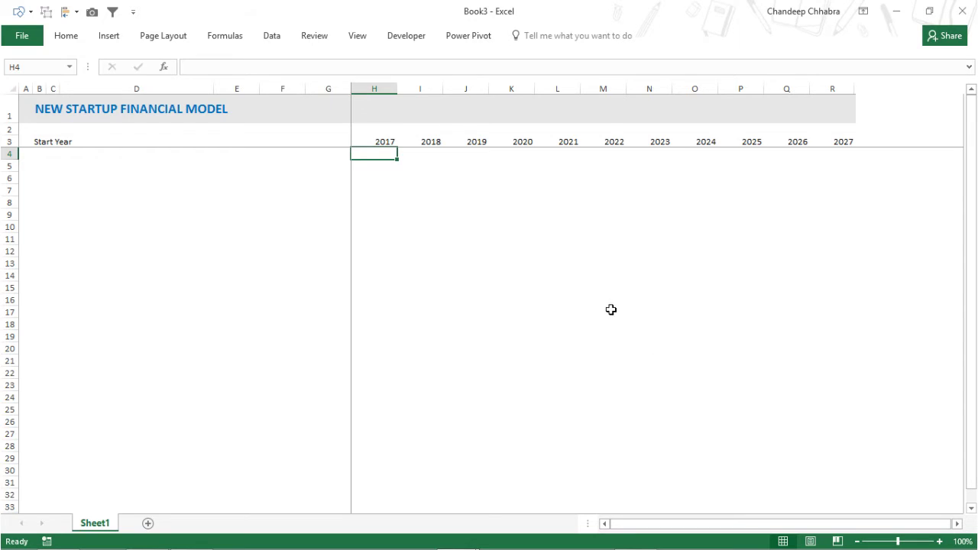
- Rename the current worksheet as Template
{"action": "key", "text": "Left"}
{"action": "key", "text": "Left"}
{"action": "key", "text": "Left"}
{"action": "key", "text": "Left"}
{"action": "key", "text": "Left"}
{"action": "key", "text": "Up"}
{"action": "key", "text": "Up"}
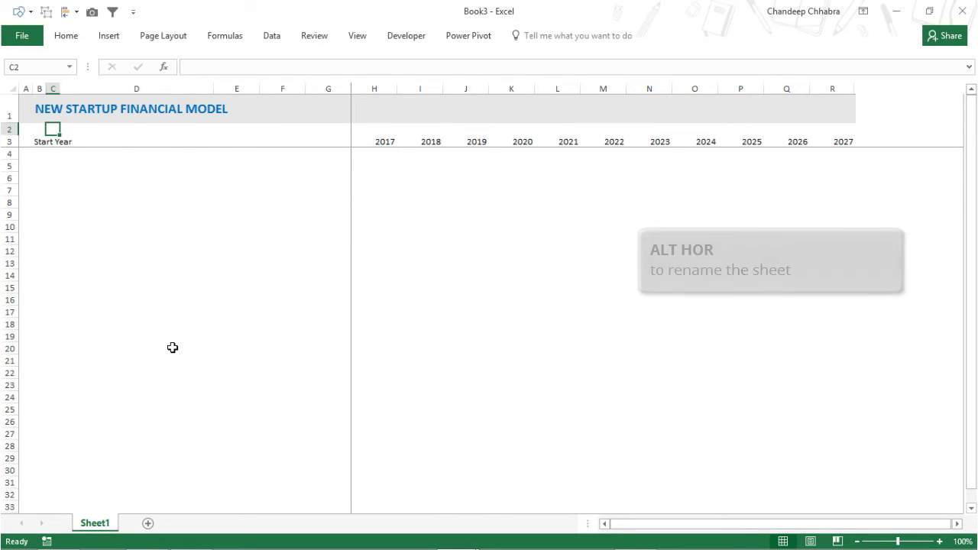
{"action": "key", "text": "alt+h"}
{"action": "key", "text": "o"}
{"action": "key", "text": "r"}
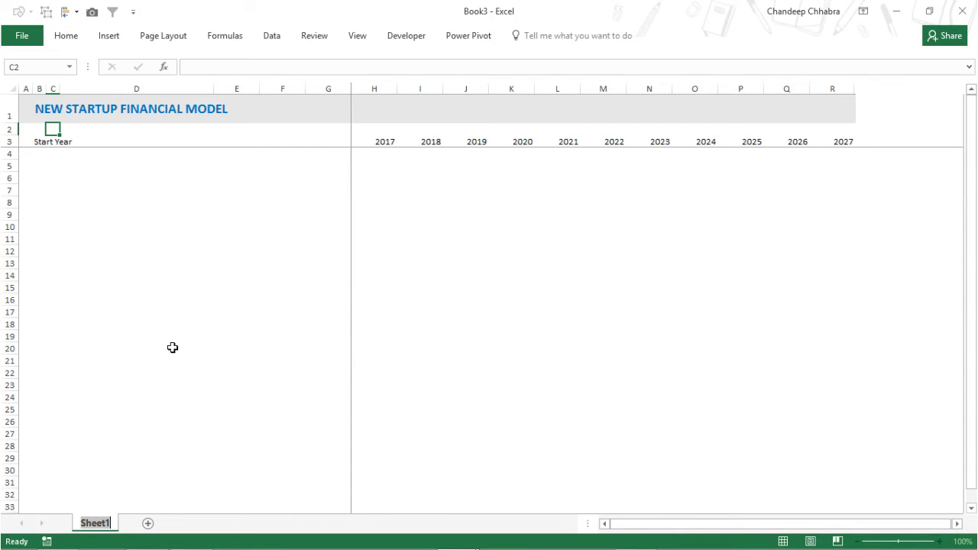
{"action": "type", "text": "Template"}
{"action": "key", "text": "Return"}
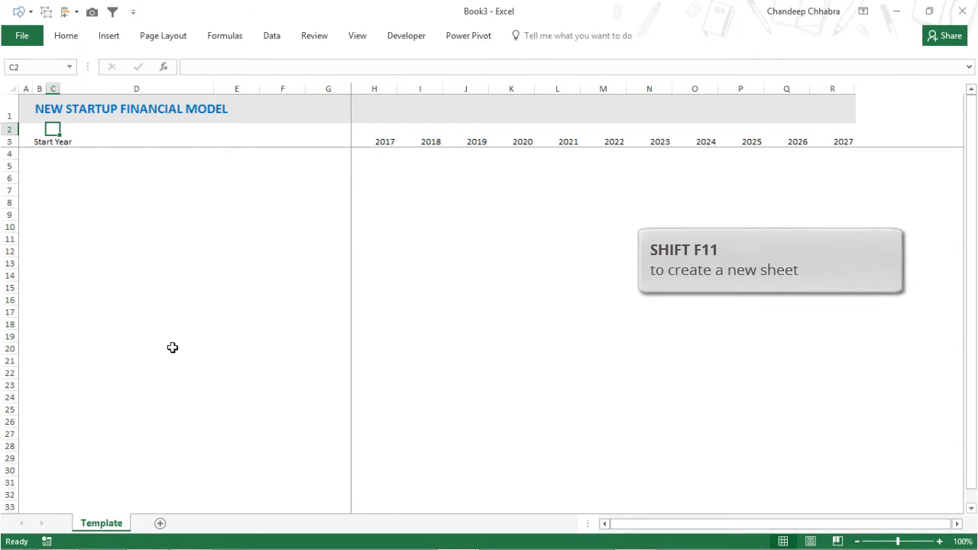
- Insert a new worksheet and name it Cotrols
{"action": "key", "text": "shift+F11"}
{"action": "key", "text": "ctrl+F1"}
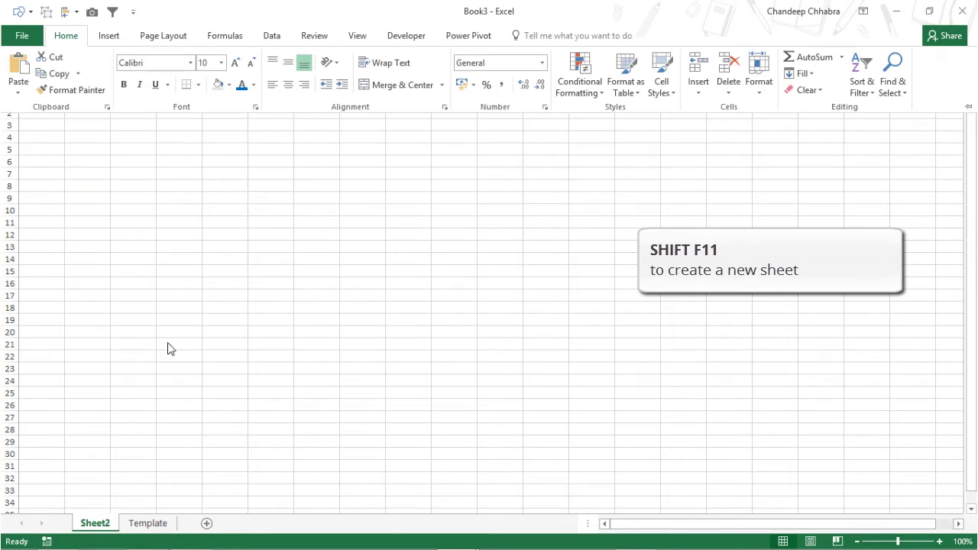
{"action": "key", "text": "ctrl+F1"}
{"action": "key", "text": "alt+h"}
{"action": "type", "text": "orColor"}
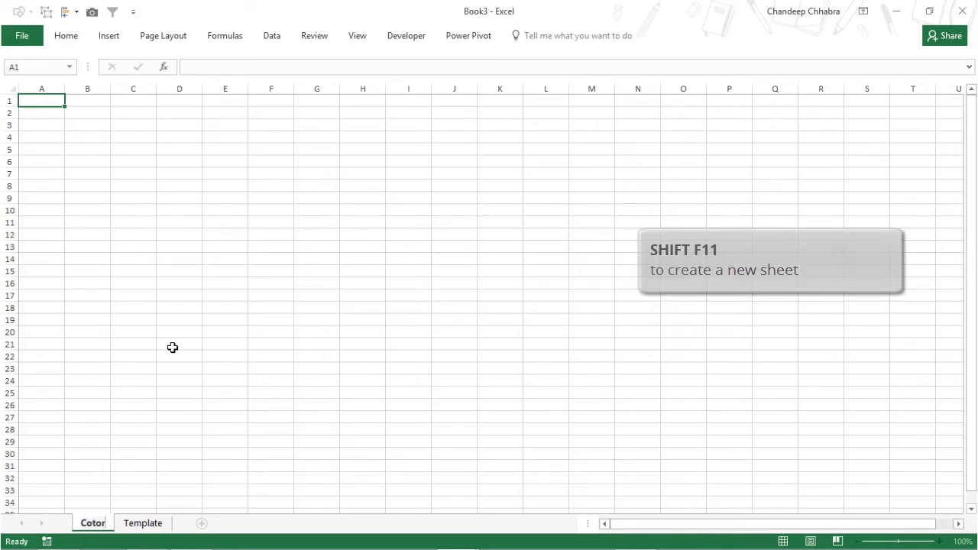
{"action": "type", "text": "ls"}
{"action": "key", "text": "Return"}
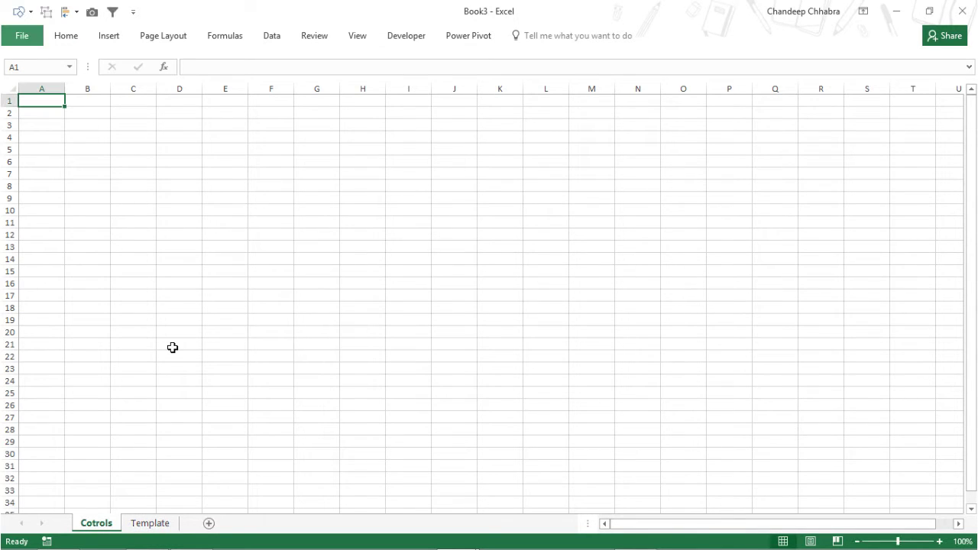
- Set the width of columns A and B on the Cotrols sheet to 2
{"action": "key", "text": "alt+h"}
{"action": "type", "text": "ow2"}
{"action": "key", "text": "Return"}
{"action": "key", "text": "Right"}
{"action": "key", "text": "Left"}
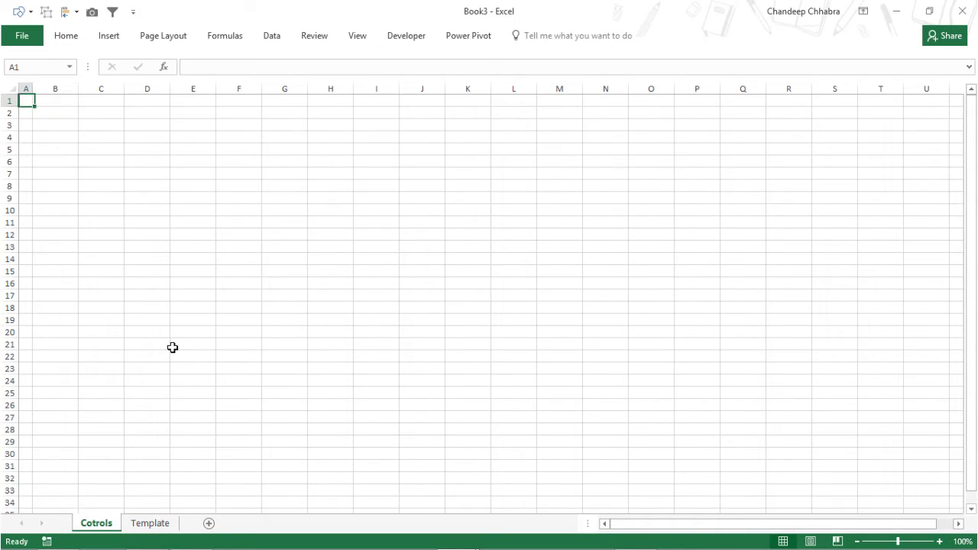
{"action": "key", "text": "Right"}
{"action": "key", "text": "alt+h"}
{"action": "type", "text": "ow2"}
{"action": "key", "text": "Return"}
{"action": "key", "text": "Right"}
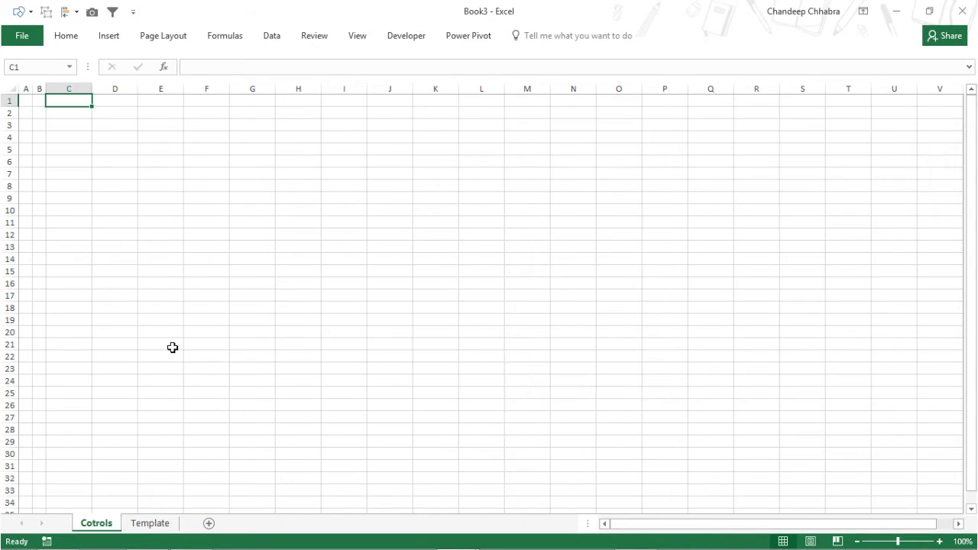
{"action": "key", "text": "Left"}
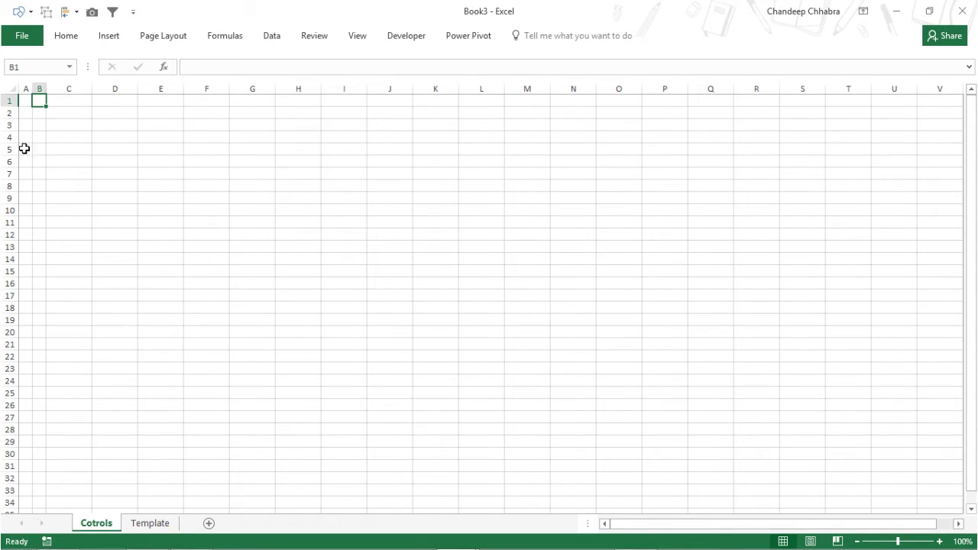
{"action": "key", "text": "Right"}
{"action": "key", "text": "Down"}
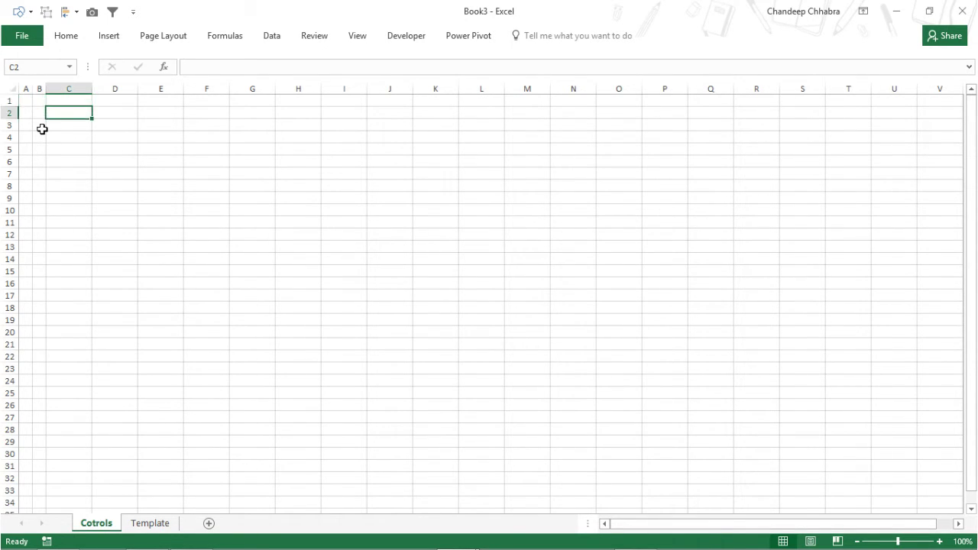
- Copy the shaded title header in row 1 of the Template sheet to row 1 of the Cotrols sheet, starting at A1
{"action": "key", "text": "Up"}
{"action": "key", "text": "Left"}
{"action": "key", "text": "ctrl+Page_Down"}
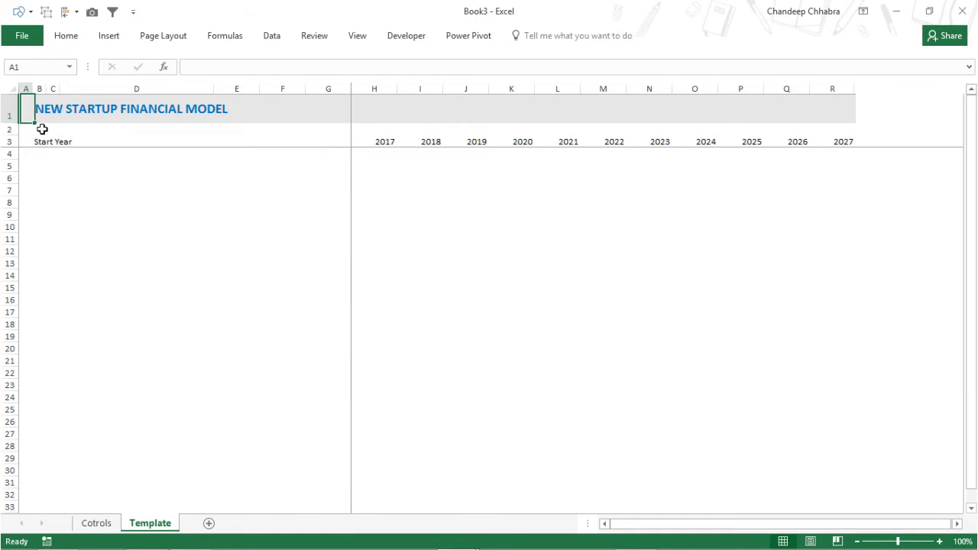
{"action": "key", "text": "ctrl+shift+Right"}
{"action": "key", "text": "ctrl+c"}
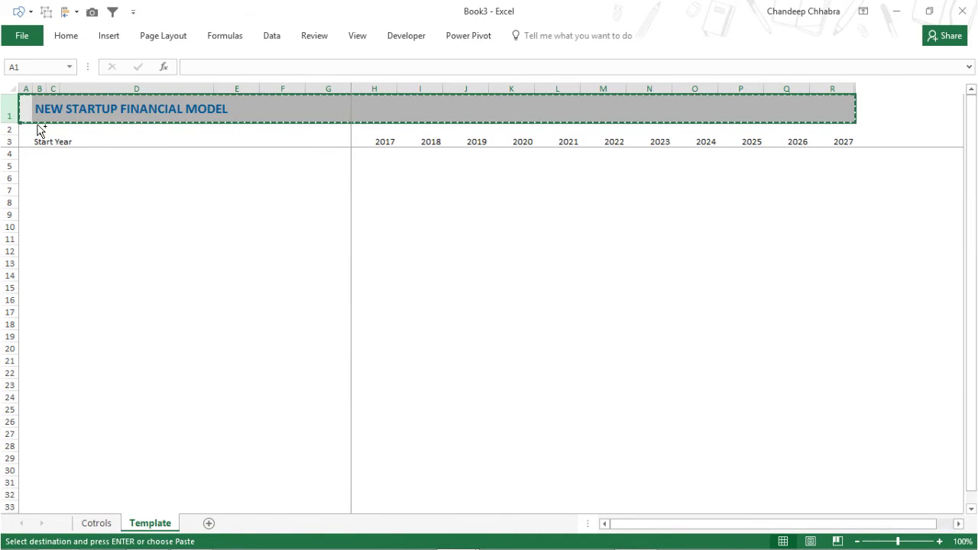
{"action": "key", "text": "ctrl+Page_Up"}
{"action": "key", "text": "Left"}
{"action": "key", "text": "Return"}
{"action": "key", "text": "Right"}
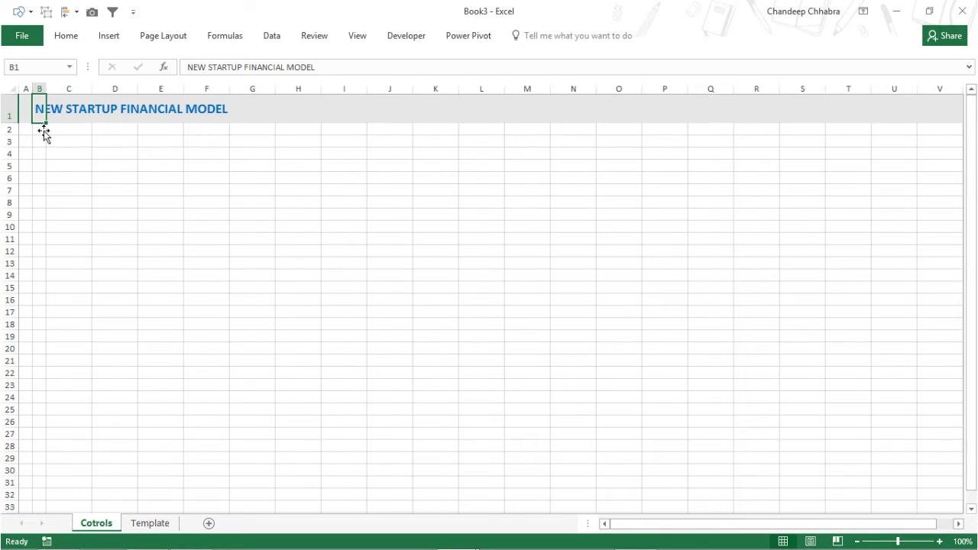
- Examine the pasted title header along row 1 of the Cotrols sheet
{"action": "key", "text": "Right"}
{"action": "key", "text": "Right"}
{"action": "key", "text": "Right"}
{"action": "key", "text": "Right"}
{"action": "key", "text": "Right"}
{"action": "key", "text": "Right"}
{"action": "key", "text": "Right"}
{"action": "key", "text": "Right"}
{"action": "key", "text": "Right"}
{"action": "key", "text": "Right"}
{"action": "key", "text": "Left"}
{"action": "key", "text": "Left"}
{"action": "key", "text": "Left"}
{"action": "key", "text": "Left"}
{"action": "key", "text": "Left"}
{"action": "key", "text": "Left"}
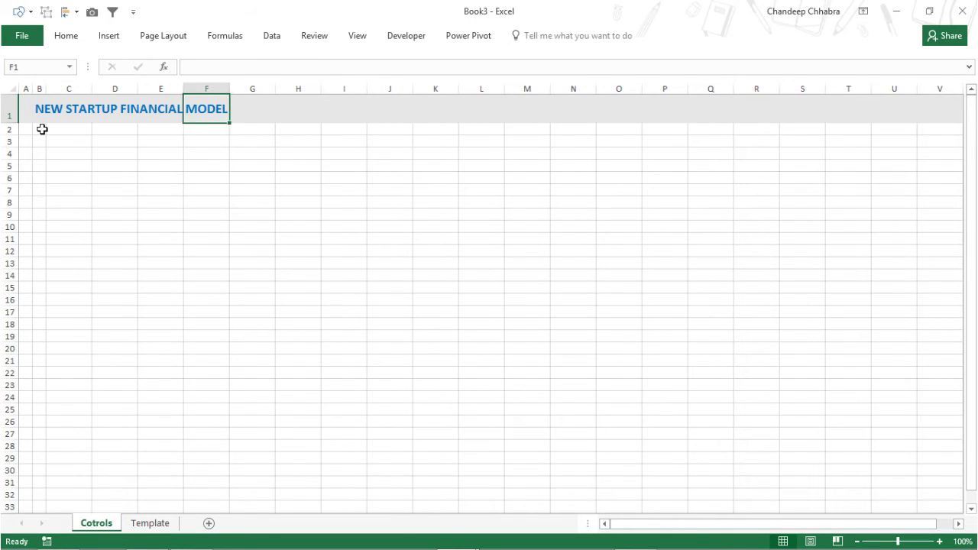
- Set the width of column C on the Cotrols sheet to 30
{"action": "key", "text": "Left"}
{"action": "key", "text": "Left"}
{"action": "key", "text": "Left"}
{"action": "key", "text": "Down"}
{"action": "key", "text": "Down"}
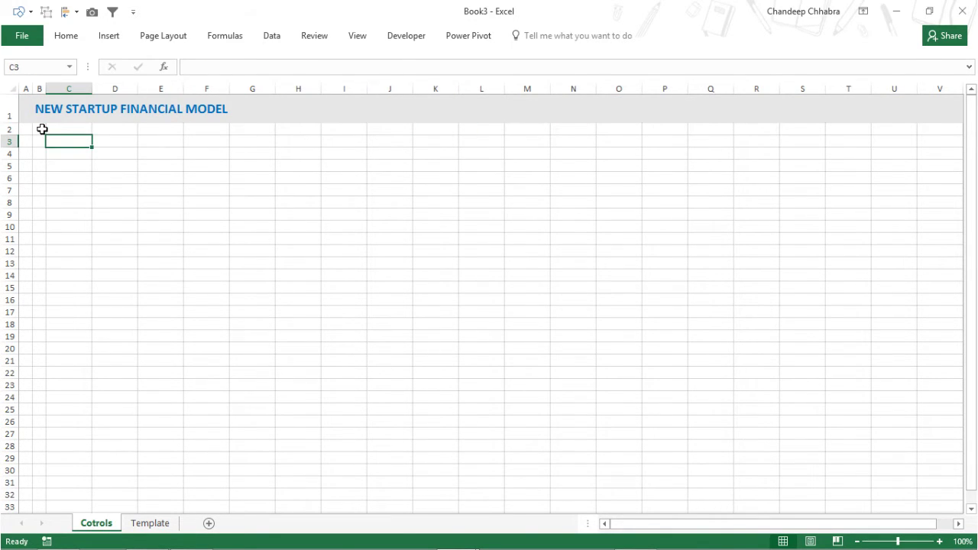
{"action": "key", "text": "alt+h"}
{"action": "type", "text": "ow30"}
{"action": "key", "text": "Return"}
{"action": "key", "text": "Right"}
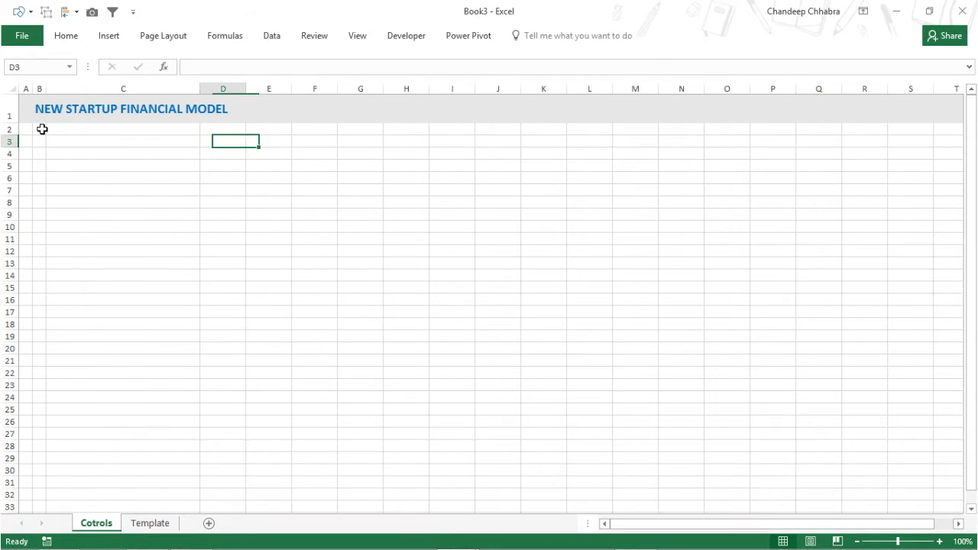
- Set the width of column G on the Cotrols sheet to 2
{"action": "key", "text": "Right"}
{"action": "key", "text": "Right"}
{"action": "key", "text": "Down"}
{"action": "key", "text": "Down"}
{"action": "key", "text": "Down"}
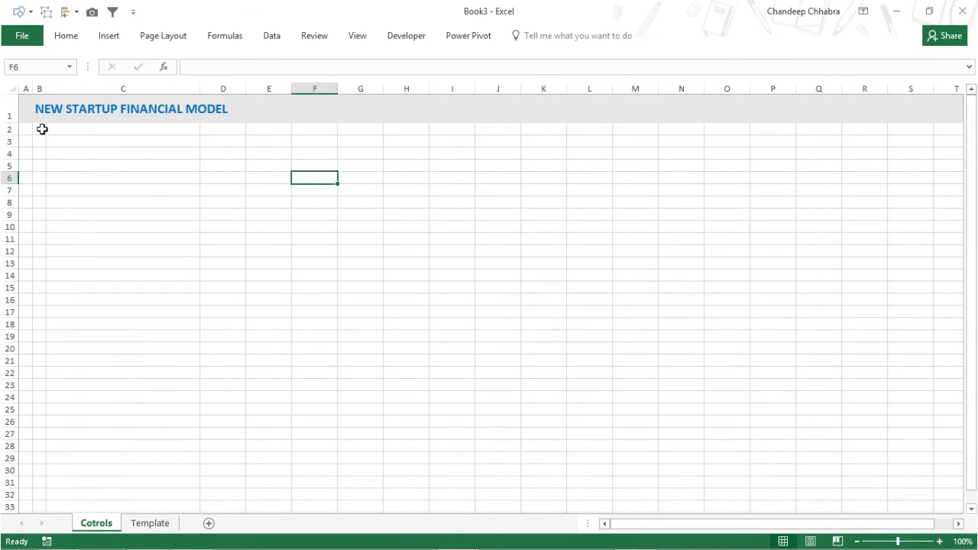
{"action": "key", "text": "Up"}
{"action": "key", "text": "Up"}
{"action": "key", "text": "Up"}
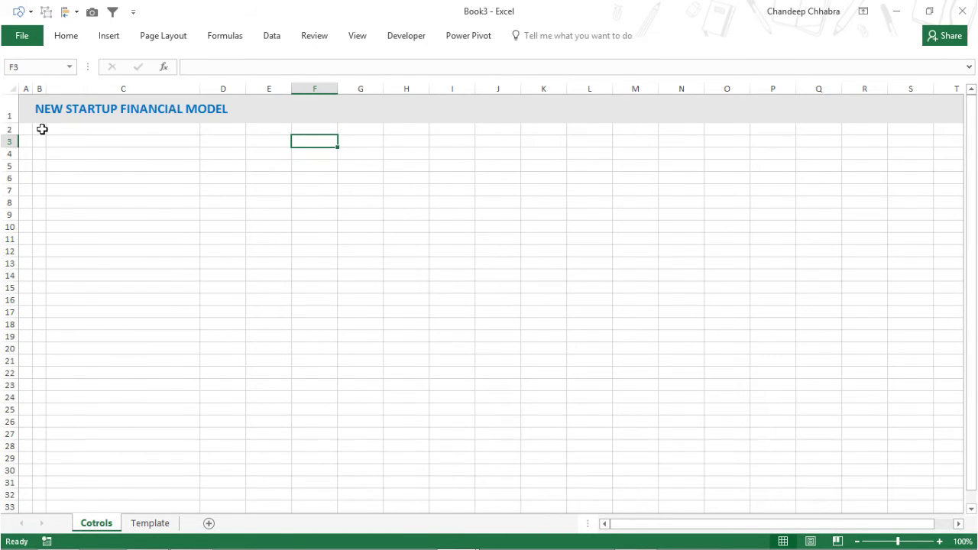
{"action": "key", "text": "Right"}
{"action": "key", "text": "Up"}
{"action": "key", "text": "Up"}
{"action": "key", "text": "alt+h"}
{"action": "type", "text": "ow"}
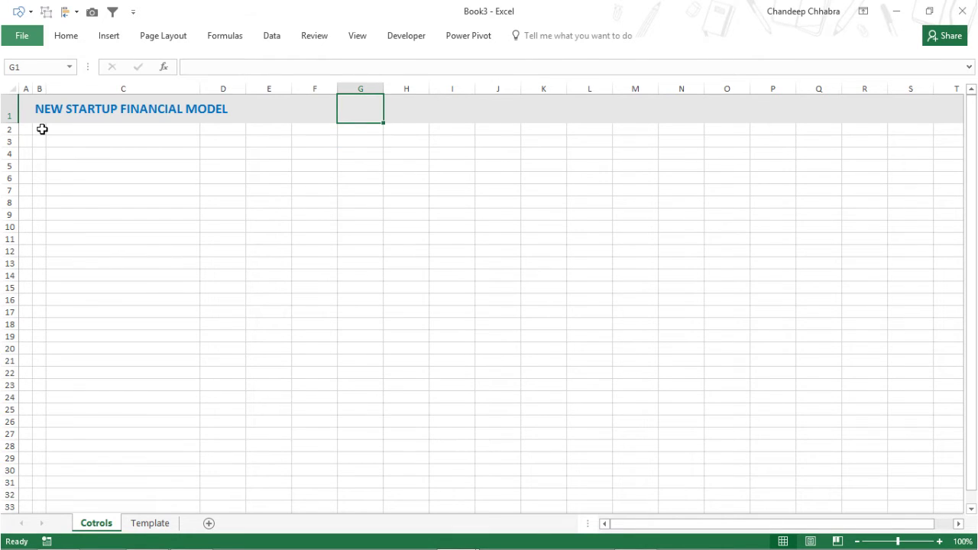
{"action": "type", "text": "2"}
{"action": "key", "text": "Return"}
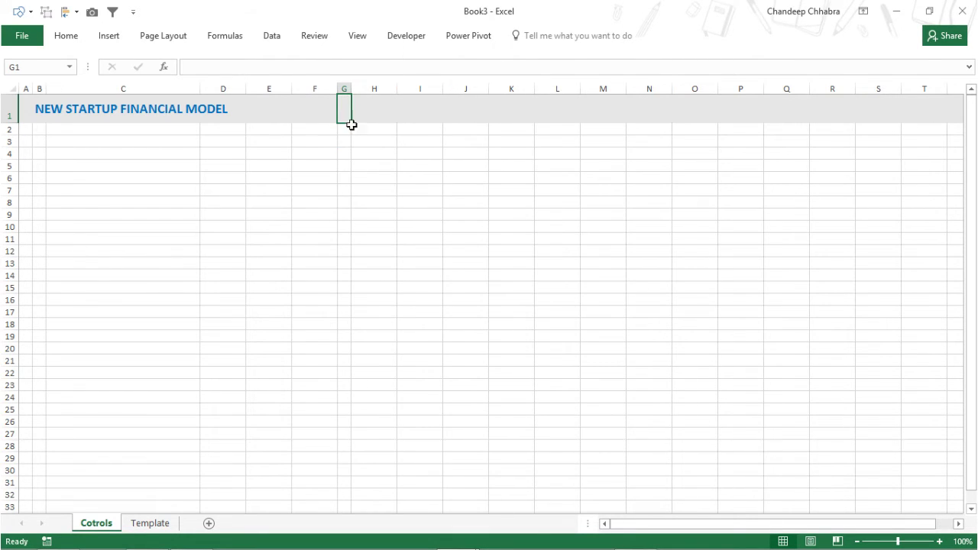
- Hide all columns from H to the last column on the Cotrols sheet
{"action": "key", "text": "Right"}
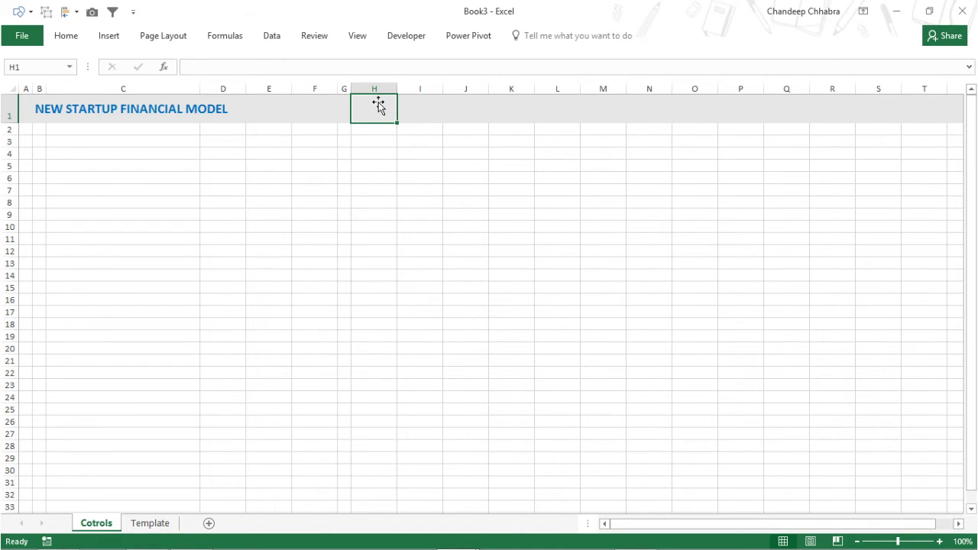
{"action": "key", "text": "ctrl+shift+Right"}
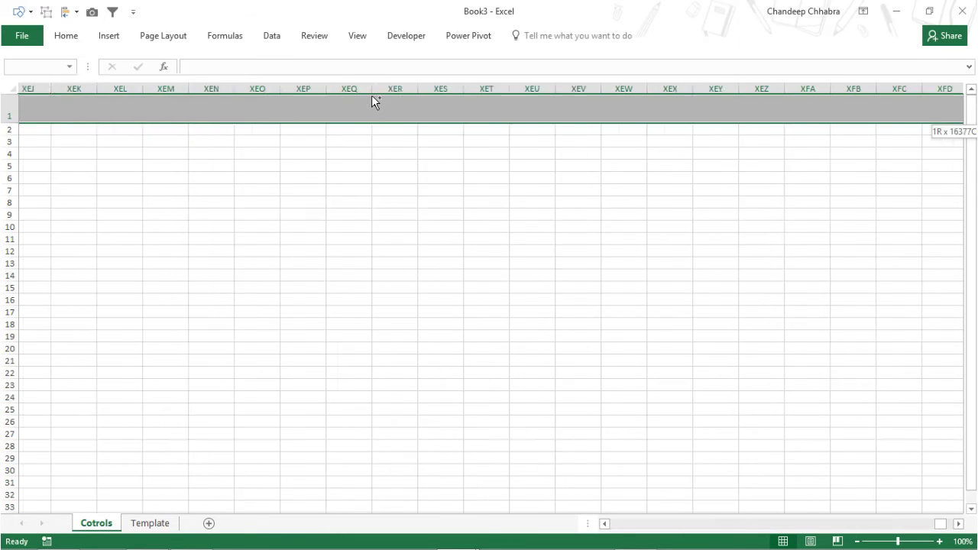
{"action": "key", "text": "ctrl+0"}
{"action": "key", "text": "Left"}
{"action": "key", "text": "Left"}
{"action": "key", "text": "Left"}
{"action": "key", "text": "Left"}
{"action": "key", "text": "Left"}
{"action": "key", "text": "Left"}
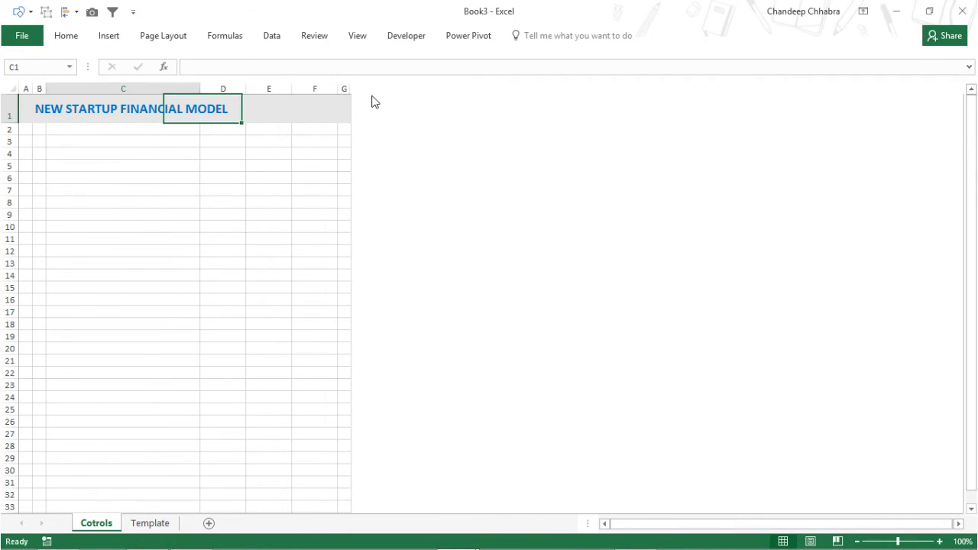
- Turn off the gridlines on the Cotrols sheet
{"action": "key", "text": "Down"}
{"action": "key", "text": "Down"}
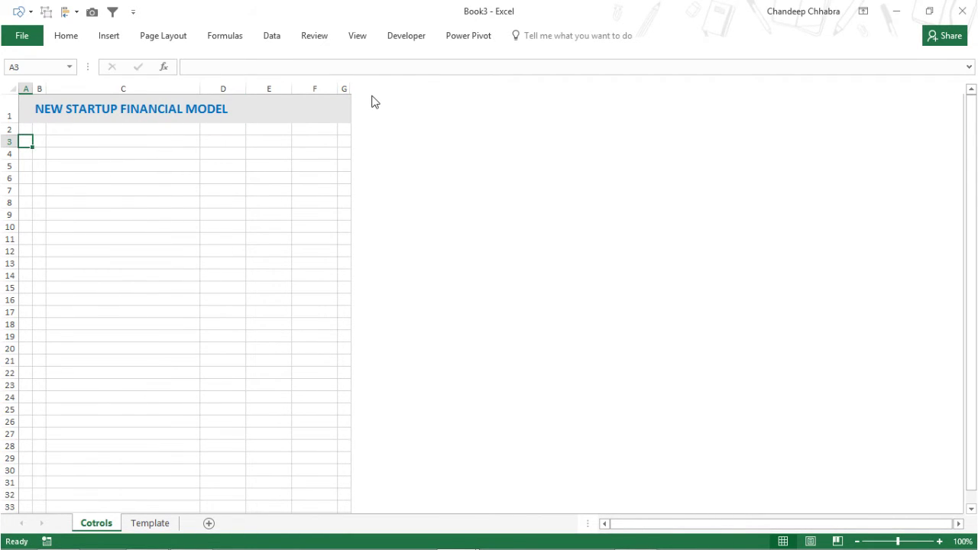
{"action": "key", "text": "alt+w"}
{"action": "key", "text": "v"}
{"action": "key", "text": "g"}
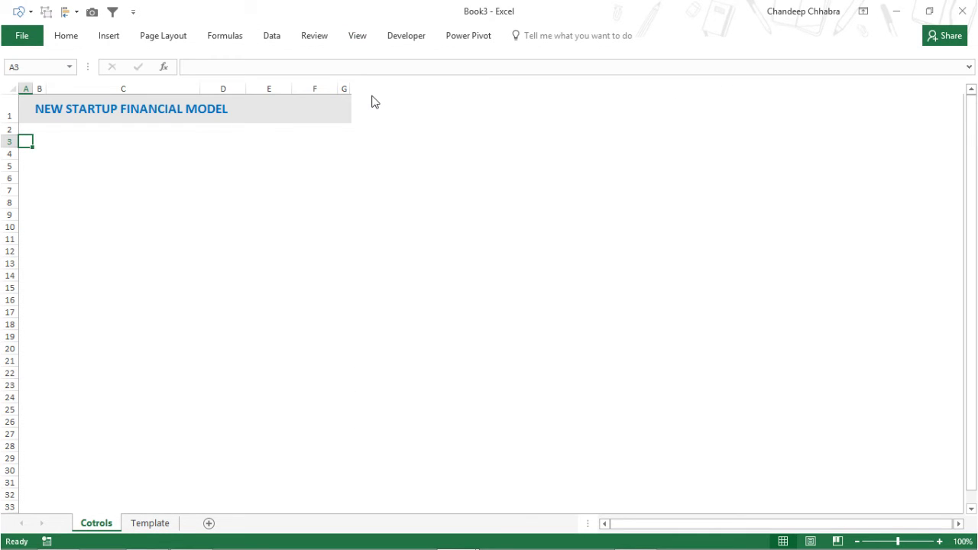
- Enter the section heading "Revenue Conrols" in cell B3 of the Cotrols sheet
{"action": "key", "text": "Right"}
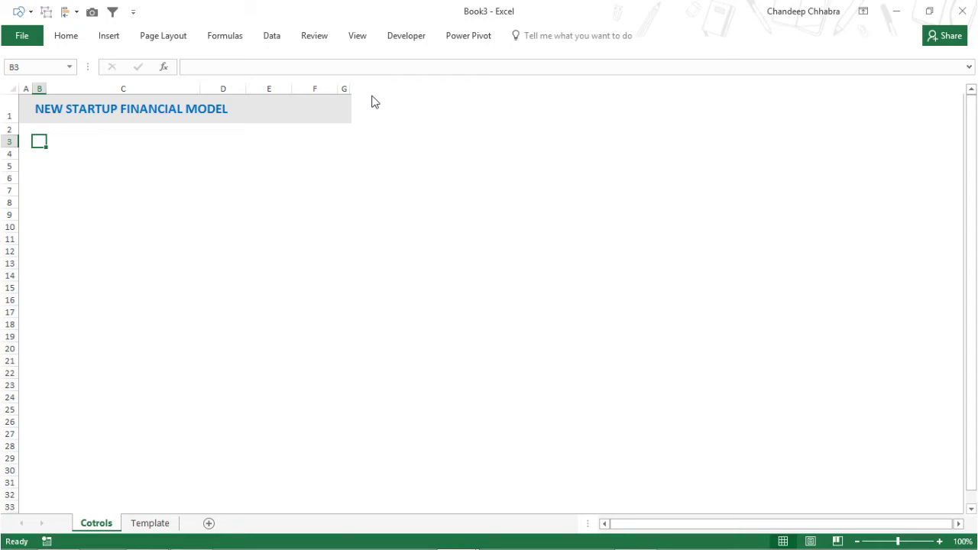
{"action": "type", "text": "Revenue Conrols"}
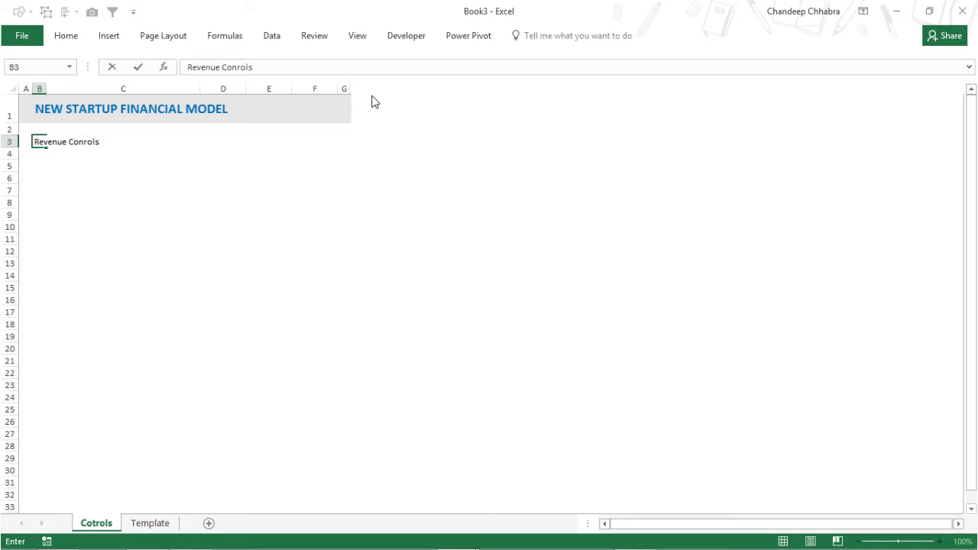
{"action": "key", "text": "Return"}
- Enter the placeholder label "Line" in each of cells C4, C5 and C6 under the revenue heading
{"action": "key", "text": "Right"}
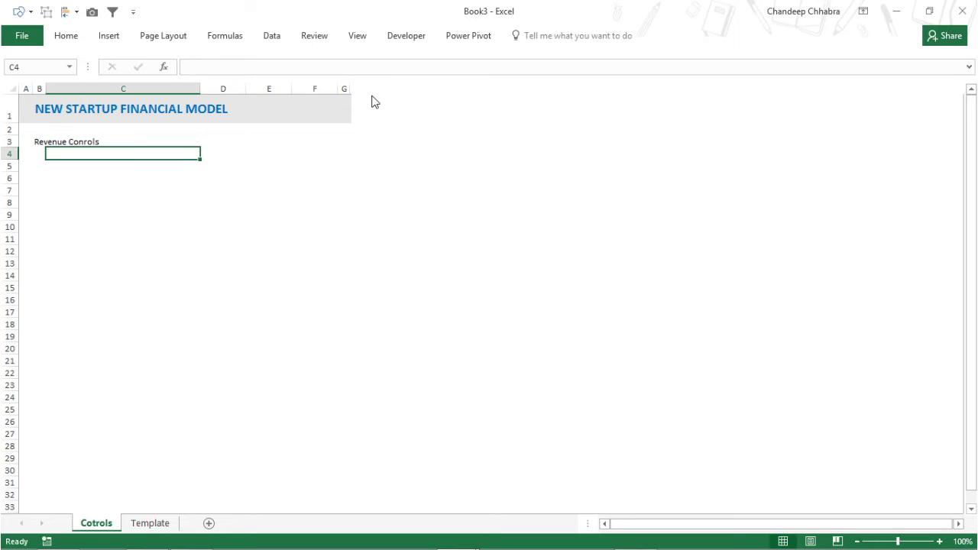
{"action": "type", "text": "Line"}
{"action": "key", "text": "Return"}
{"action": "type", "text": "Line"}
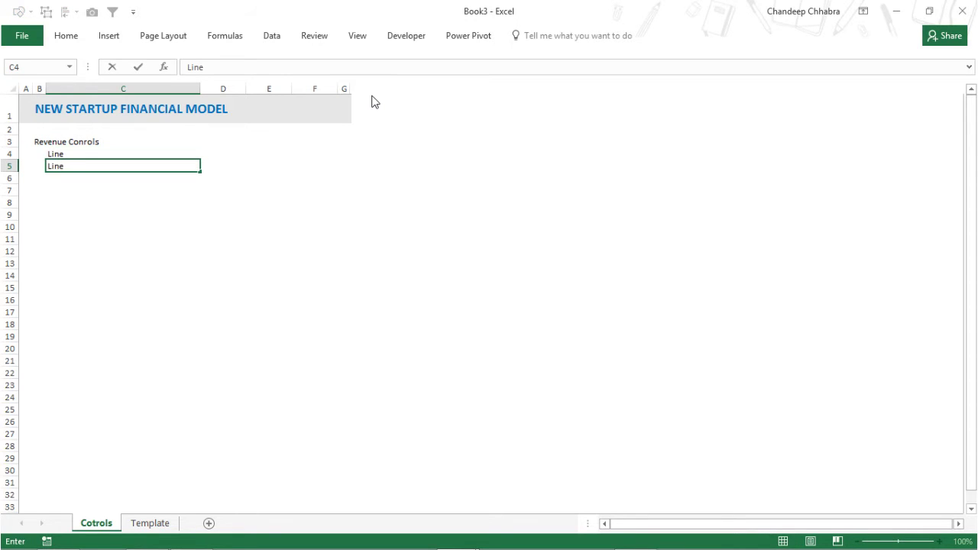
{"action": "key", "text": "Return"}
{"action": "type", "text": "Lie"}
{"action": "key", "text": "Return"}
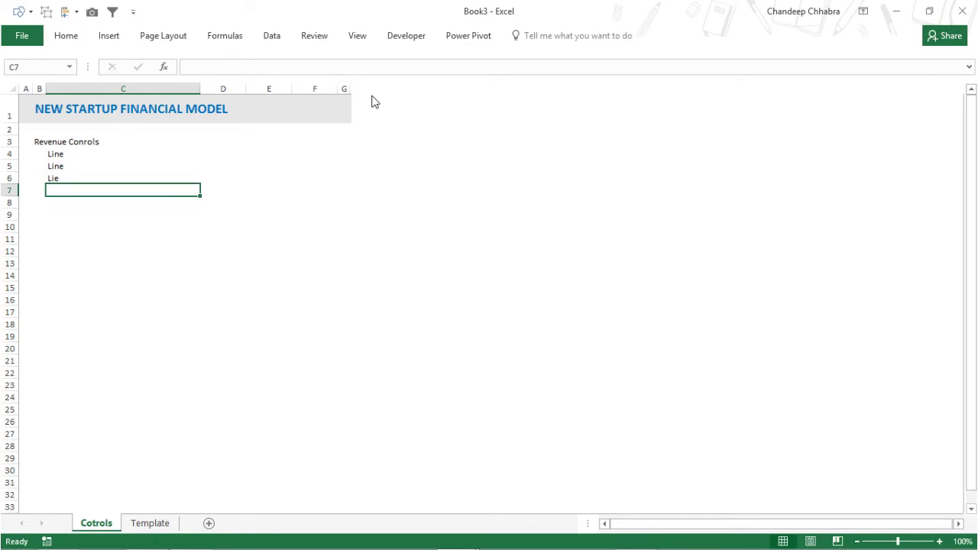
{"action": "key", "text": "Up"}
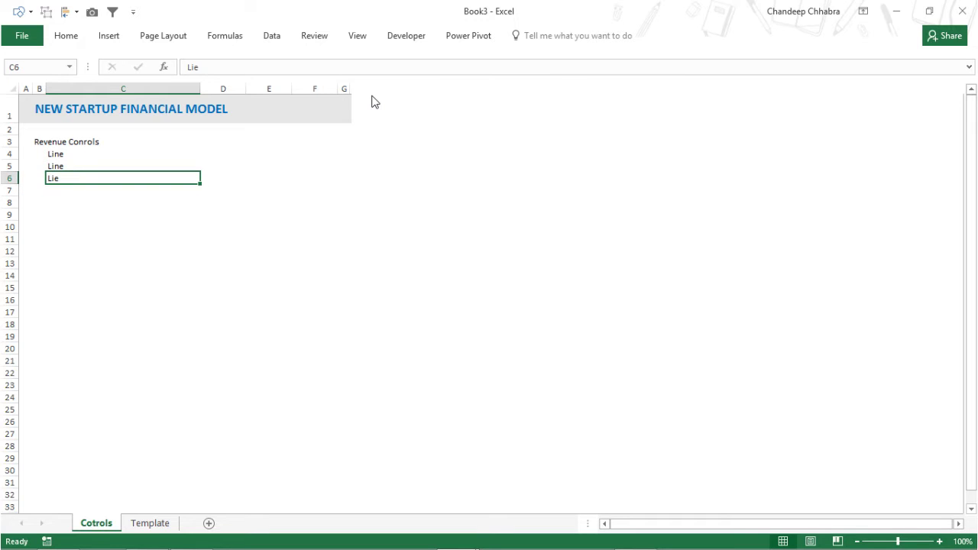
{"action": "key", "text": "F2"}
{"action": "key", "text": "BackSpace"}
{"action": "key", "text": "Return"}
{"action": "key", "text": "Up"}
{"action": "key", "text": "Right"}
{"action": "key", "text": "Right"}
{"action": "key", "text": "Up"}
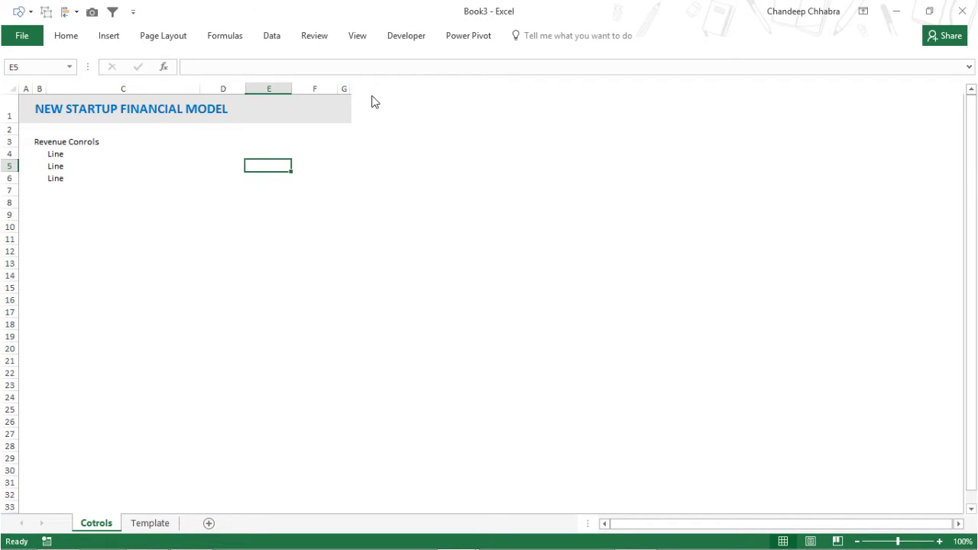
{"action": "key", "text": "Up"}
{"action": "key", "text": "Right"}
{"action": "key", "text": "Up"}
{"action": "key", "text": "Down"}
{"action": "key", "text": "shift+Down"}
{"action": "key", "text": "shift+Down"}
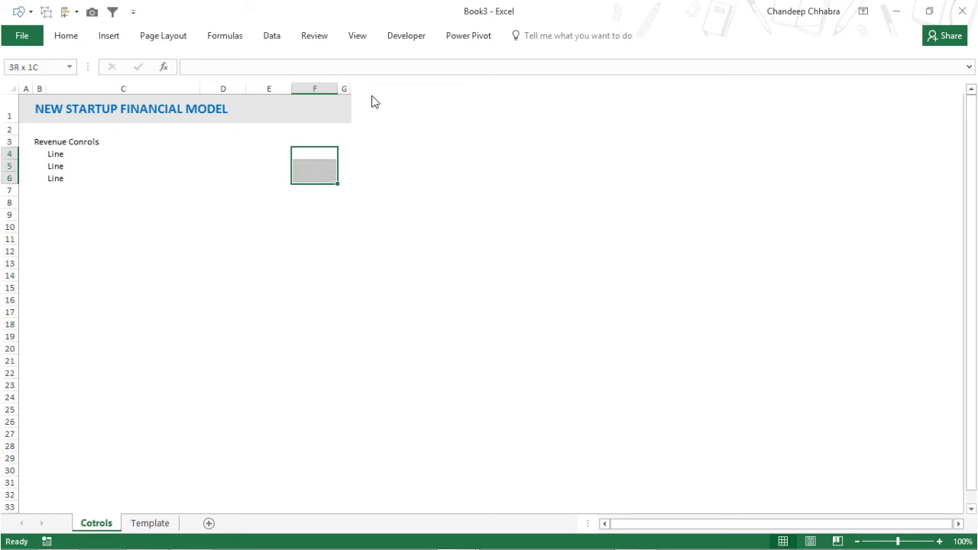
{"action": "key", "text": "shift+Down"}
{"action": "key", "text": "shift+Up"}
- Set the font size of the Revenue Conrols heading in B3 to 12
{"action": "key", "text": "Left"}
{"action": "key", "text": "Left"}
{"action": "key", "text": "Left"}
{"action": "key", "text": "Left"}
{"action": "key", "text": "Up"}
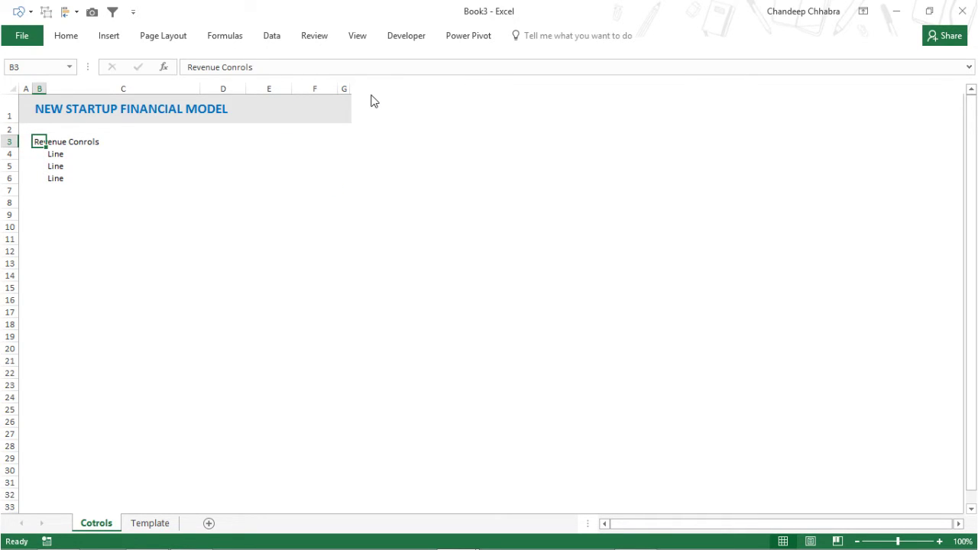
{"action": "left_click", "coordinate": [80, 38]}
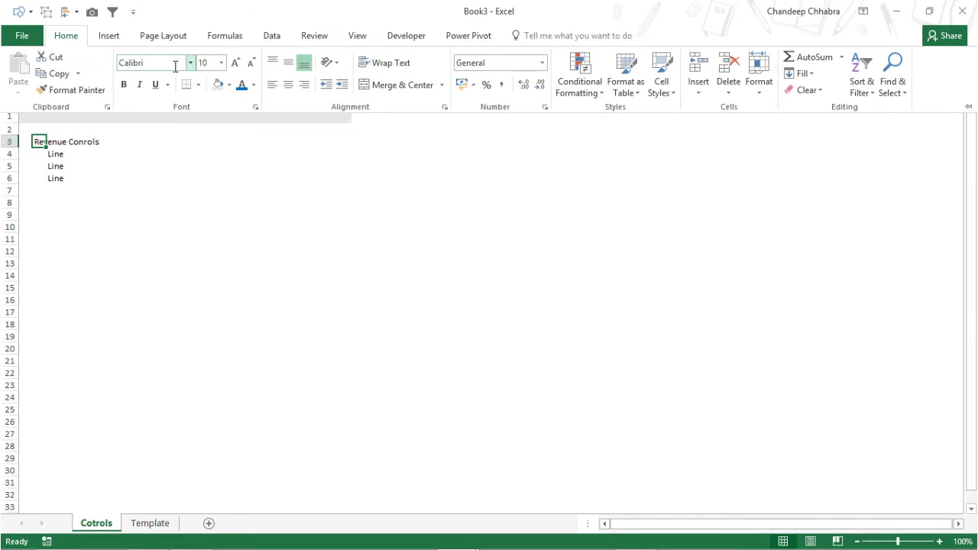
{"action": "left_click", "coordinate": [175, 67]}
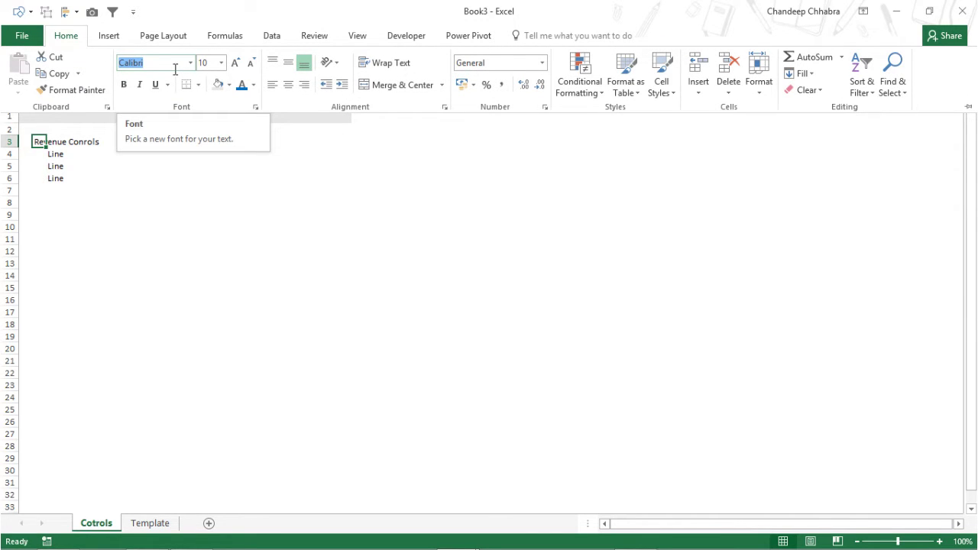
{"action": "left_click", "coordinate": [208, 63]}
{"action": "type", "text": "12"}
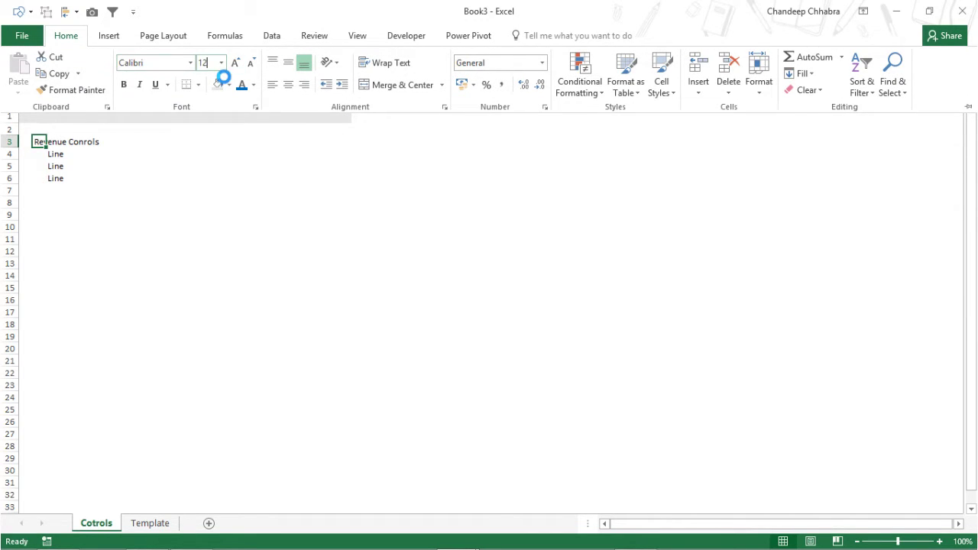
{"action": "key", "text": "Return"}
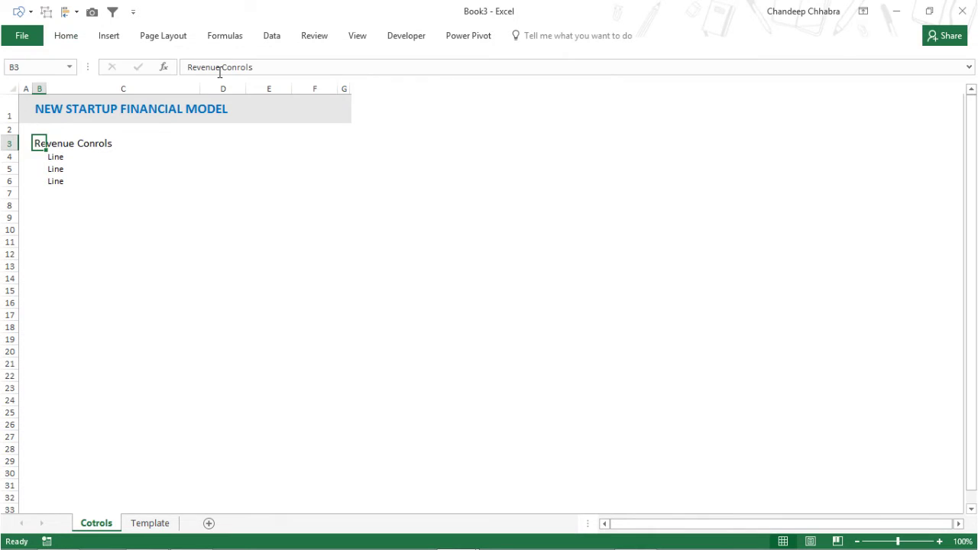
- Set the Revenue Conrols heading in B3 to font size 14 and make it bold
{"action": "left_click", "coordinate": [66, 38]}
{"action": "left_click", "coordinate": [216, 71]}
{"action": "type", "text": "1"}
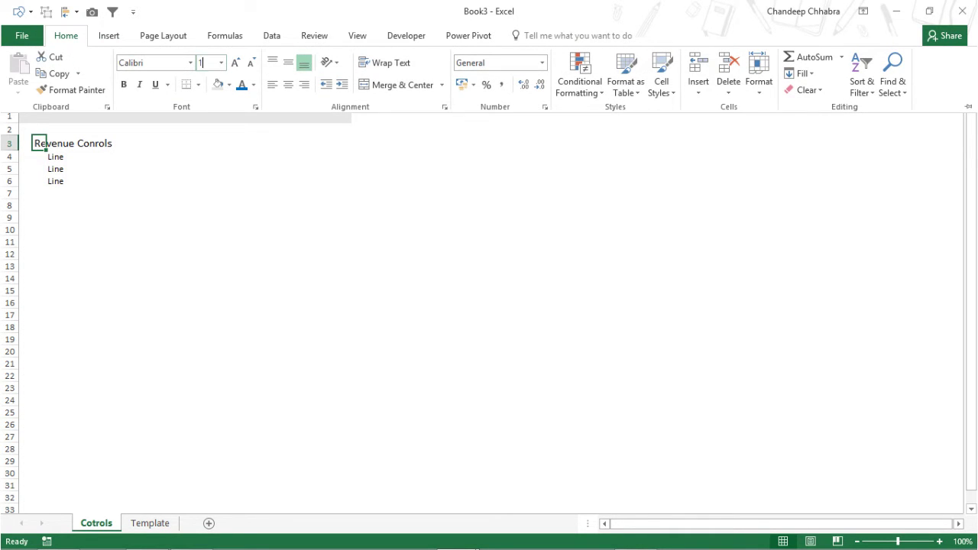
{"action": "type", "text": "4"}
{"action": "key", "text": "Return"}
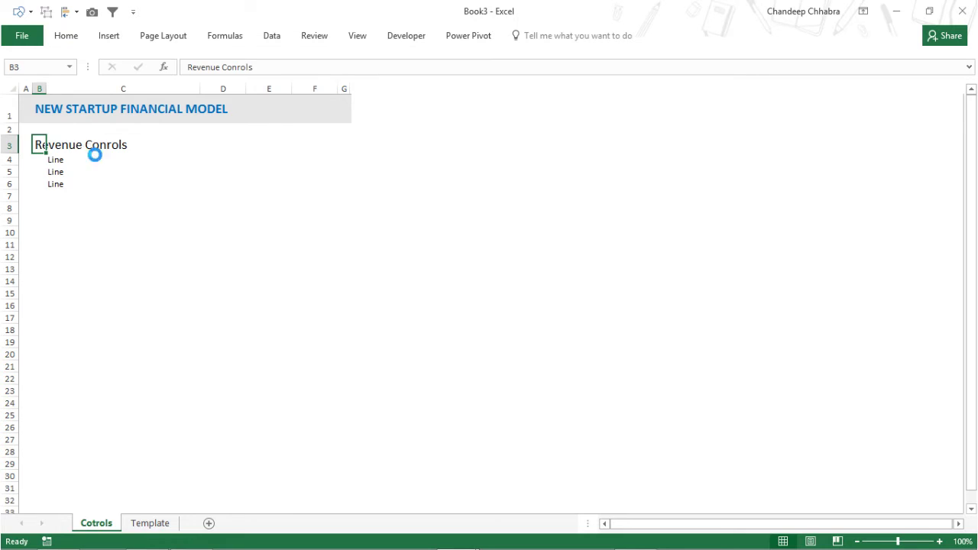
{"action": "key", "text": "ctrl+b"}
{"action": "key", "text": "Down"}
{"action": "key", "text": "Down"}
{"action": "key", "text": "Down"}
{"action": "key", "text": "Down"}
{"action": "key", "text": "Down"}
{"action": "key", "text": "Down"}
{"action": "key", "text": "Down"}
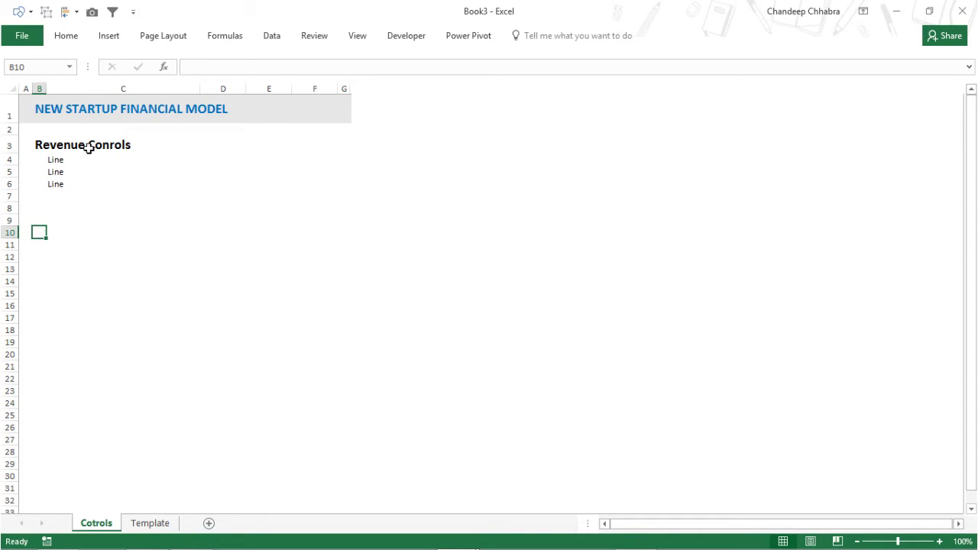
- Copy the revenue heading and its three line labels from B3:C6 to a new block starting at B11
{"action": "left_click", "coordinate": [88, 147]}
{"action": "key", "text": "shift+Right"}
{"action": "key", "text": "shift+Down"}
{"action": "key", "text": "shift+Down"}
{"action": "key", "text": "shift+Down"}
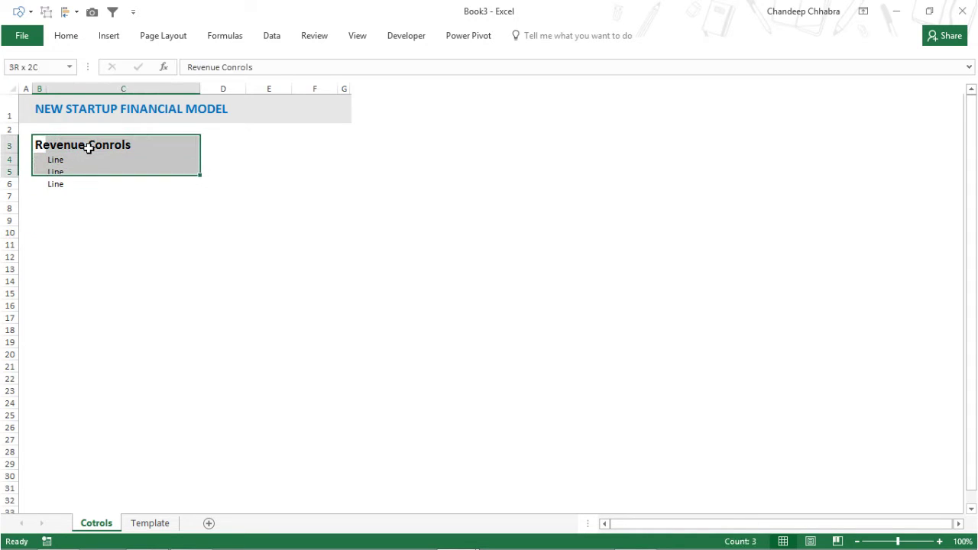
{"action": "key", "text": "ctrl+c"}
{"action": "key", "text": "Down"}
{"action": "key", "text": "Down"}
{"action": "key", "text": "Down"}
{"action": "key", "text": "Down"}
{"action": "key", "text": "Down"}
{"action": "key", "text": "Down"}
{"action": "key", "text": "Down"}
{"action": "key", "text": "Down"}
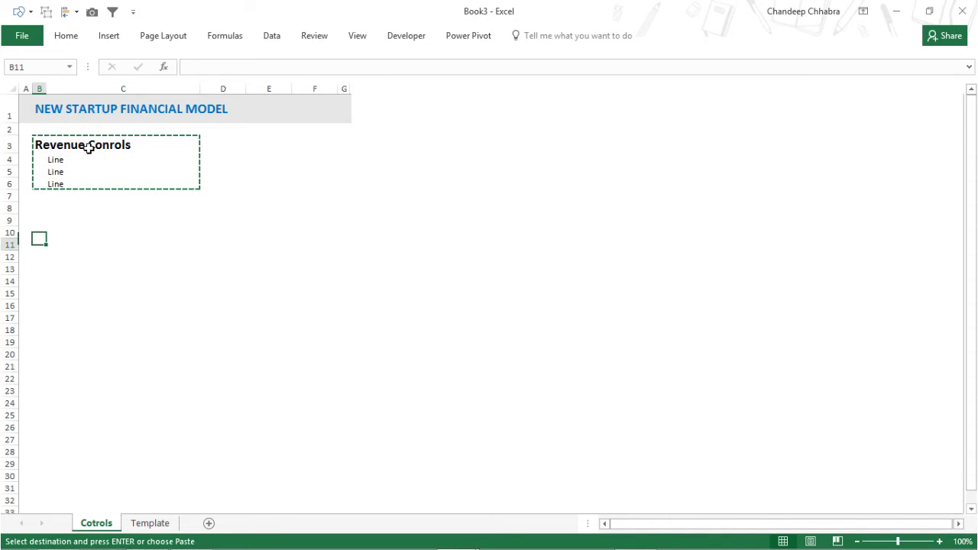
{"action": "key", "text": "Return"}
- Change the copied heading in B11 to "Expense Conrols"
{"action": "key", "text": "Down"}
{"action": "key", "text": "Down"}
{"action": "key", "text": "Up"}
{"action": "key", "text": "Up"}
{"action": "key", "text": "F2"}
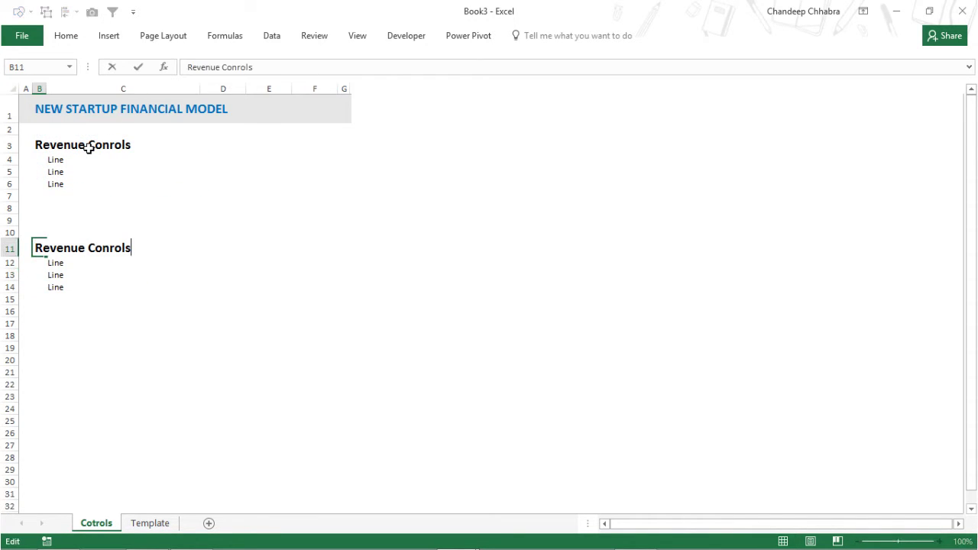
{"action": "key", "text": "ctrl+Left"}
{"action": "key", "text": "ctrl+shift+Left"}
{"action": "type", "text": "Expense"}
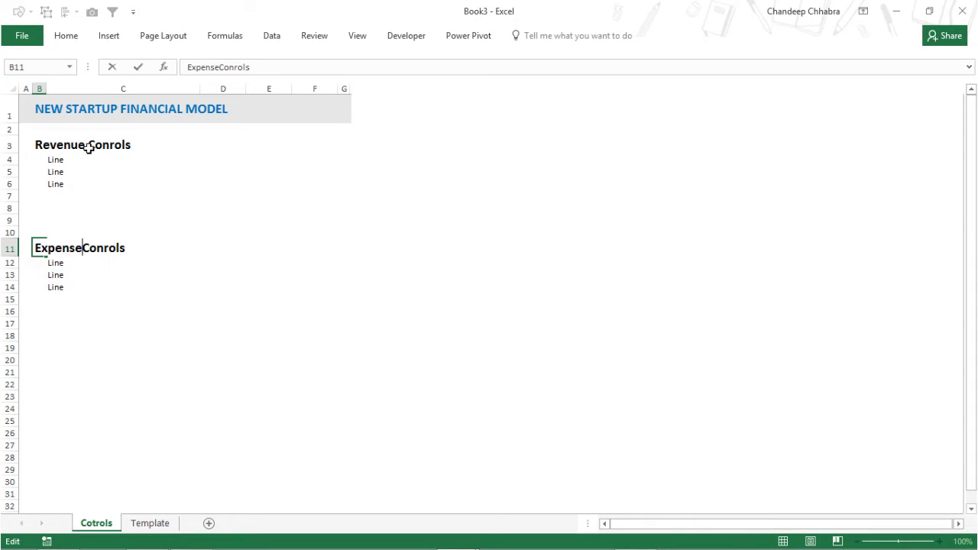
{"action": "key", "text": "ctrl+Return"}
- Group rows 4 to 8 under the Revenue Conrols heading, and test the group by collapsing and expanding it
{"action": "key", "text": "Down"}
{"action": "key", "text": "Right"}
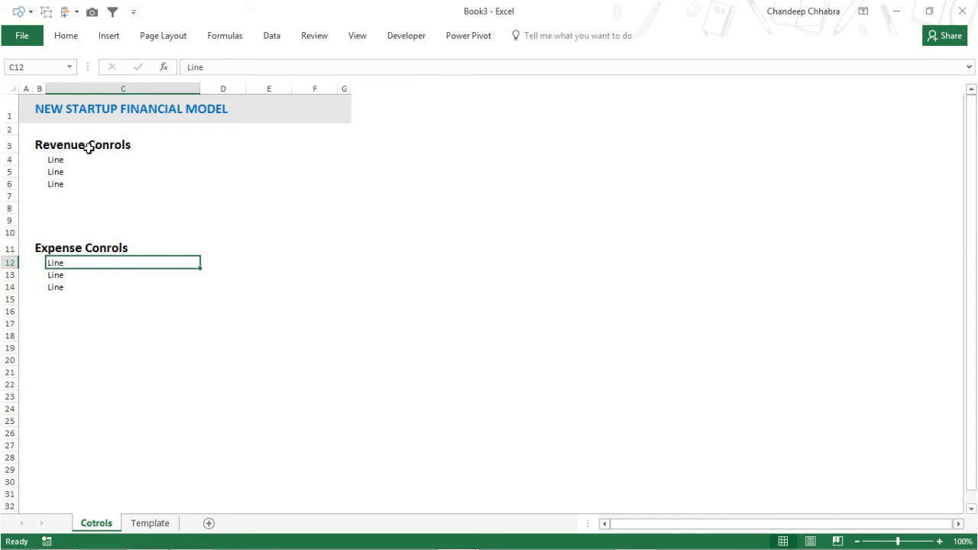
{"action": "key", "text": "Up"}
{"action": "key", "text": "Up"}
{"action": "key", "text": "Up"}
{"action": "key", "text": "Up"}
{"action": "key", "text": "Up"}
{"action": "key", "text": "Up"}
{"action": "key", "text": "Up"}
{"action": "key", "text": "Up"}
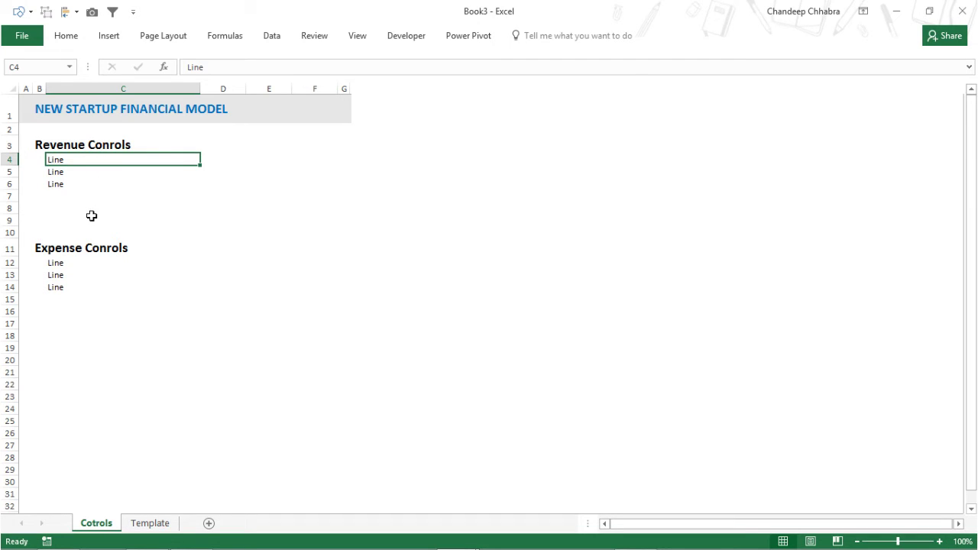
{"action": "key", "text": "shift+Down"}
{"action": "key", "text": "shift+Down"}
{"action": "key", "text": "shift+Down"}
{"action": "key", "text": "shift+Down"}
{"action": "key", "text": "shift+Up"}
{"action": "key", "text": "shift+Up"}
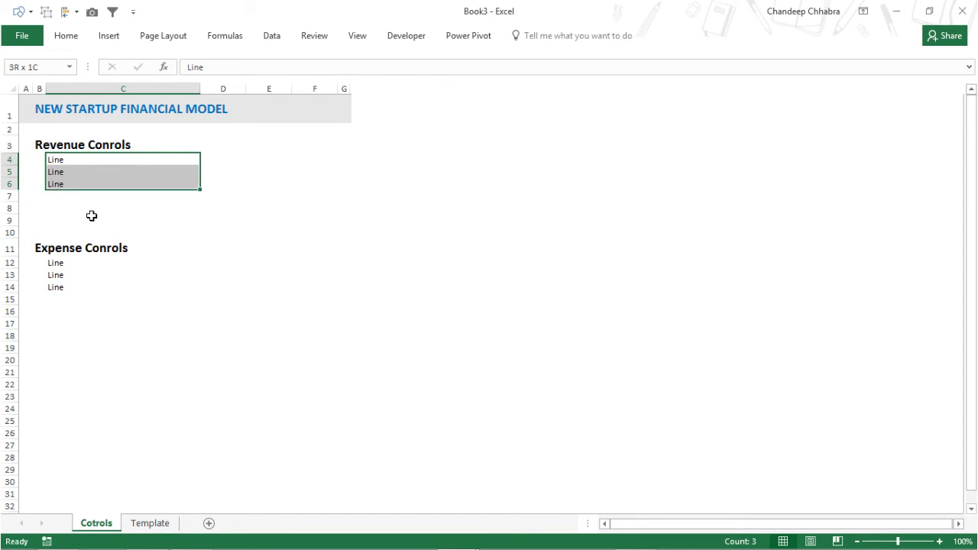
{"action": "key", "text": "shift+Down"}
{"action": "key", "text": "shift+Down"}
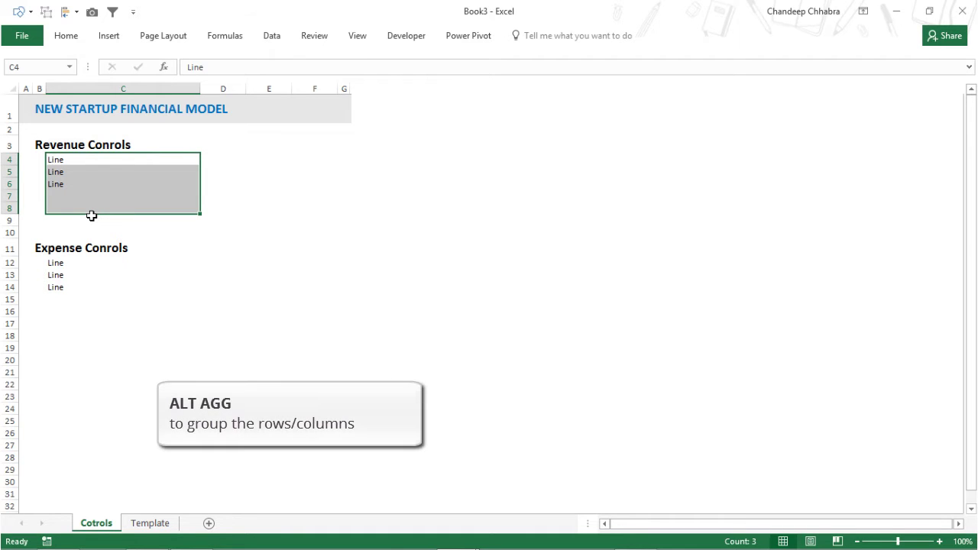
{"action": "key", "text": "alt"}
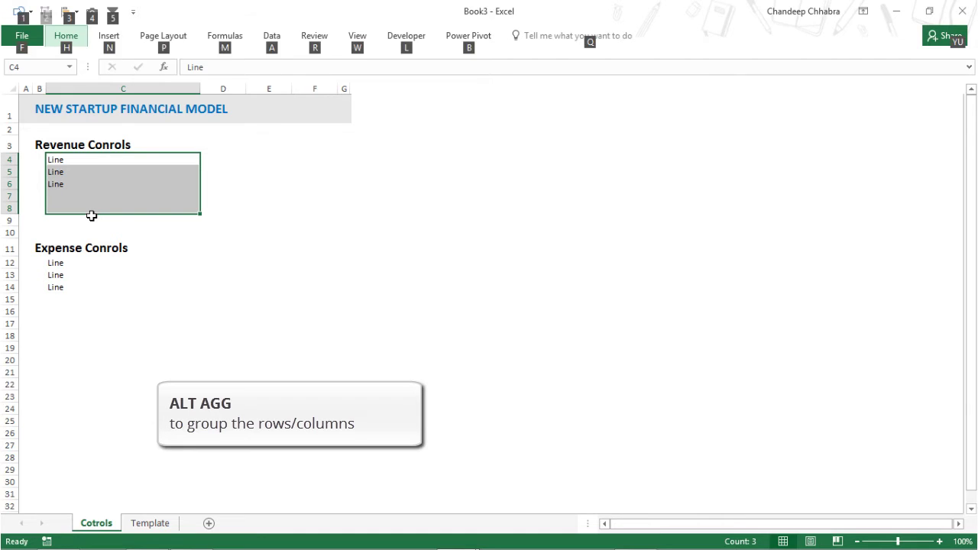
{"action": "key", "text": "a"}
{"action": "key", "text": "g"}
{"action": "key", "text": "g"}
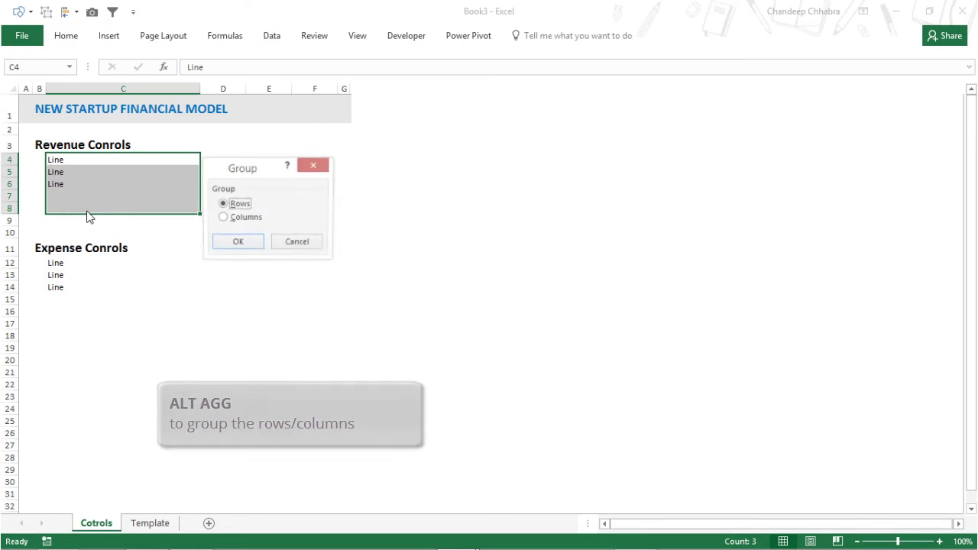
{"action": "left_click", "coordinate": [240, 246]}
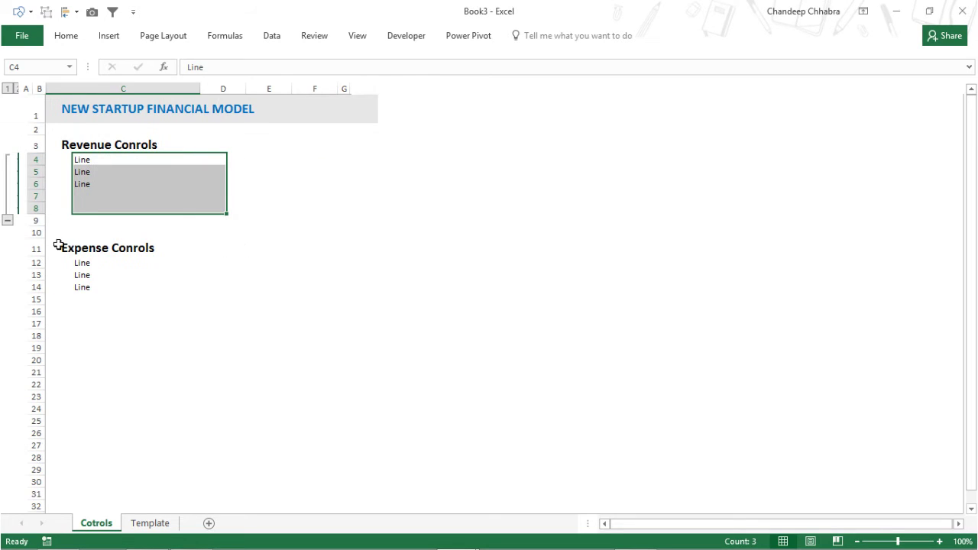
{"action": "left_click", "coordinate": [7, 221]}
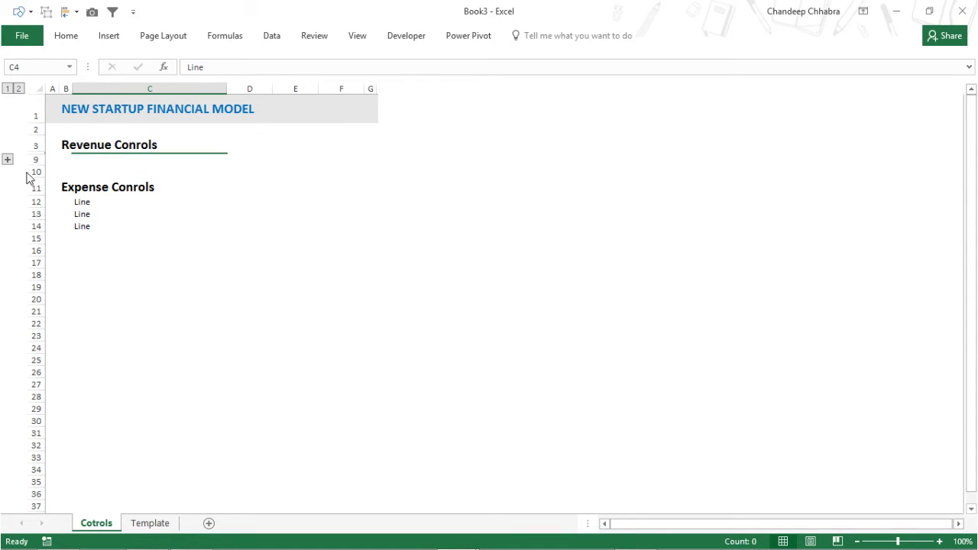
{"action": "left_click", "coordinate": [8, 159]}
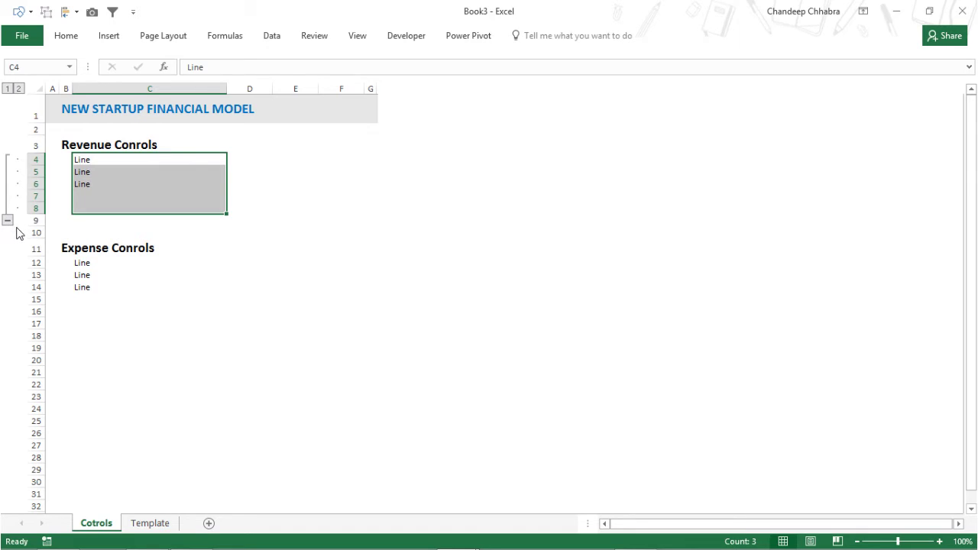
- Group rows 12 to 16 under the Expense Conrols heading
{"action": "left_click", "coordinate": [108, 276]}
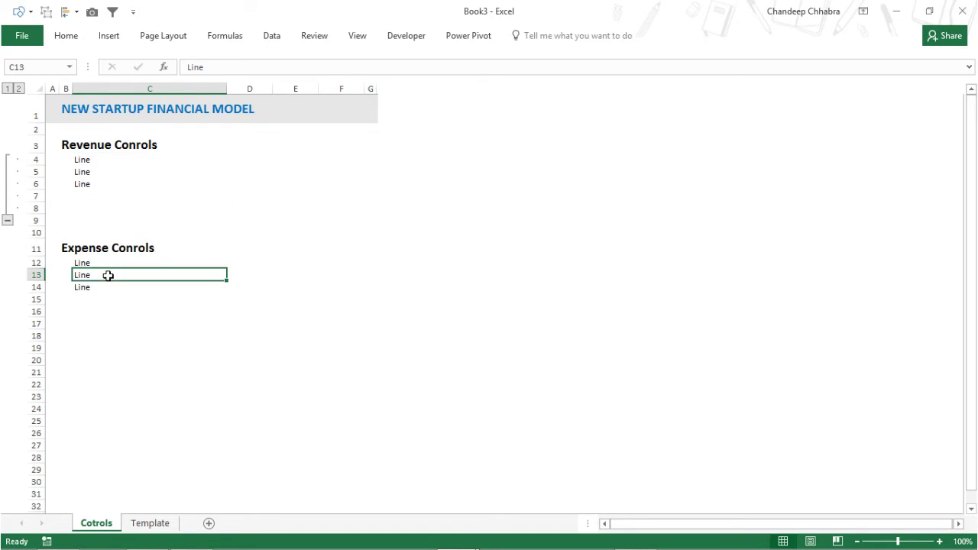
{"action": "key", "text": "Up"}
{"action": "key", "text": "shift+Down"}
{"action": "key", "text": "shift+Down"}
{"action": "key", "text": "shift+Down"}
{"action": "key", "text": "shift+Down"}
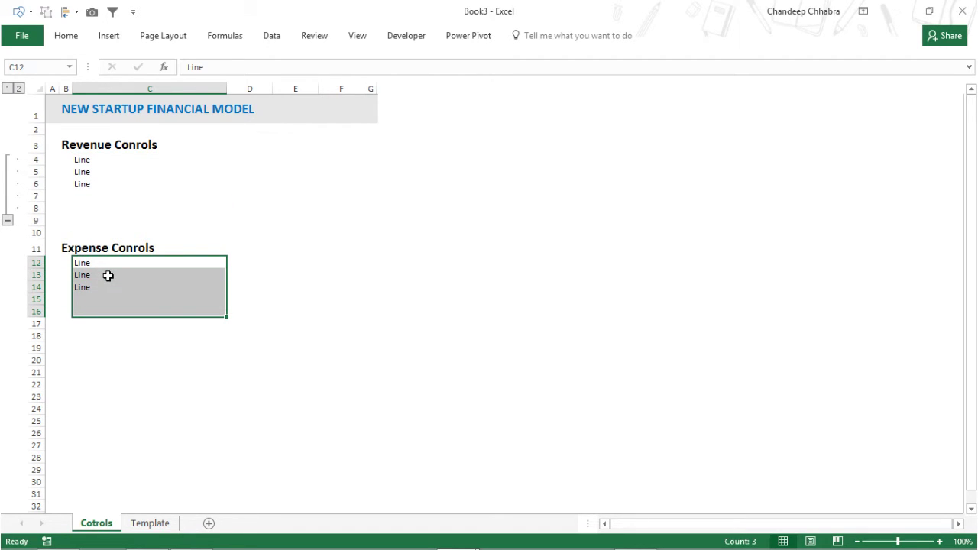
{"action": "key", "text": "shift+alt+Right"}
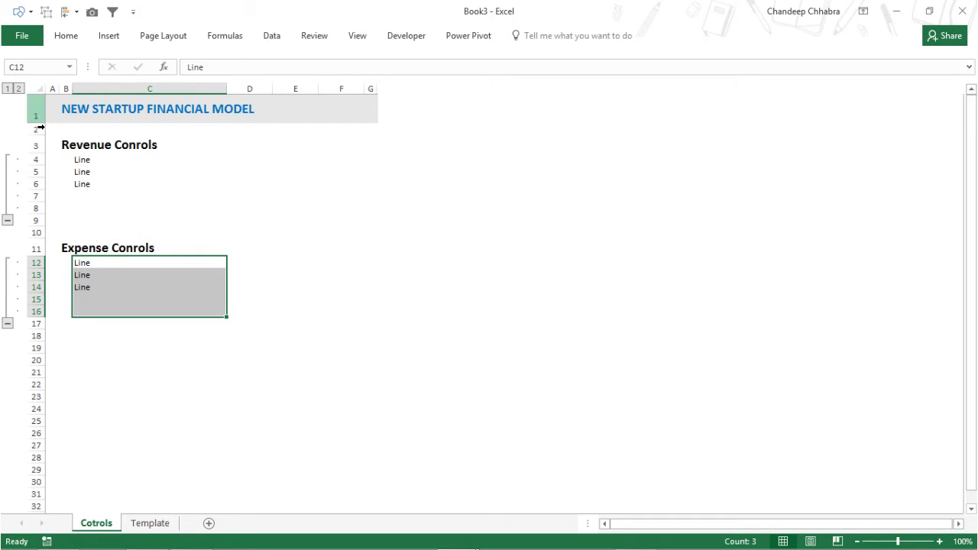
- Collapse and expand both row groups together twice using the outline levels, leaving them expanded
{"action": "left_click", "coordinate": [8, 89]}
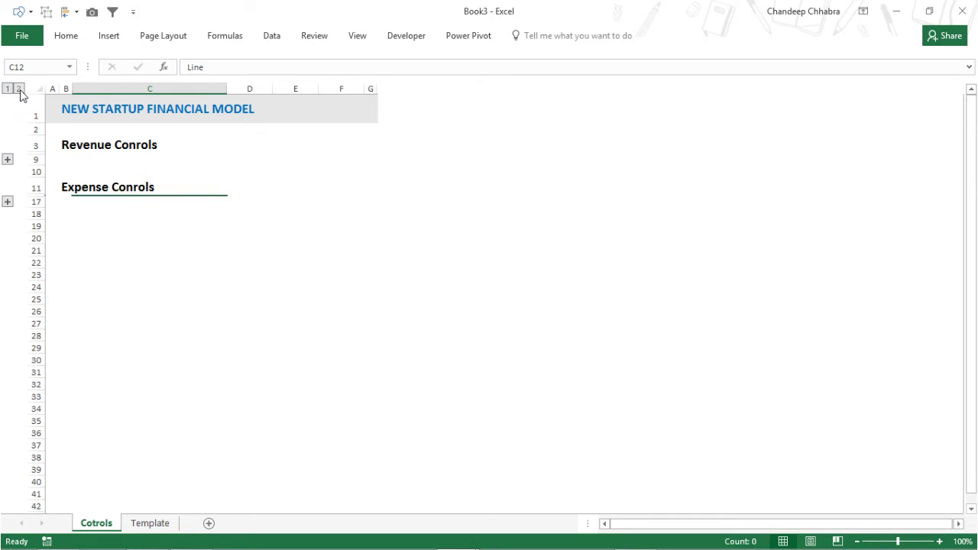
{"action": "left_click", "coordinate": [19, 89]}
{"action": "left_click", "coordinate": [7, 89]}
{"action": "left_click", "coordinate": [19, 88]}
{"action": "left_click", "coordinate": [122, 237]}
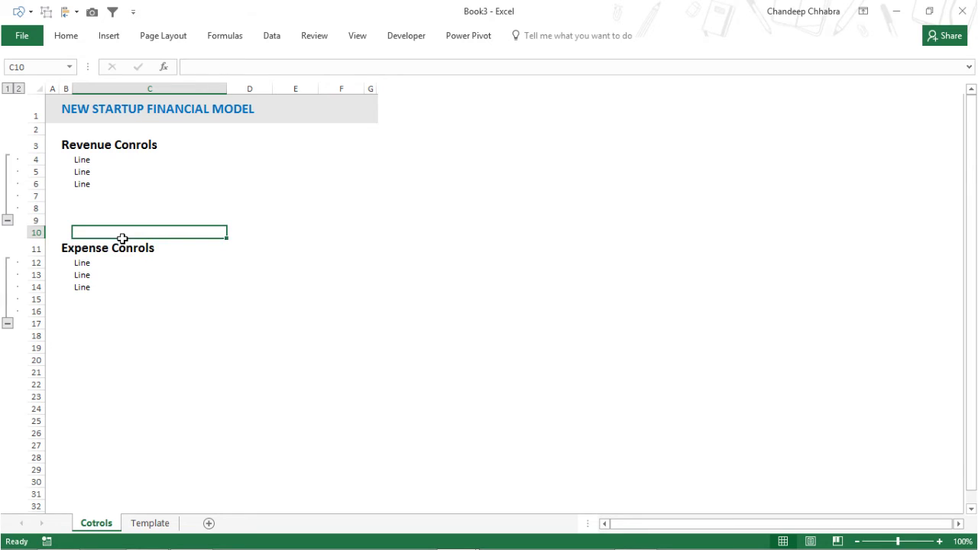
{"action": "key", "text": "ctrl+Page_Down"}
{"action": "key", "text": "ctrl+Page_Up"}
{"action": "key", "text": "Left"}
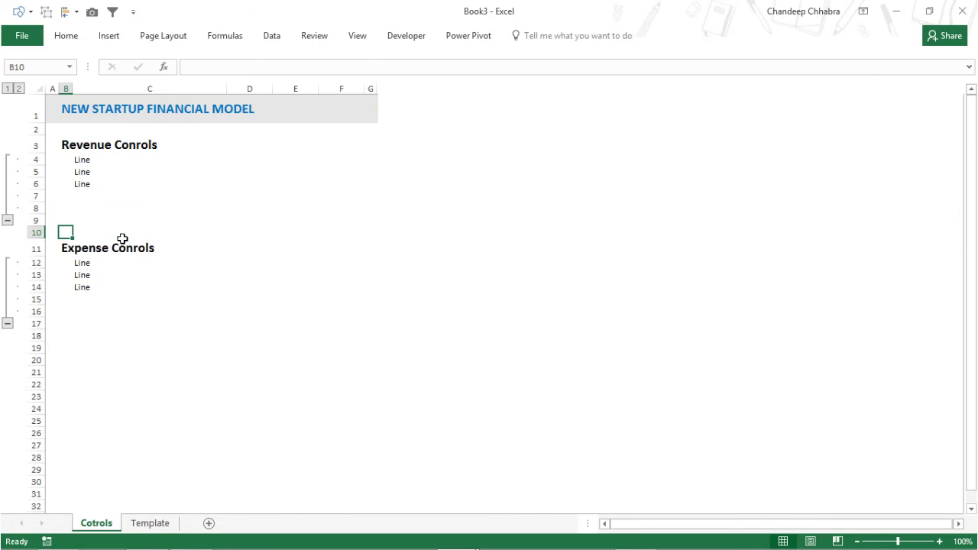
- Examine how columns A and B on the Cotrols sheet indent the section headings and their line items
{"action": "key", "text": "ctrl+Up"}
{"action": "key", "text": "Left"}
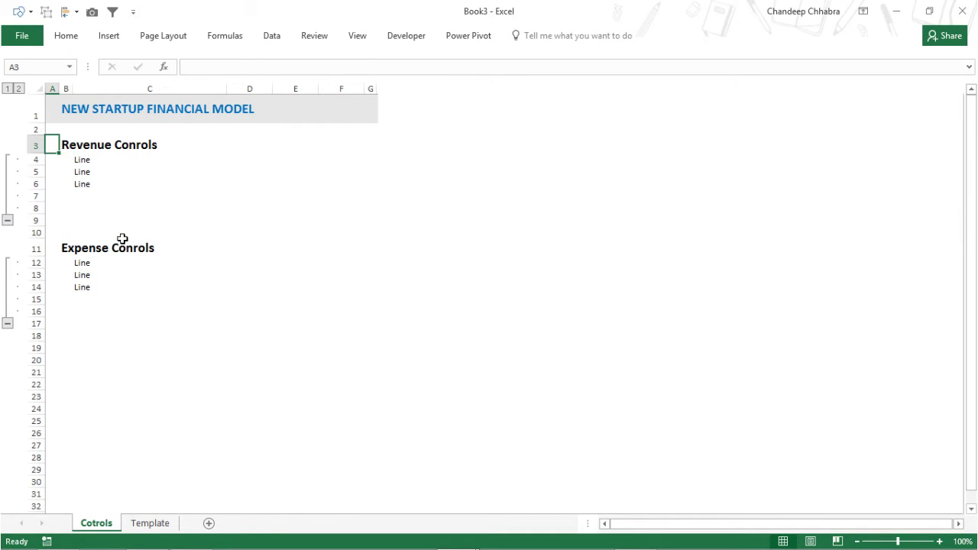
{"action": "key", "text": "Right"}
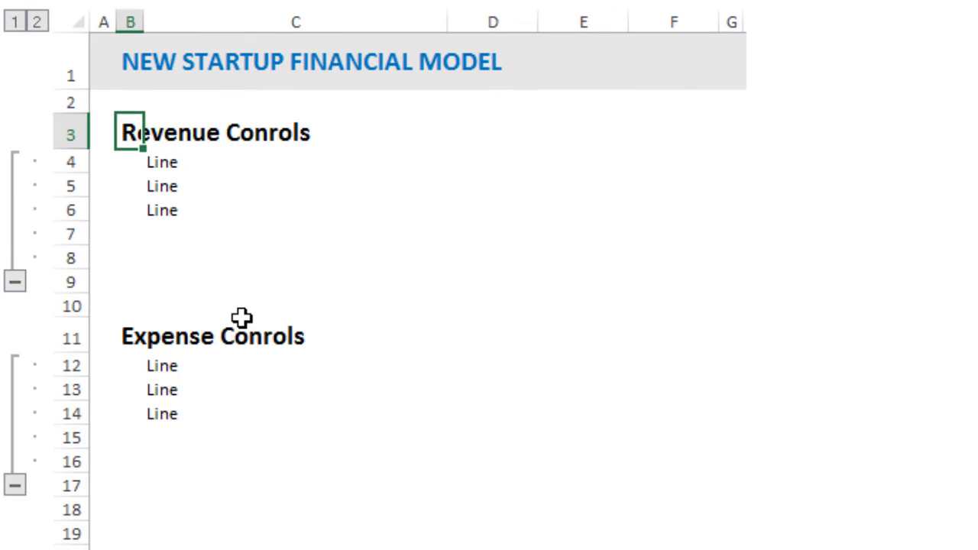
{"action": "key", "text": "Left"}
{"action": "key", "text": "Right"}
{"action": "key", "text": "Left"}
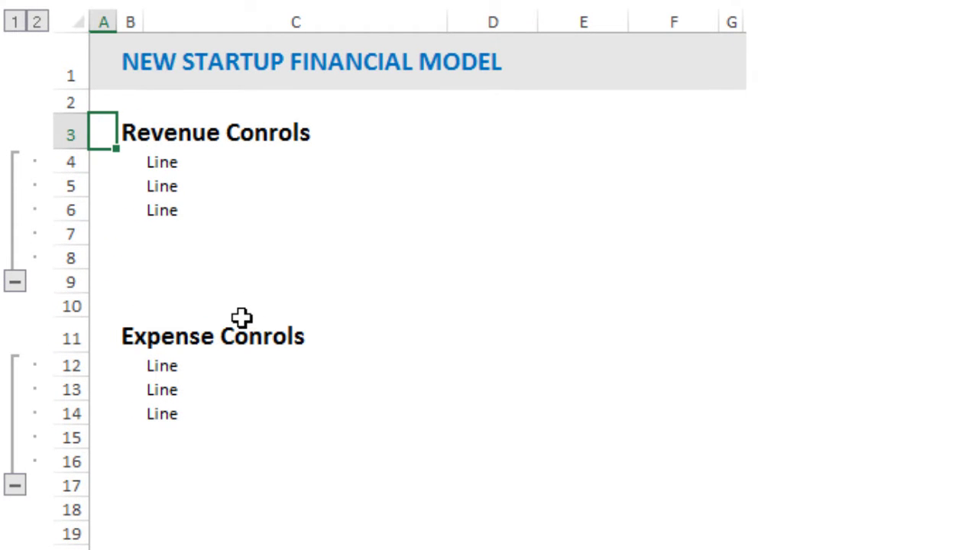
{"action": "key", "text": "ctrl+space"}
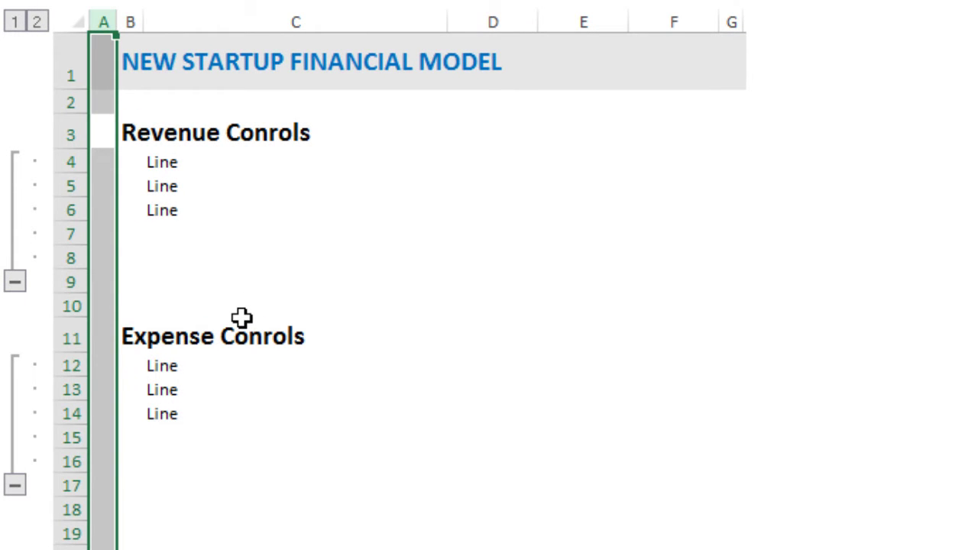
{"action": "key", "text": "ctrl+c"}
{"action": "key", "text": "Right"}
{"action": "key", "text": "ctrl+space"}
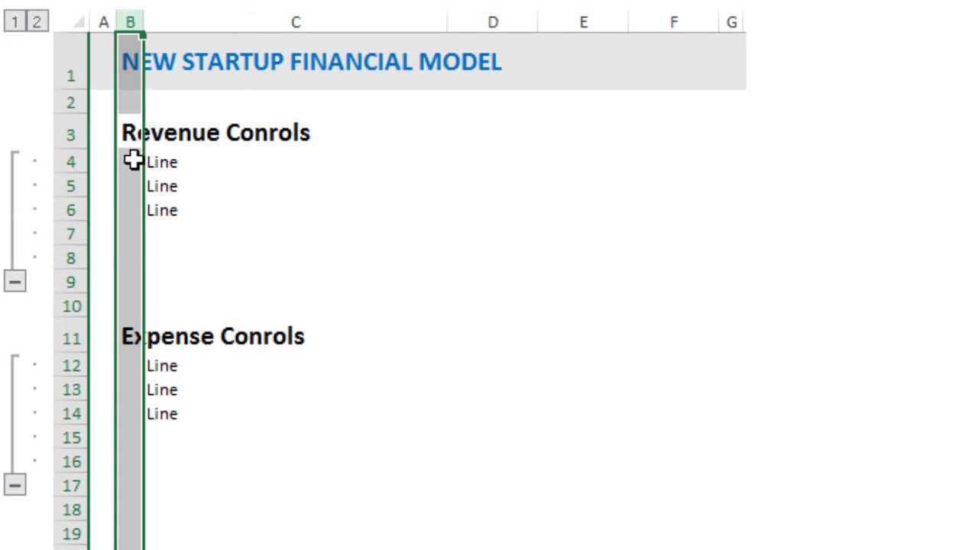
{"action": "left_click", "coordinate": [188, 187]}
{"action": "key", "text": "Up"}
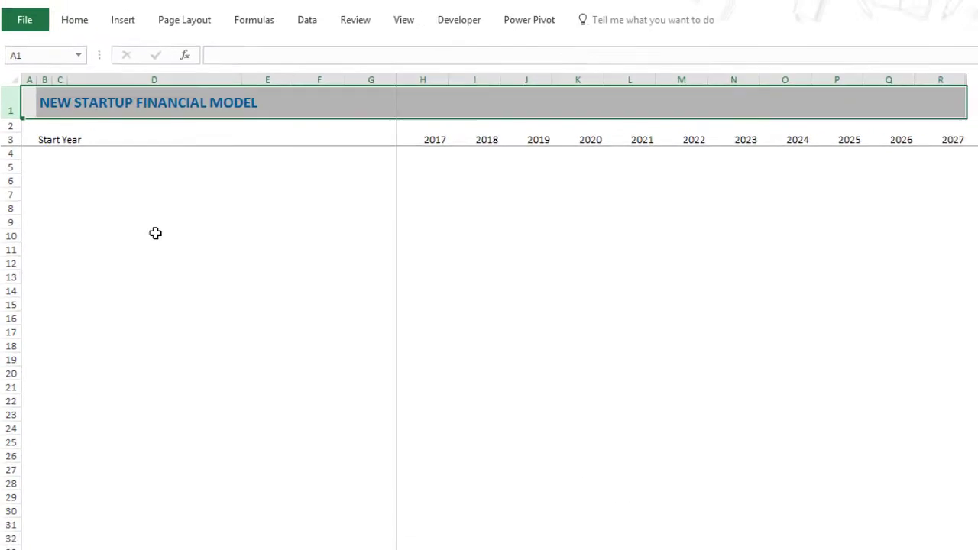
- Copy the Revenue Conrols heading from the Cotrols sheet into cell B6 of the Template sheet
{"action": "left_click", "coordinate": [105, 217]}
{"action": "left_click", "coordinate": [43, 180]}
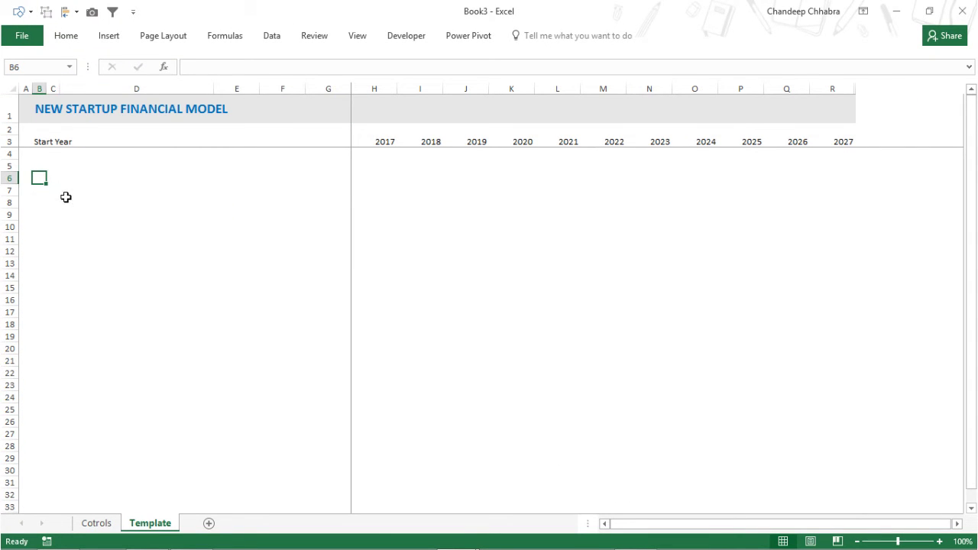
{"action": "type", "text": "Ree"}
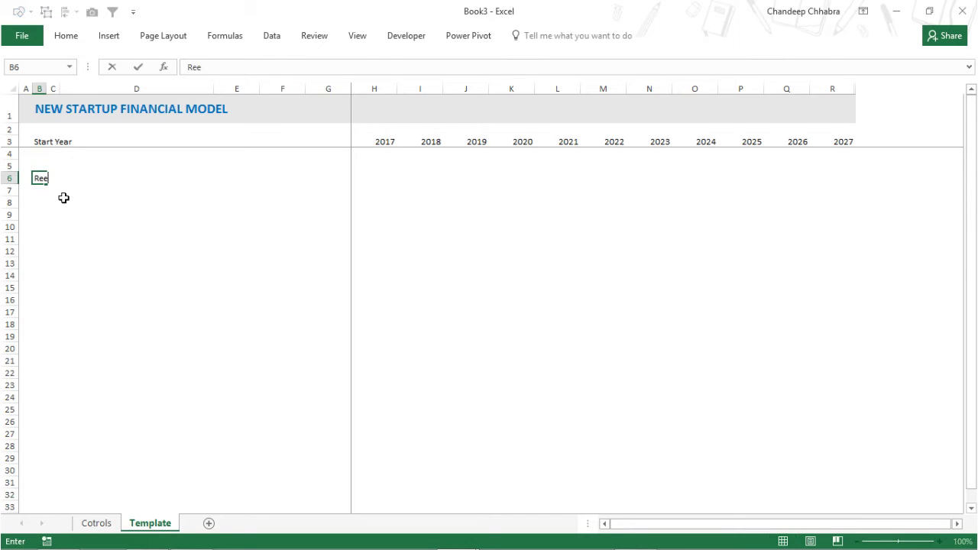
{"action": "key", "text": "Escape"}
{"action": "key", "text": "ctrl+Page_Up"}
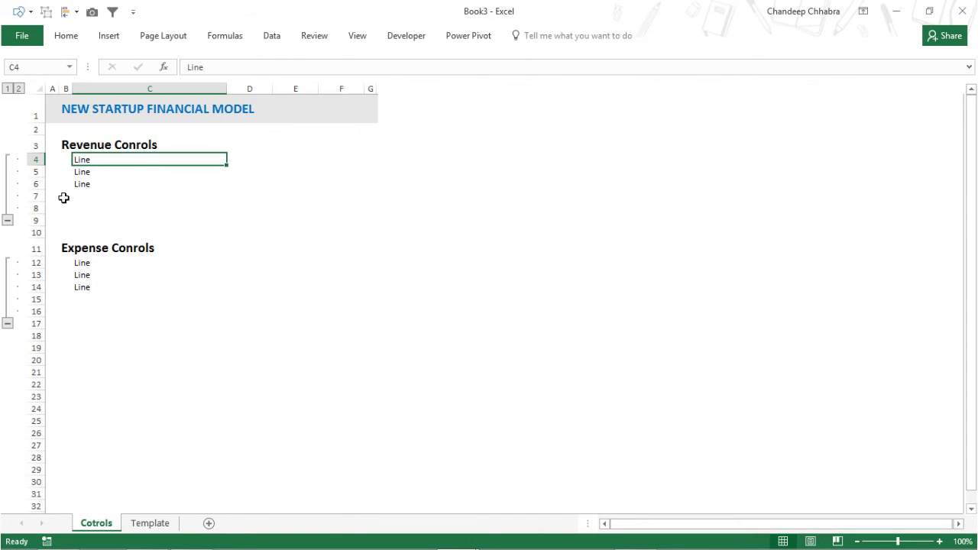
{"action": "key", "text": "ctrl+c"}
{"action": "key", "text": "ctrl+Page_Down"}
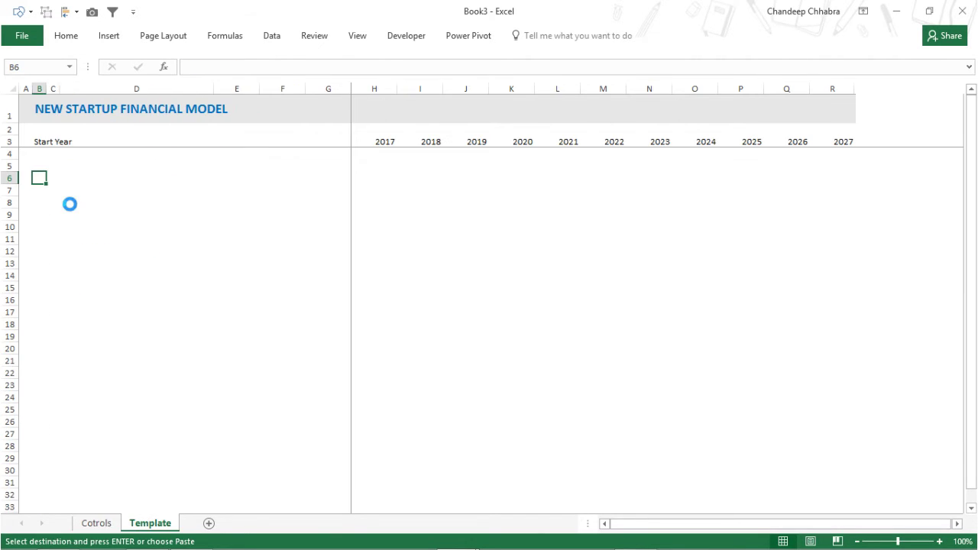
{"action": "key", "text": "ctrl+v"}
- Change the copied heading in B6 to "Revenue Calculations"
{"action": "key", "text": "F2"}
{"action": "key", "text": "BackSpace"}
{"action": "key", "text": "BackSpace"}
{"action": "key", "text": "BackSpace"}
{"action": "key", "text": "BackSpace"}
{"action": "key", "text": "BackSpace"}
{"action": "key", "text": "BackSpace"}
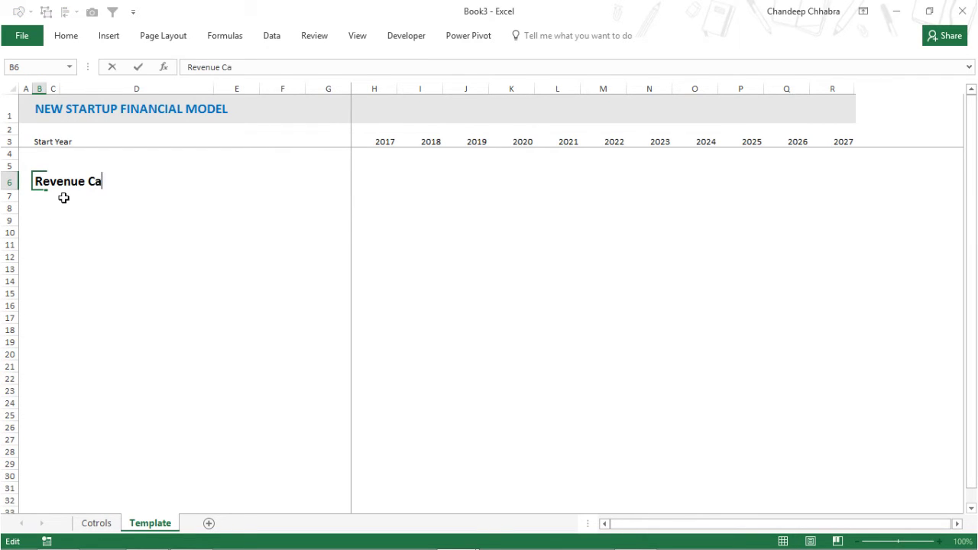
{"action": "type", "text": "alculations"}
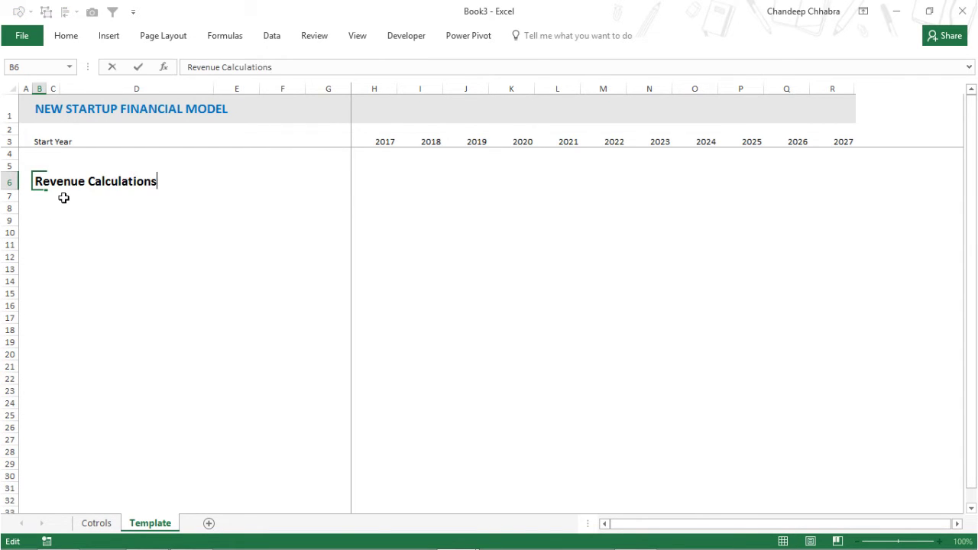
{"action": "key", "text": "Return"}
- Enter the placeholder "Line" in cells C8, C9 and C10 below the Revenue Calculations heading
{"action": "key", "text": "Down"}
{"action": "key", "text": "Right"}
{"action": "type", "text": "Lu"}
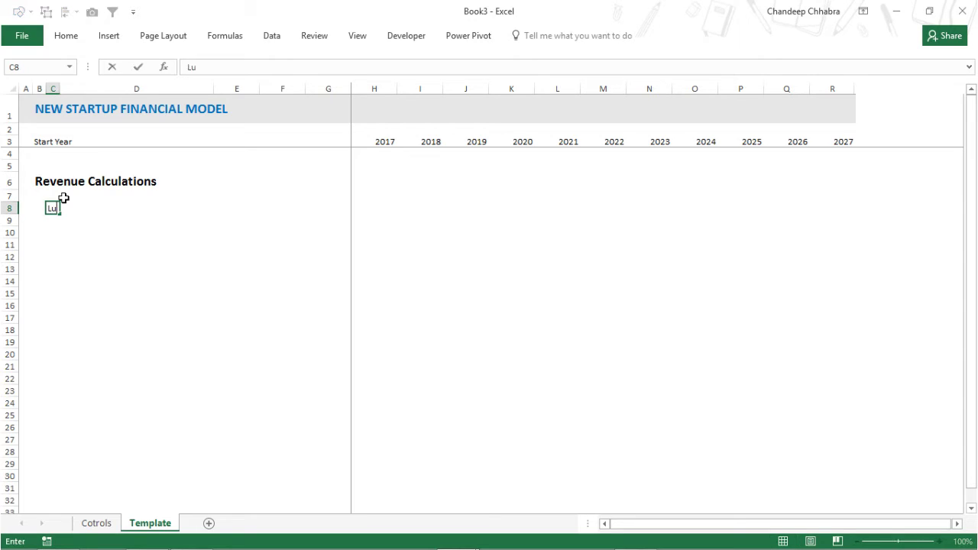
{"action": "type", "text": "ne"}
{"action": "key", "text": "Return"}
{"action": "type", "text": "Line"}
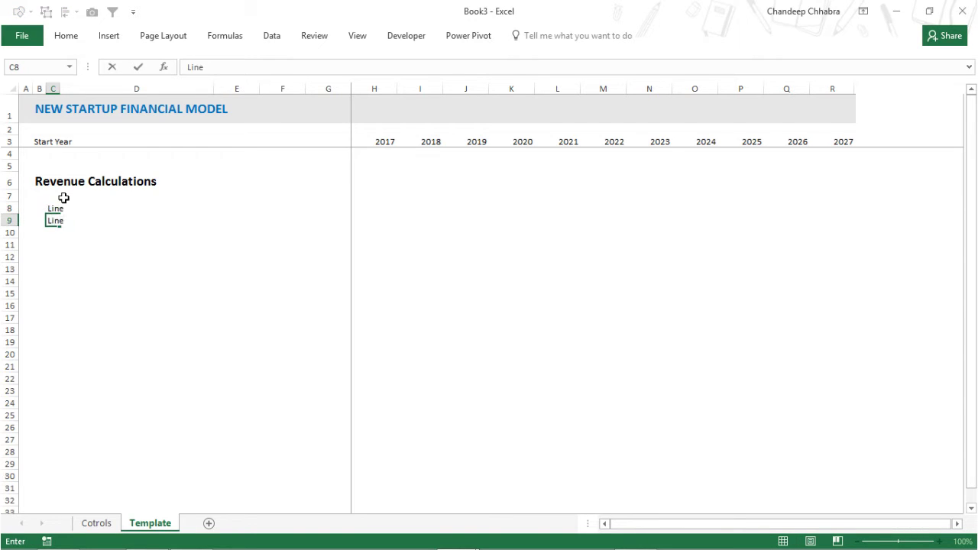
{"action": "key", "text": "Return"}
{"action": "type", "text": "Line"}
{"action": "key", "text": "Return"}
- Group rows 7 to 10 under the Revenue Calculations heading, and test the group by collapsing it
{"action": "key", "text": "Up"}
{"action": "key", "text": "Up"}
{"action": "key", "text": "Up"}
{"action": "key", "text": "Up"}
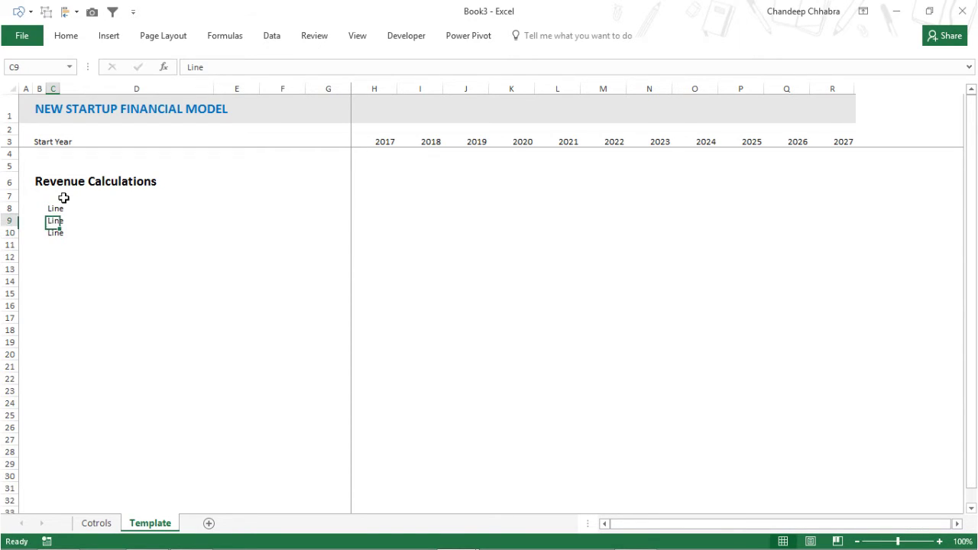
{"action": "key", "text": "shift+Down"}
{"action": "key", "text": "shift+Down"}
{"action": "key", "text": "shift+Down"}
{"action": "key", "text": "alt+a"}
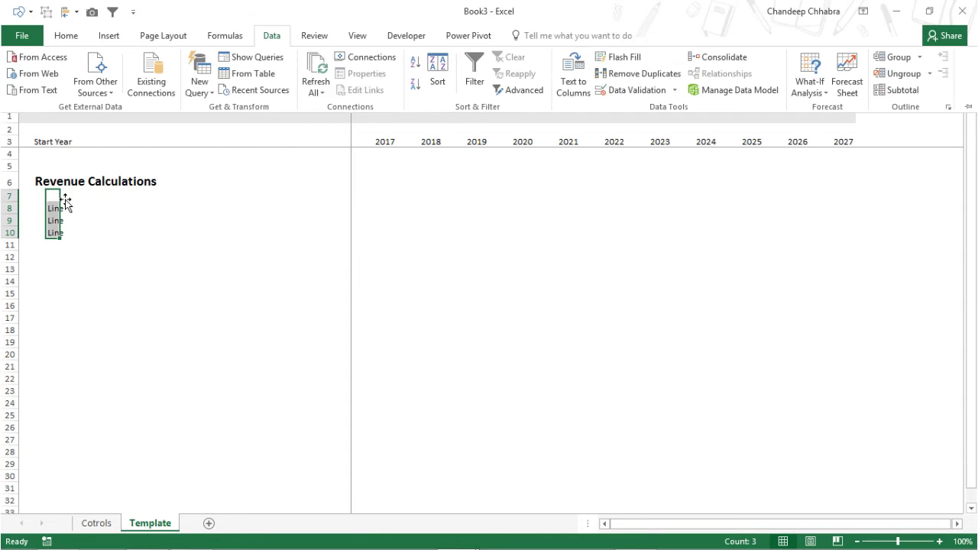
{"action": "key", "text": "g"}
{"action": "key", "text": "g"}
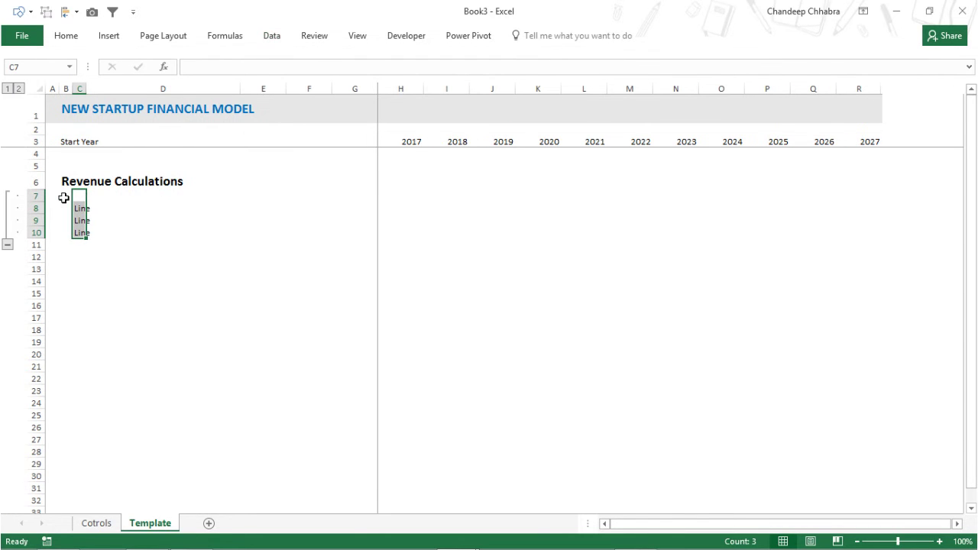
{"action": "left_click", "coordinate": [8, 244]}
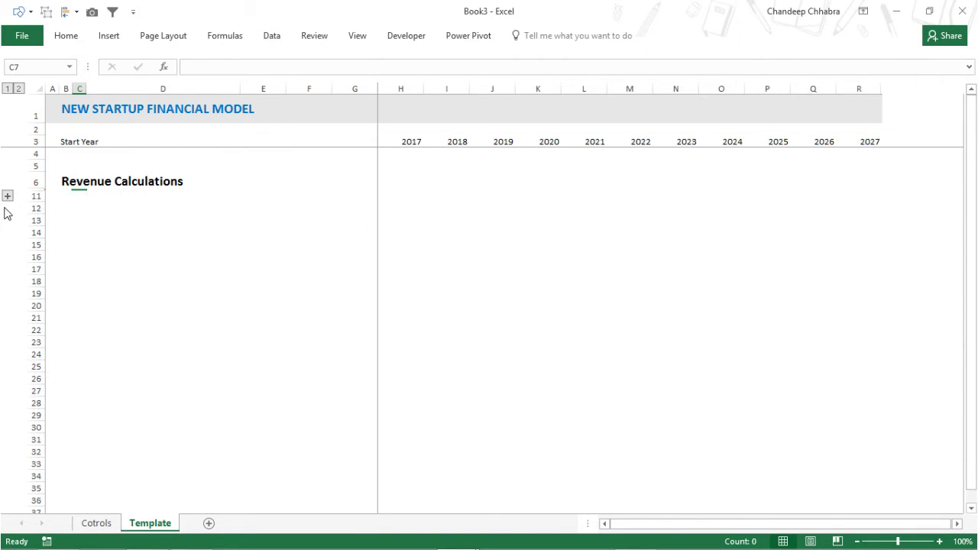
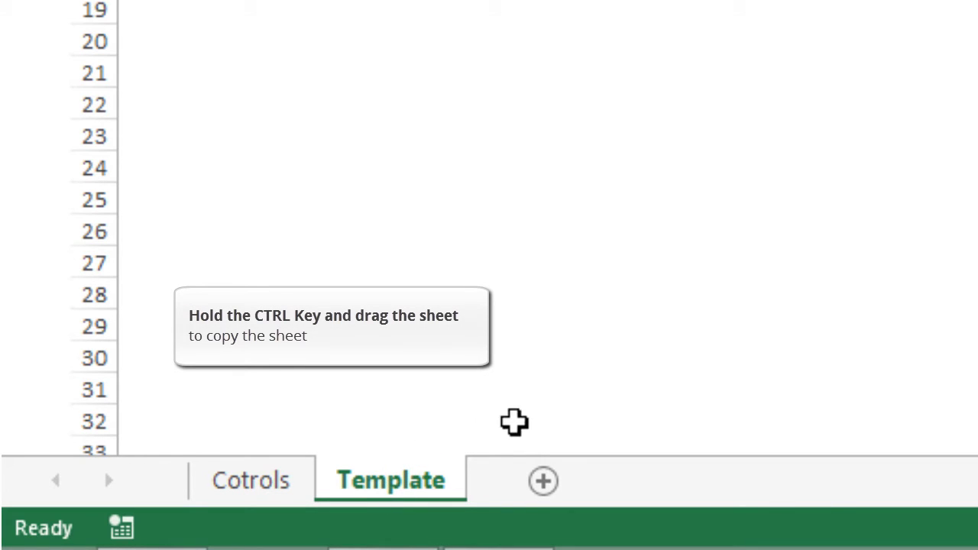
- Duplicate the Template sheet after the original and rename the copy "Revenue"
{"action": "left_click_drag", "start_coordinate": [412, 489], "coordinate": [526, 452]}
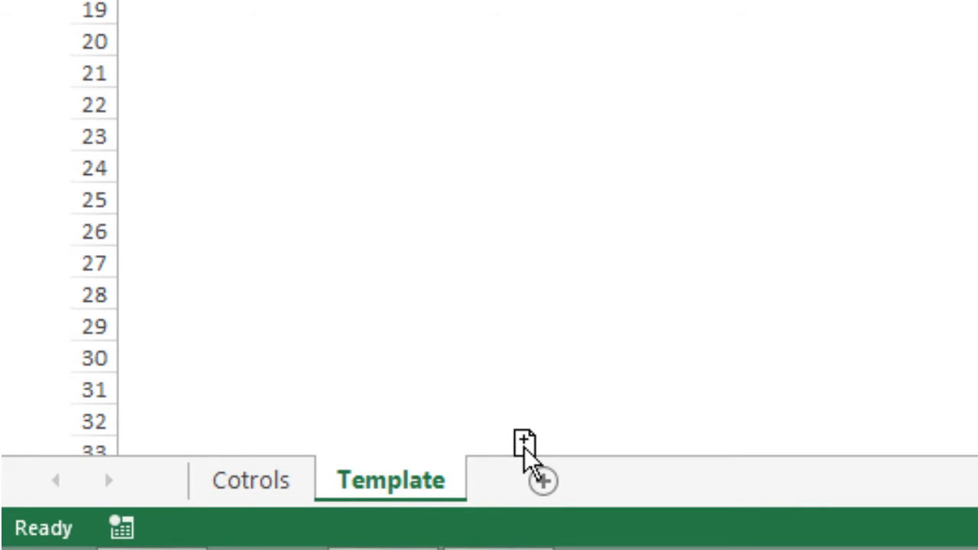
{"action": "left_click_drag", "start_coordinate": [524, 449], "coordinate": [528, 458]}
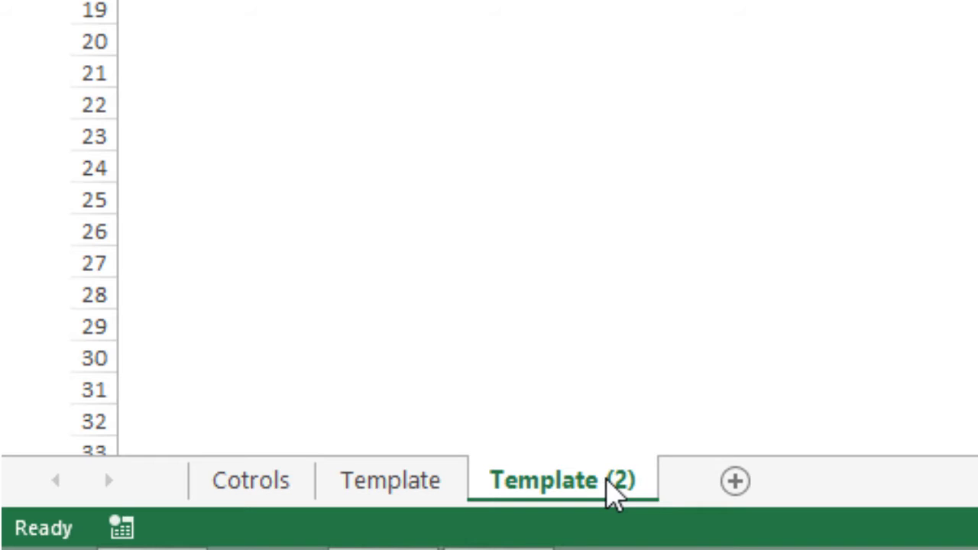
{"action": "double_click", "coordinate": [608, 483]}
{"action": "type", "text": "Revenu"}
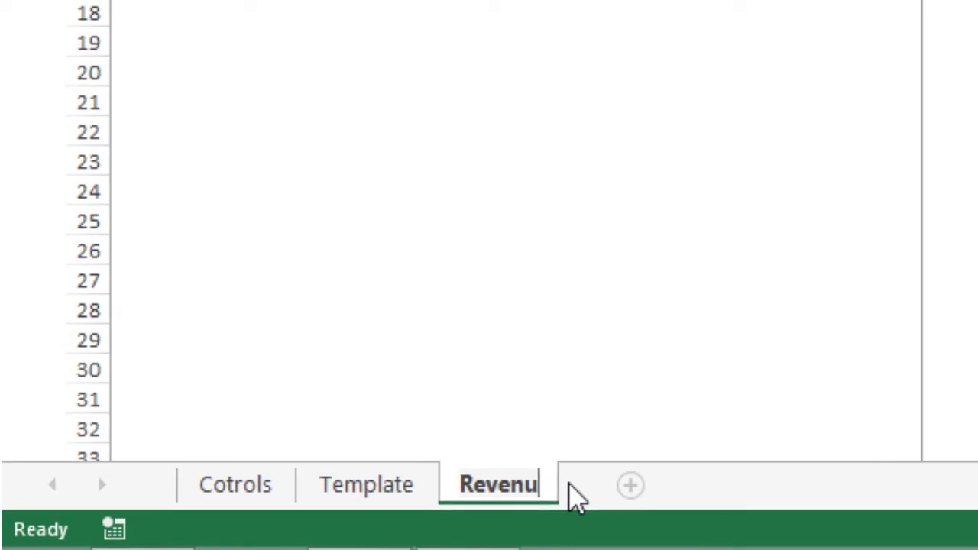
{"action": "type", "text": "e"}
{"action": "key", "text": "Return"}
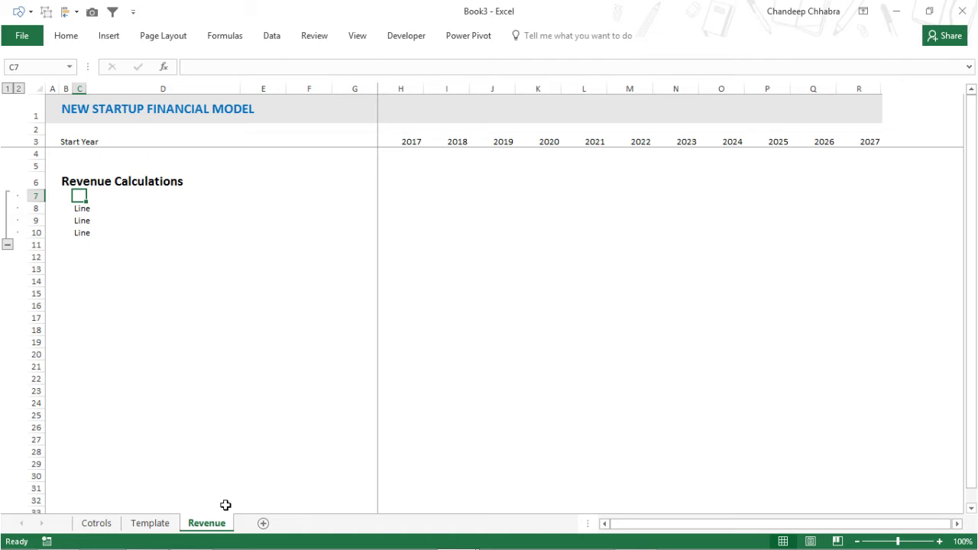
- Switch to the NDRP - Financial Model Part 4 Completed workbook and examine the Revenue Sharing formula in H14 of Exp & Calc
{"action": "key", "text": "alt+Tab"}
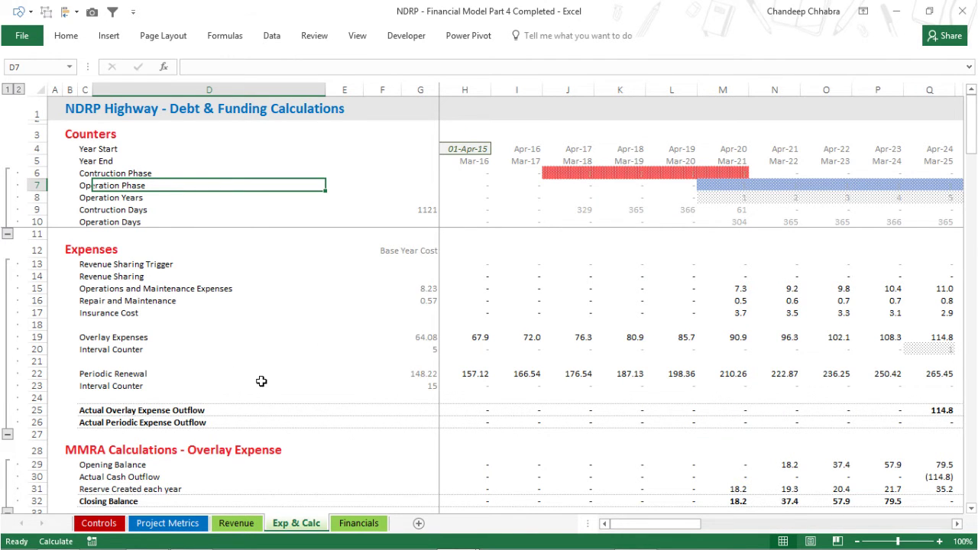
{"action": "key", "text": "Down"}
{"action": "key", "text": "Down"}
{"action": "key", "text": "Down"}
{"action": "key", "text": "Down"}
{"action": "key", "text": "Down"}
{"action": "key", "text": "Down"}
{"action": "key", "text": "Down"}
{"action": "key", "text": "Right"}
{"action": "key", "text": "Right"}
{"action": "key", "text": "Right"}
{"action": "key", "text": "Right"}
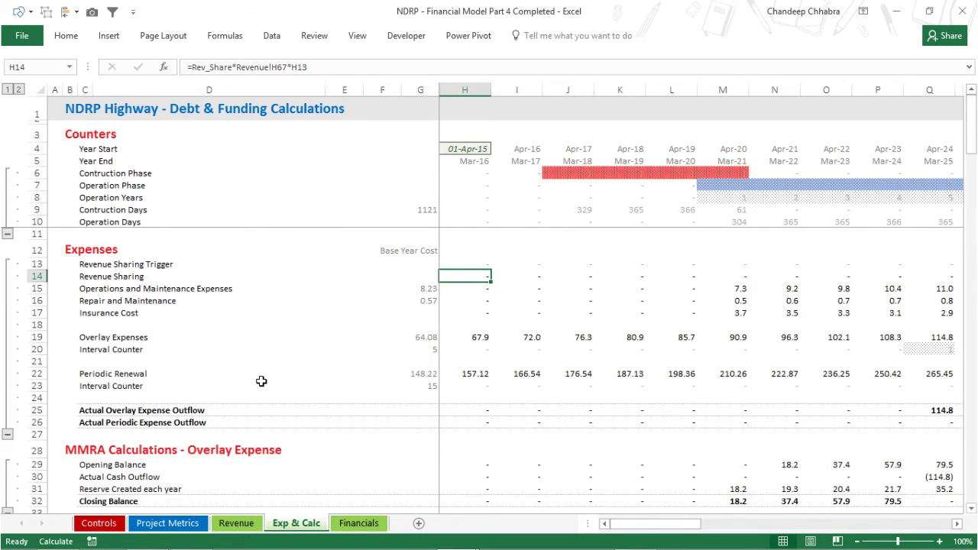
- Examine the Common Controls inputs in column E of the Controls sheet, down to Minimum Cash Required
{"action": "key", "text": "ctrl+Page_Up"}
{"action": "key", "text": "ctrl+Page_Up"}
{"action": "key", "text": "ctrl+Page_Up"}
{"action": "key", "text": "Up"}
{"action": "key", "text": "Up"}
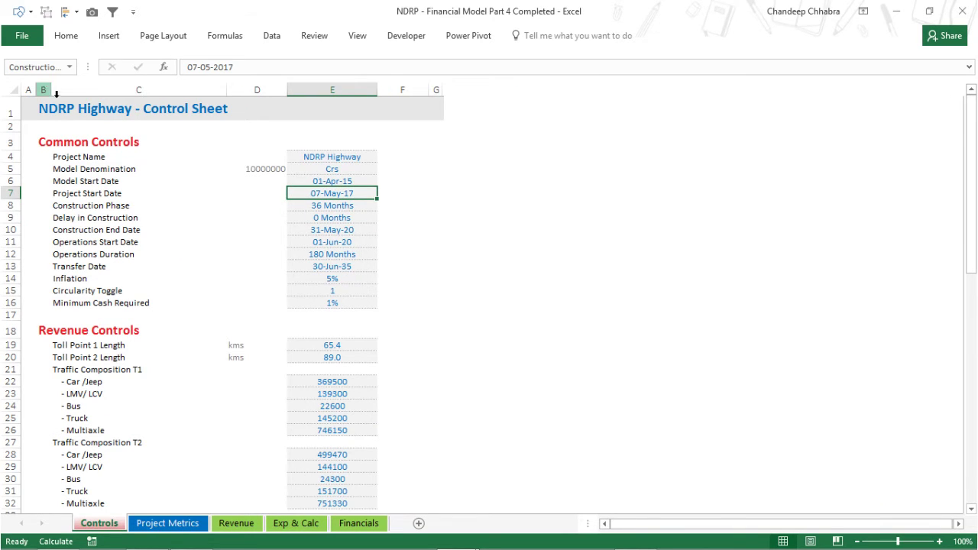
{"action": "key", "text": "Down"}
{"action": "key", "text": "Down"}
{"action": "key", "text": "Down"}
{"action": "key", "text": "Down"}
{"action": "key", "text": "Down"}
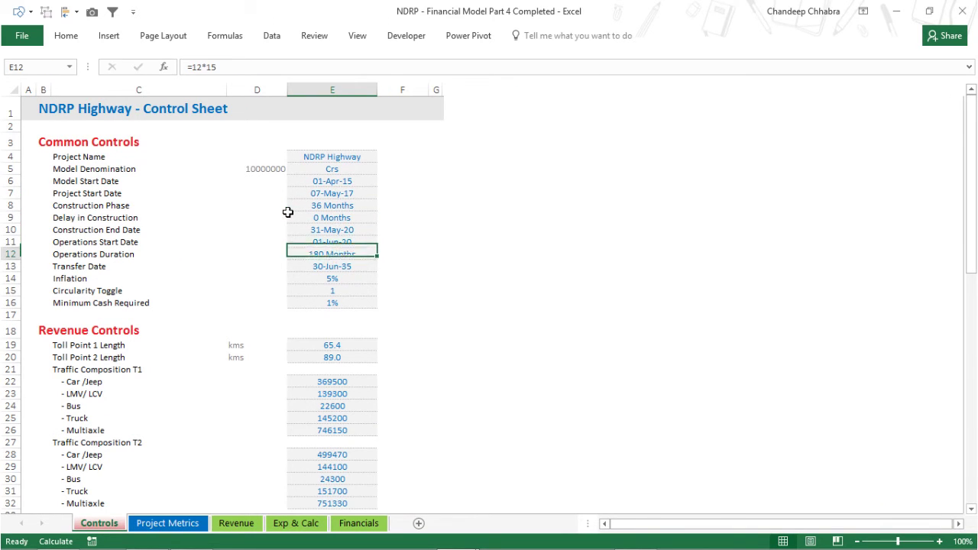
{"action": "key", "text": "Down"}
{"action": "key", "text": "Down"}
{"action": "key", "text": "Down"}
{"action": "key", "text": "Down"}
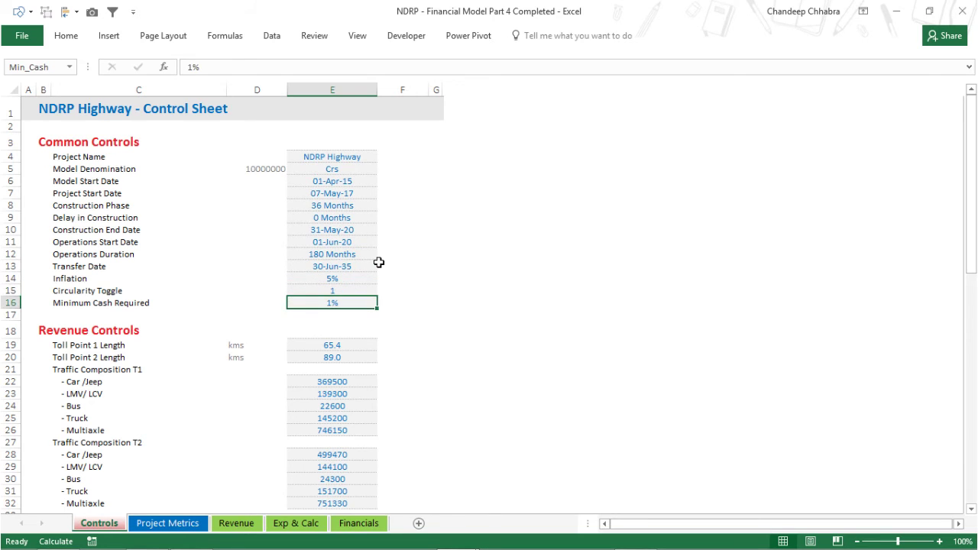
- Return to the Exp & Calc sheet and examine the named ranges in the Revenue Sharing Trigger formula in H13
{"action": "key", "text": "ctrl+Page_Down"}
{"action": "key", "text": "ctrl+Page_Down"}
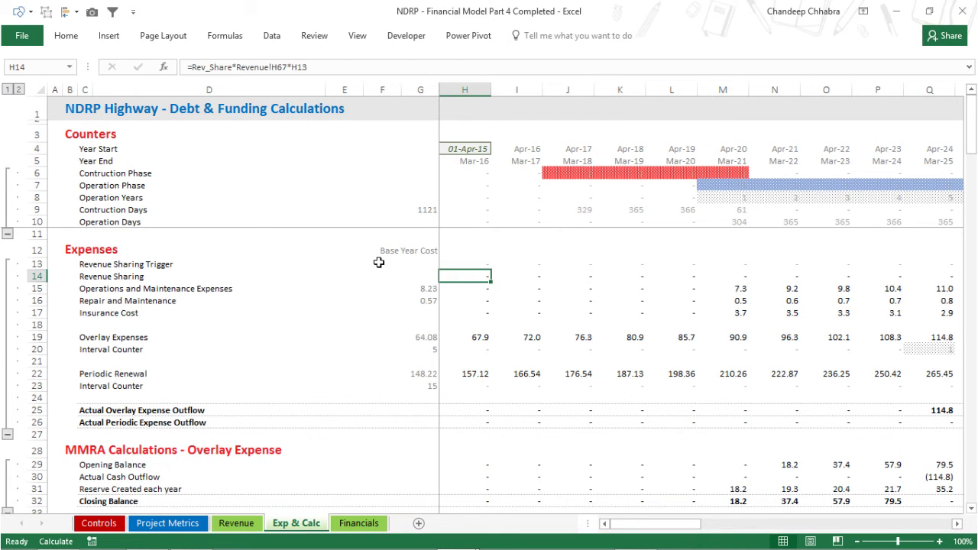
{"action": "key", "text": "Up"}
{"action": "key", "text": "Up"}
{"action": "key", "text": "Down"}
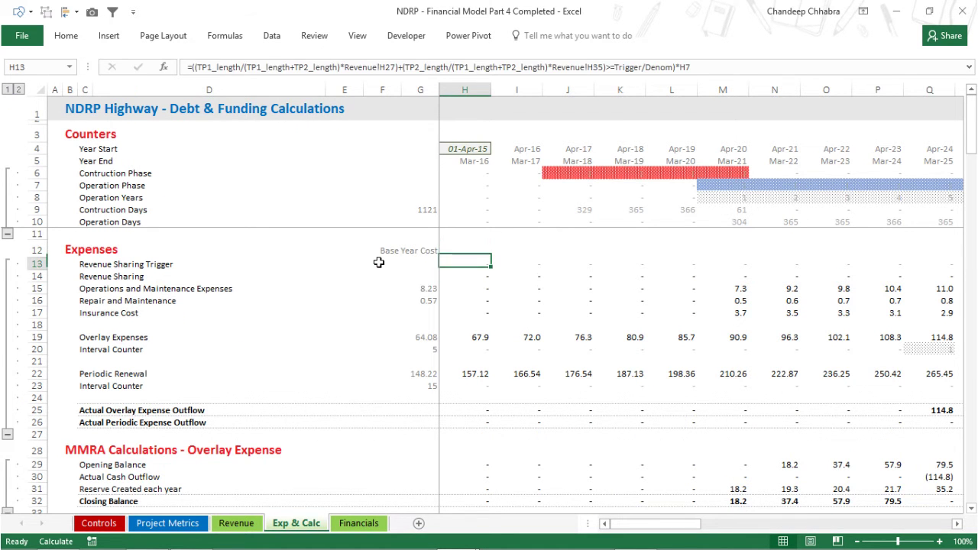
- Try autocompleting the named range Rev_Share in a formula in H16 of the Financials sheet, and discard the entry
{"action": "key", "text": "ctrl+Page_Down"}
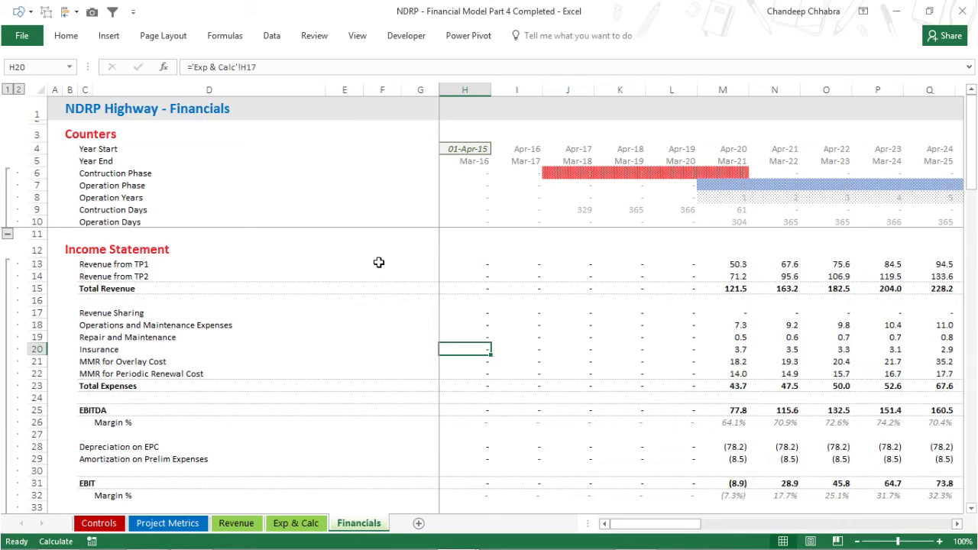
{"action": "key", "text": "Down"}
{"action": "key", "text": "Up"}
{"action": "type", "text": "=r"}
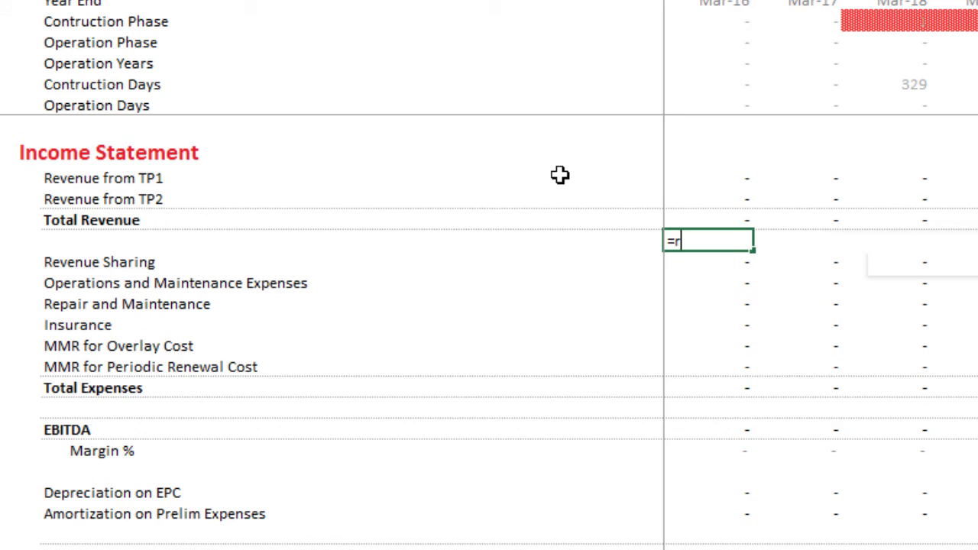
{"action": "type", "text": "e"}
{"action": "key", "text": "Down"}
{"action": "key", "text": "Down"}
{"action": "key", "text": "Down"}
{"action": "key", "text": "Down"}
{"action": "key", "text": "Down"}
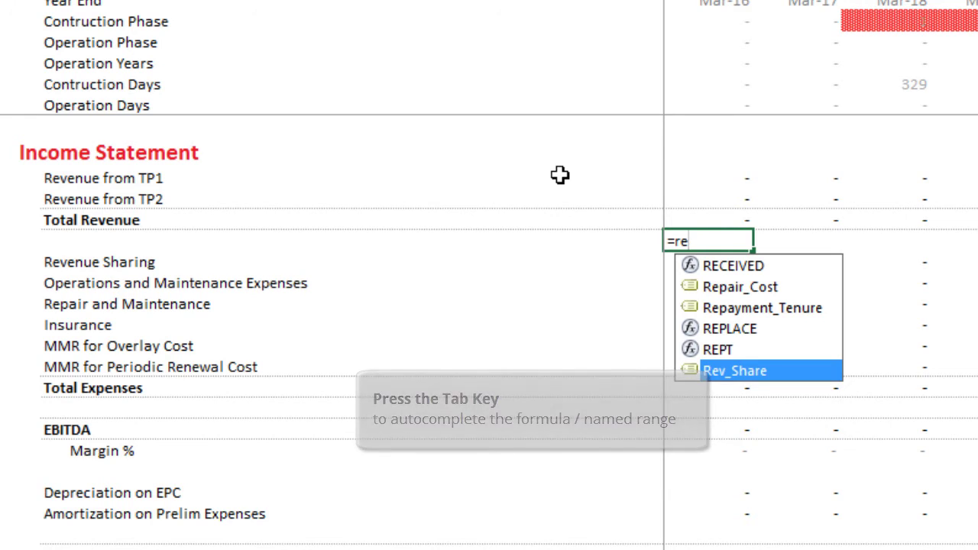
{"action": "key", "text": "Tab"}
{"action": "key", "text": "Escape"}
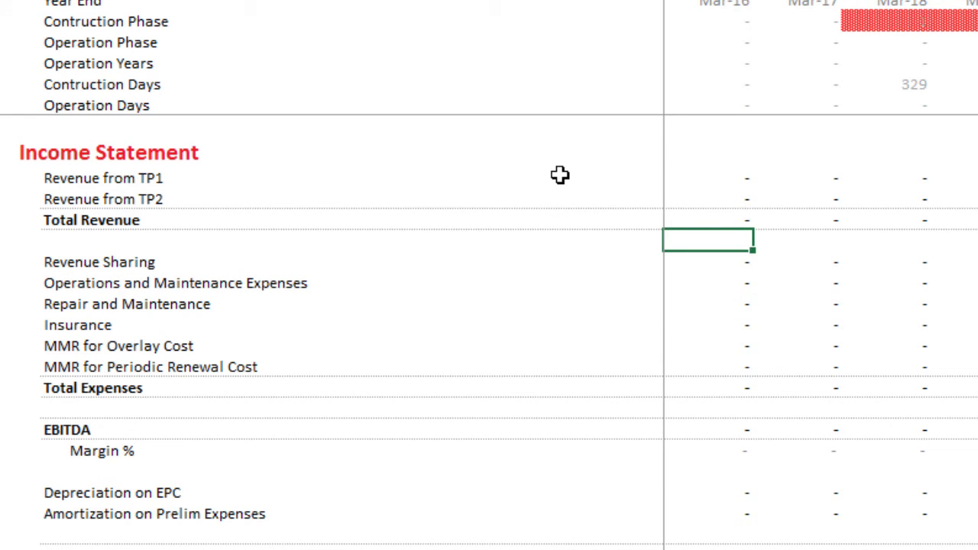
- Try autocompleting the INDEX function in a formula in H16 of the Financials sheet, and discard the entry
{"action": "type", "text": "=in"}
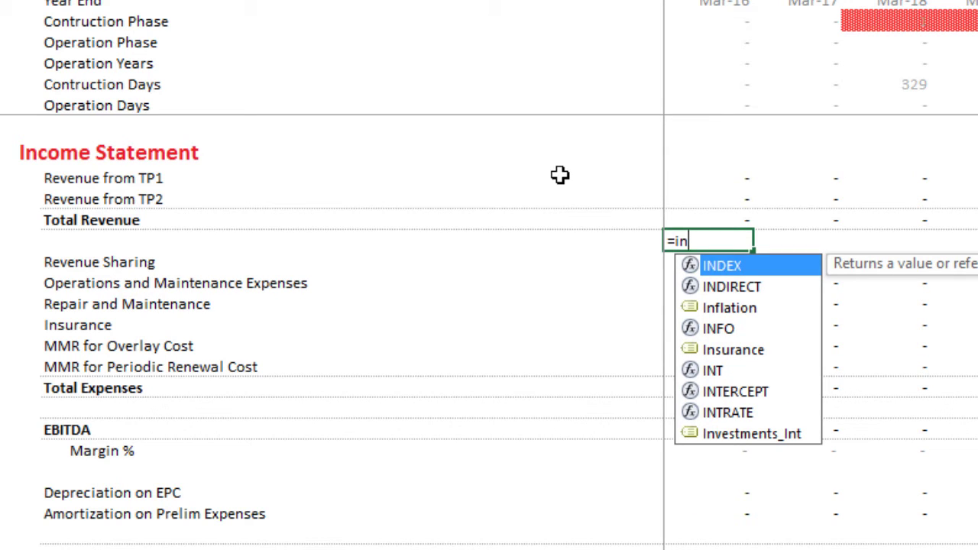
{"action": "key", "text": "Tab"}
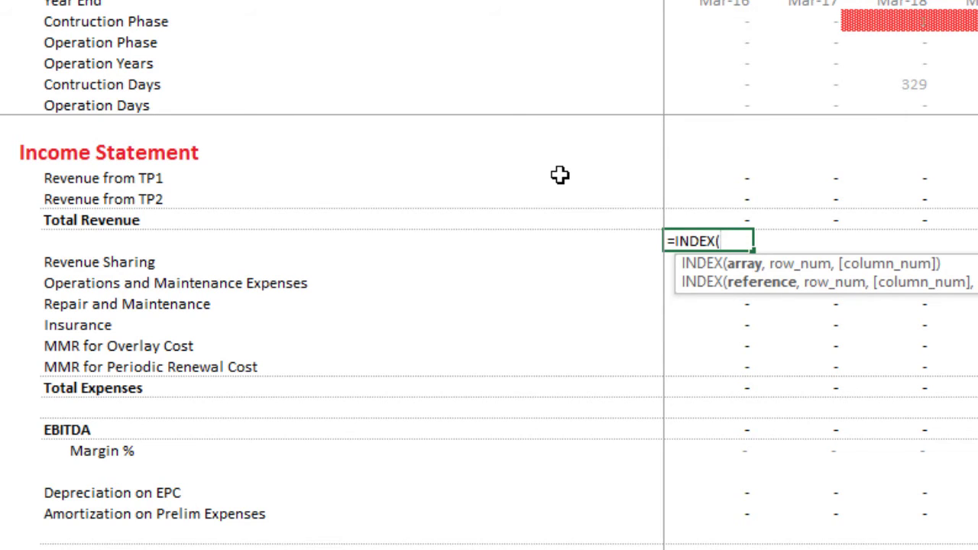
{"action": "key", "text": "Escape"}
{"action": "key", "text": "Up"}
{"action": "key", "text": "Up"}
{"action": "key", "text": "Down"}
{"action": "key", "text": "Up"}
{"action": "key", "text": "Up"}
{"action": "key", "text": "Down"}
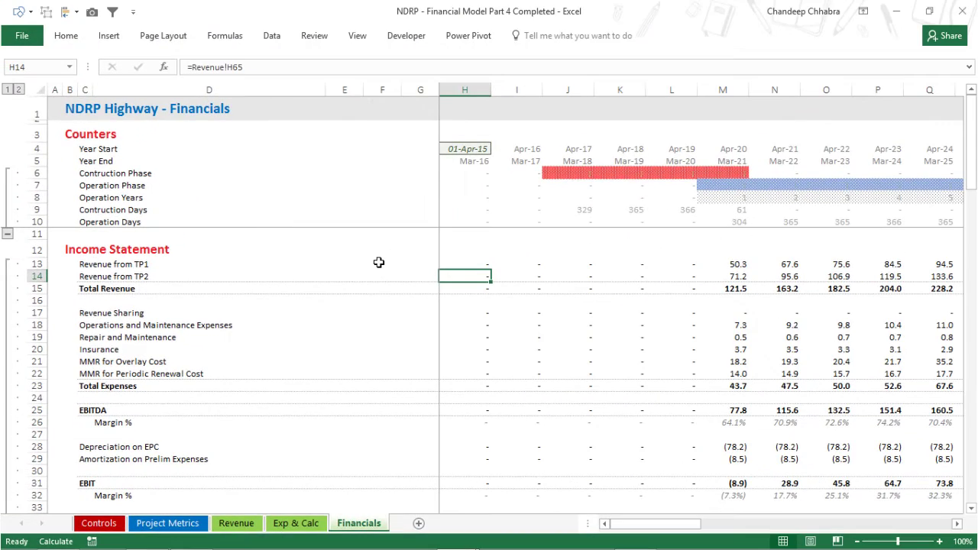
{"action": "key", "text": "Down"}
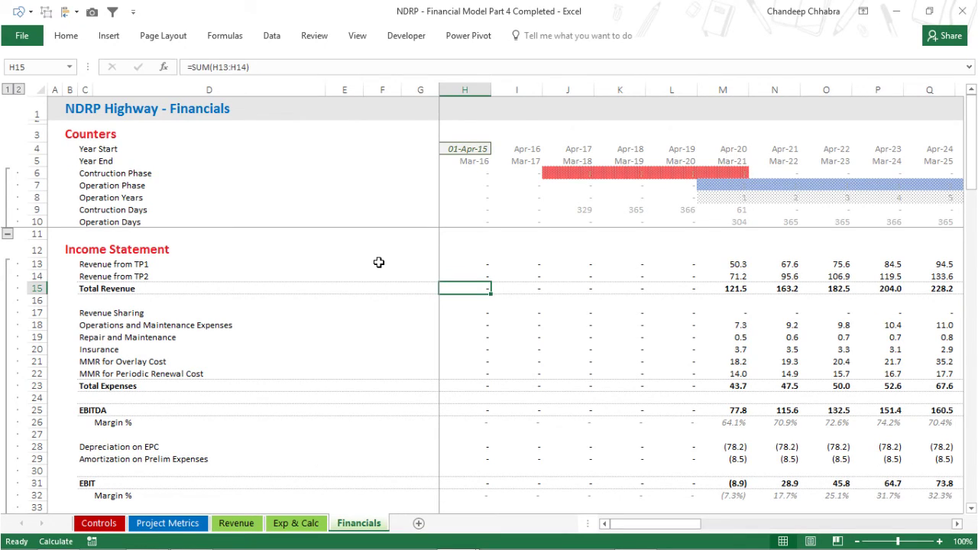
- Try inserting one row above Total Revenue in the Income Statement, and undo the insertion
{"action": "key", "text": "Left"}
{"action": "key", "text": "Left"}
{"action": "key", "text": "Left"}
{"action": "key", "text": "Left"}
{"action": "key", "text": "Left"}
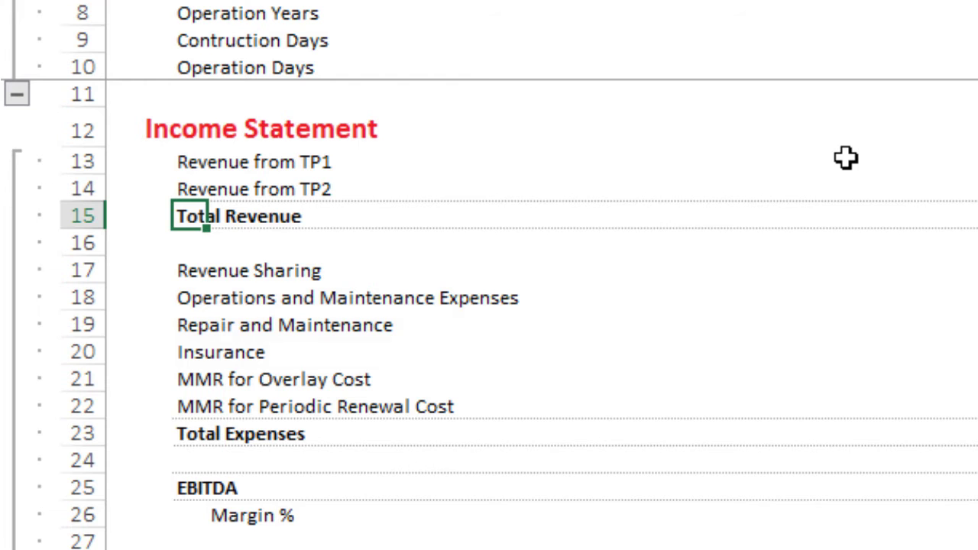
{"action": "key", "text": "alt+i"}
{"action": "key", "text": "r"}
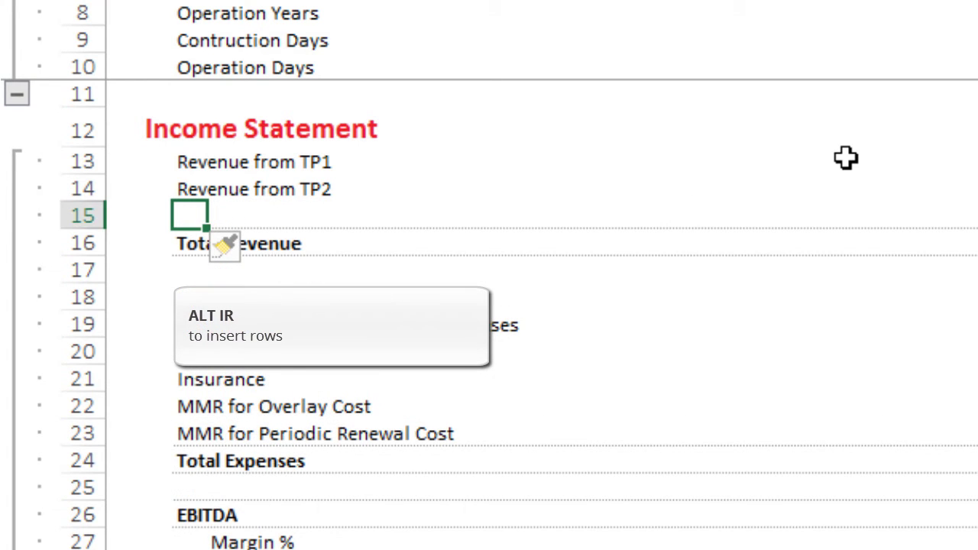
{"action": "key", "text": "ctrl+z"}
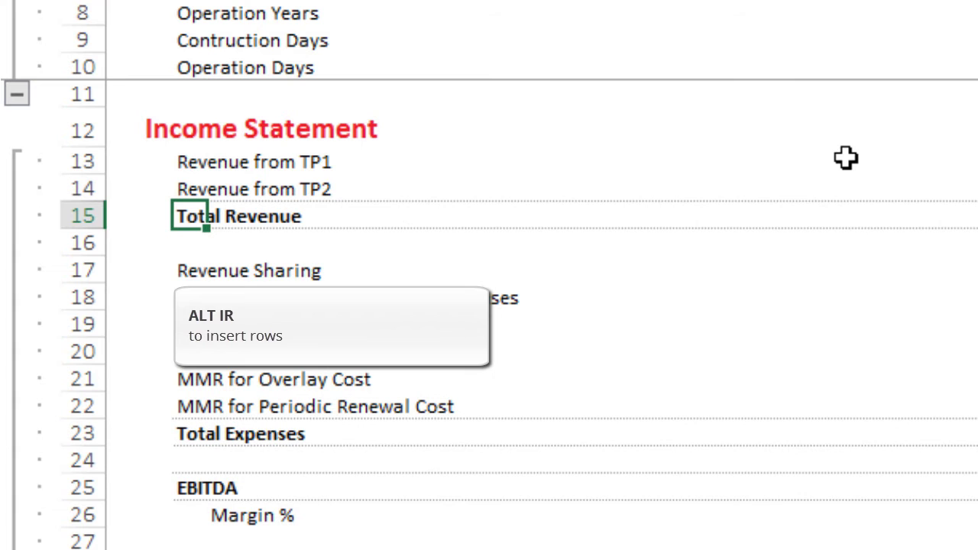
- Insert three rows above Total Revenue in the Income Statement
{"action": "key", "text": "shift+Down"}
{"action": "key", "text": "shift+Down"}
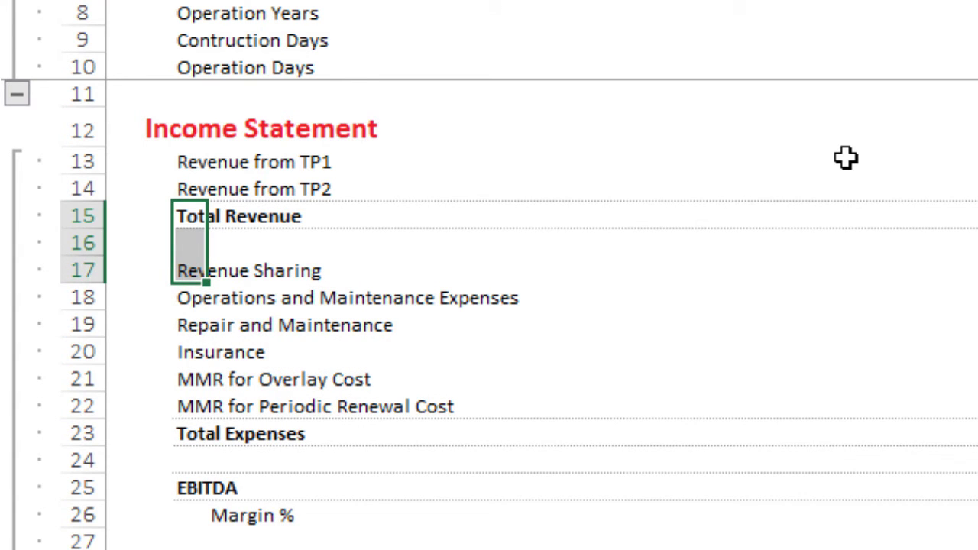
{"action": "key", "text": "alt+i"}
{"action": "key", "text": "r"}
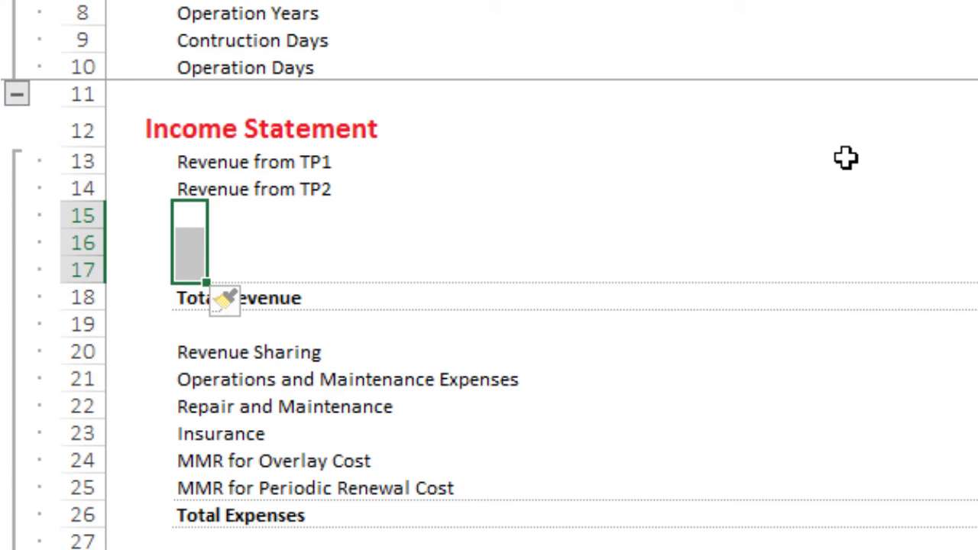
- Delete the three blank rows 15 to 17 above Total Revenue
{"action": "key", "text": "Up"}
{"action": "key", "text": "Down"}
{"action": "key", "text": "Right"}
{"action": "key", "text": "Right"}
{"action": "key", "text": "Right"}
{"action": "key", "text": "Right"}
{"action": "key", "text": "Right"}
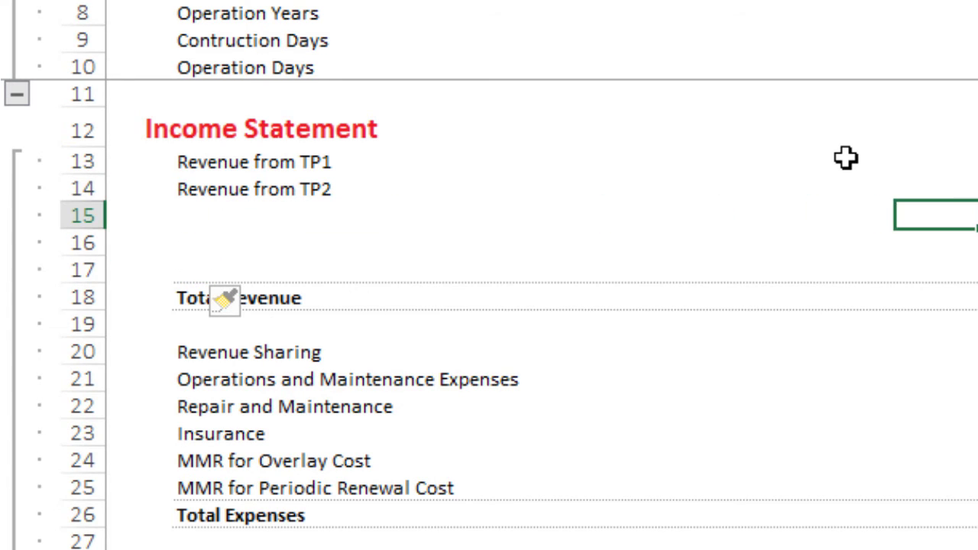
{"action": "key", "text": "shift+space"}
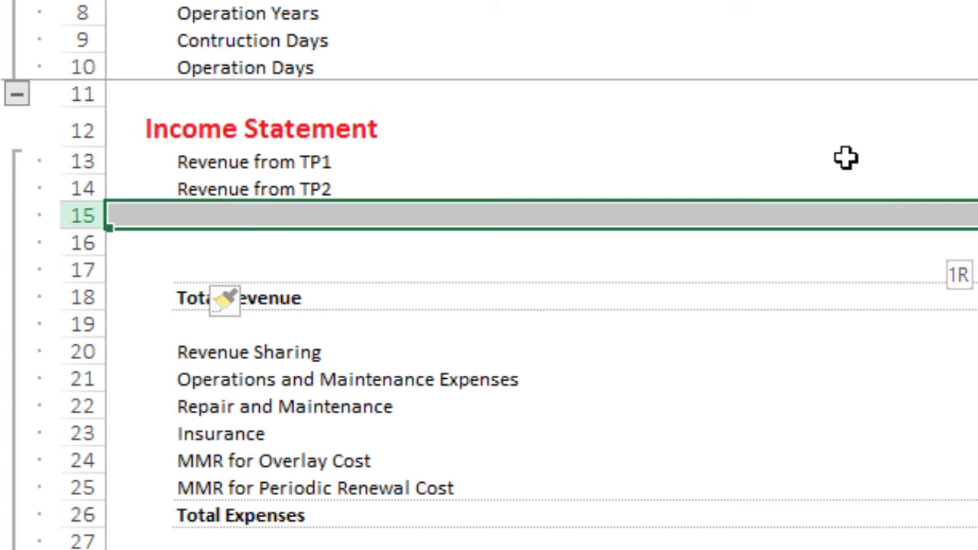
{"action": "key", "text": "shift+Down"}
{"action": "key", "text": "shift+Down"}
{"action": "key", "text": "ctrl+minus"}
{"action": "key", "text": "Down"}
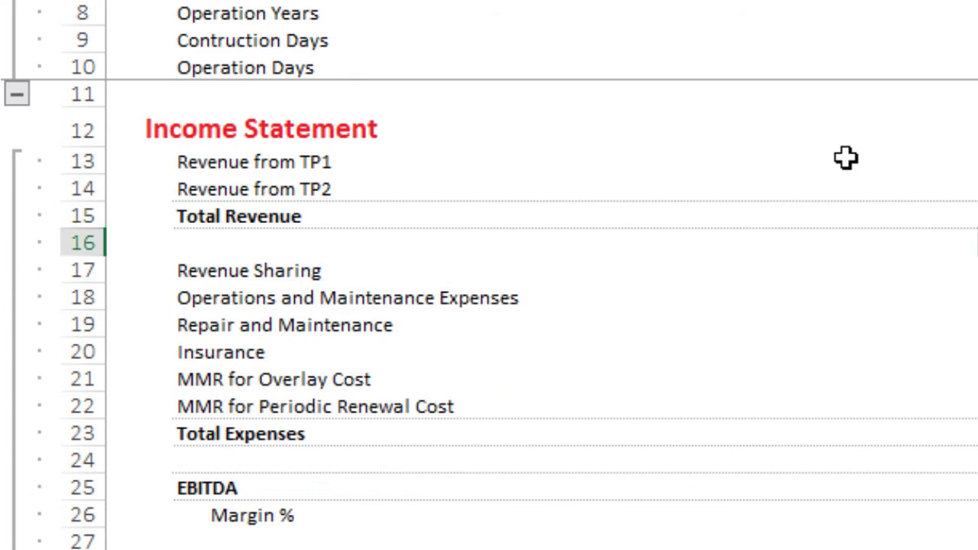
{"action": "key", "text": "Up"}
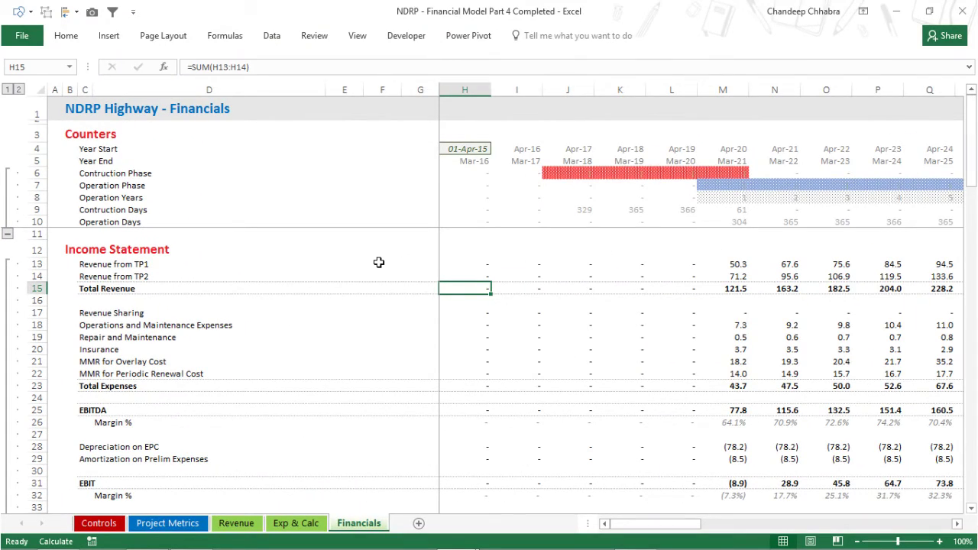
- Undo the last row deletion and delete rows 15 to 17 again
{"action": "key", "text": "ctrl+z"}
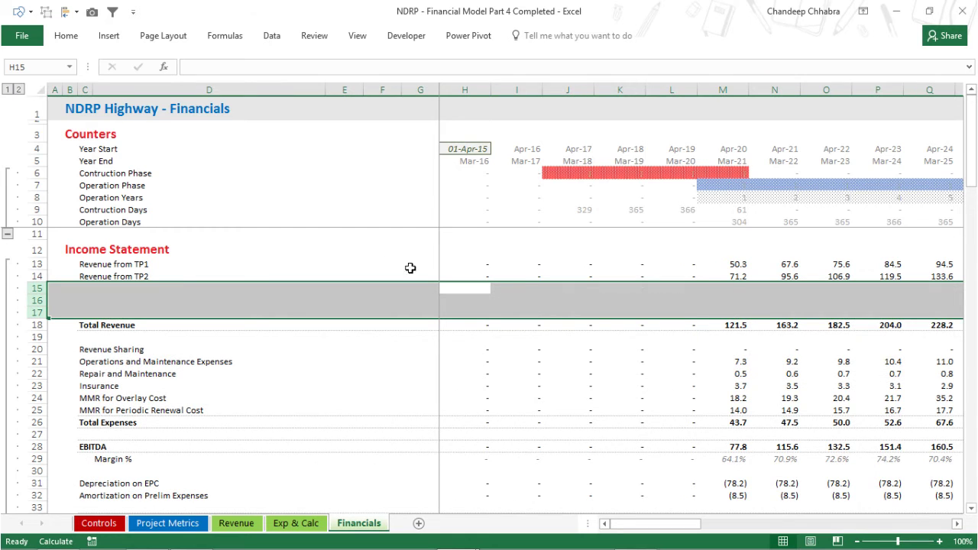
{"action": "left_click_drag", "start_coordinate": [494, 293], "coordinate": [495, 295]}
{"action": "key", "text": "shift+Down"}
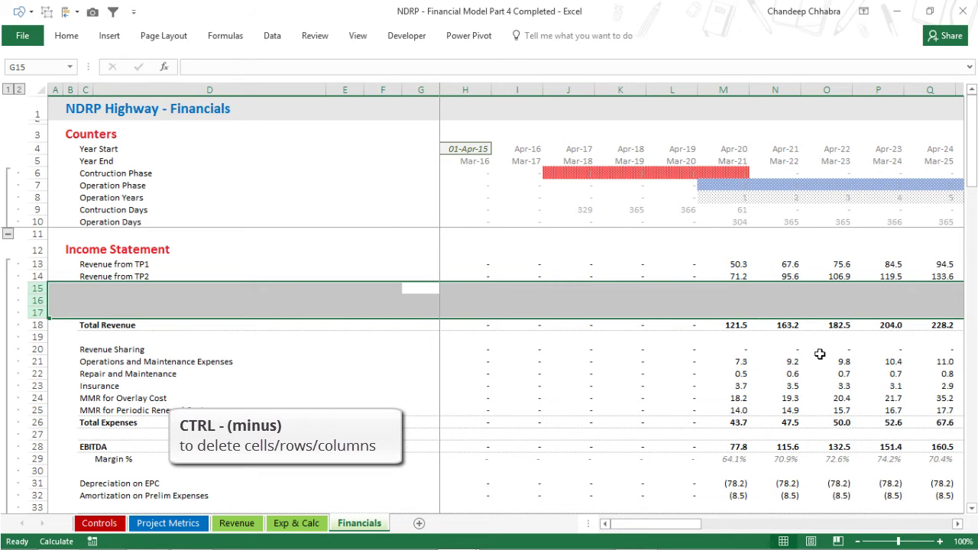
{"action": "key", "text": "ctrl+minus"}
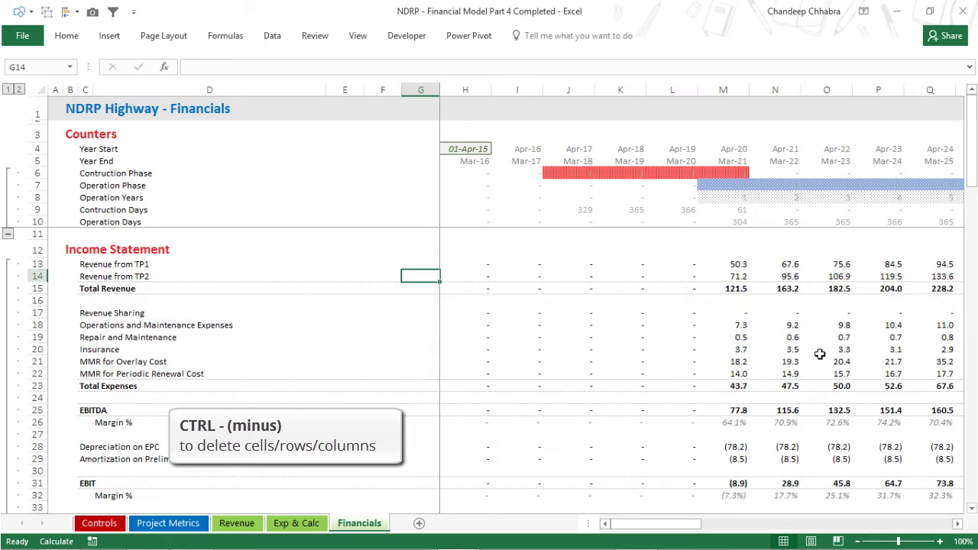
- Try AutoSum in the Total Revenue cell H15, and discard the entry
{"action": "key", "text": "Right"}
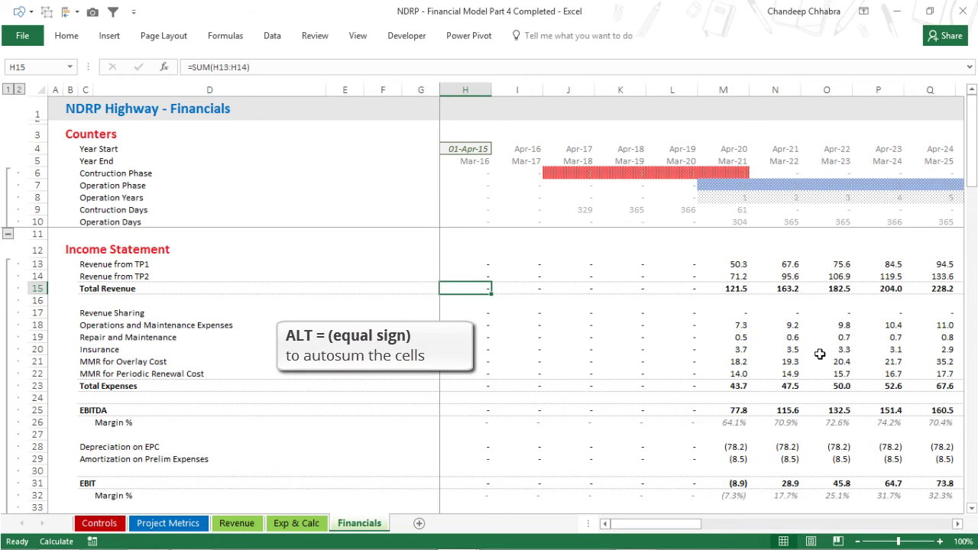
{"action": "key", "text": "alt+equal"}
{"action": "key", "text": "Escape"}
- Examine the Total Revenue row from H15 across to the last year column, and return to H15
{"action": "key", "text": "ctrl+shift+Right"}
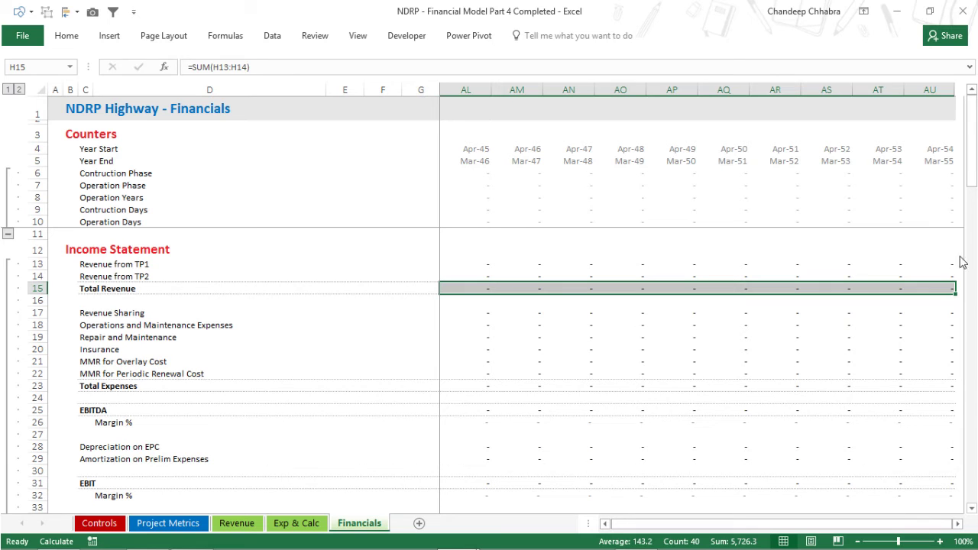
{"action": "key", "text": "Left"}
{"action": "key", "text": "Left"}
{"action": "key", "text": "Right"}
{"action": "key", "text": "Right"}
{"action": "key", "text": "Right"}
{"action": "key", "text": "Right"}
{"action": "key", "text": "Right"}
{"action": "key", "text": "Right"}
{"action": "key", "text": "Left"}
{"action": "key", "text": "Left"}
{"action": "key", "text": "Left"}
{"action": "key", "text": "Left"}
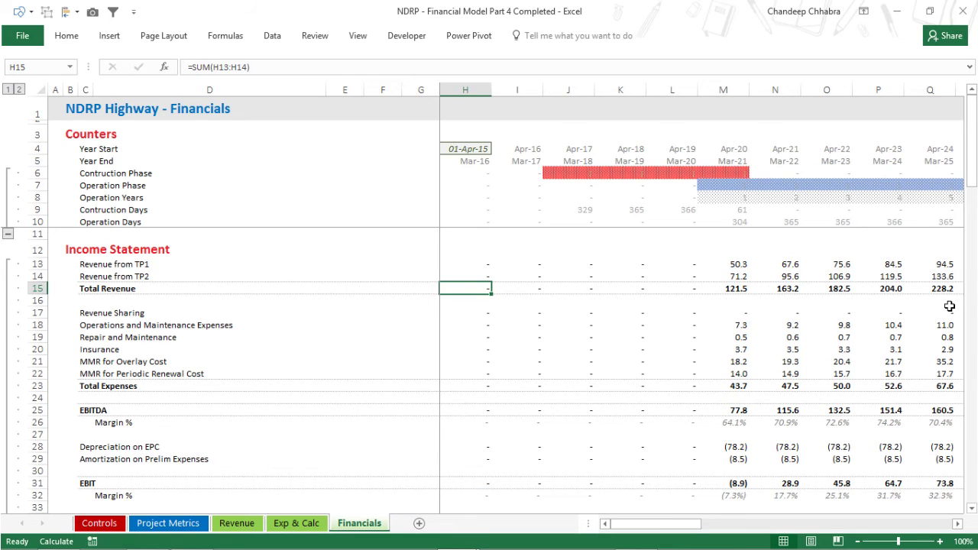
- Check the Revenue sheet in Book3, return to the NDRP workbook and examine the formulas in H13 and H14 of Exp & Calc
{"action": "key", "text": "alt+Tab"}
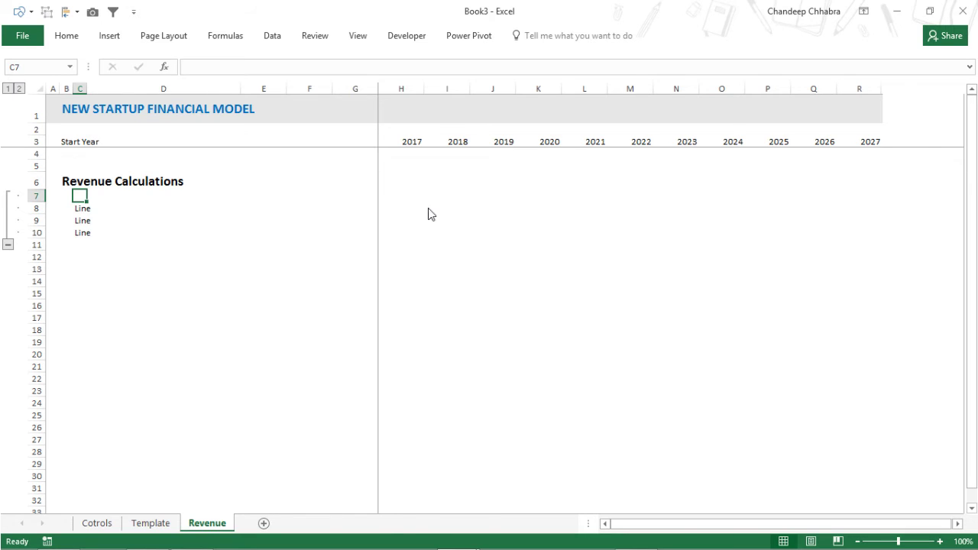
{"action": "key", "text": "alt+Tab"}
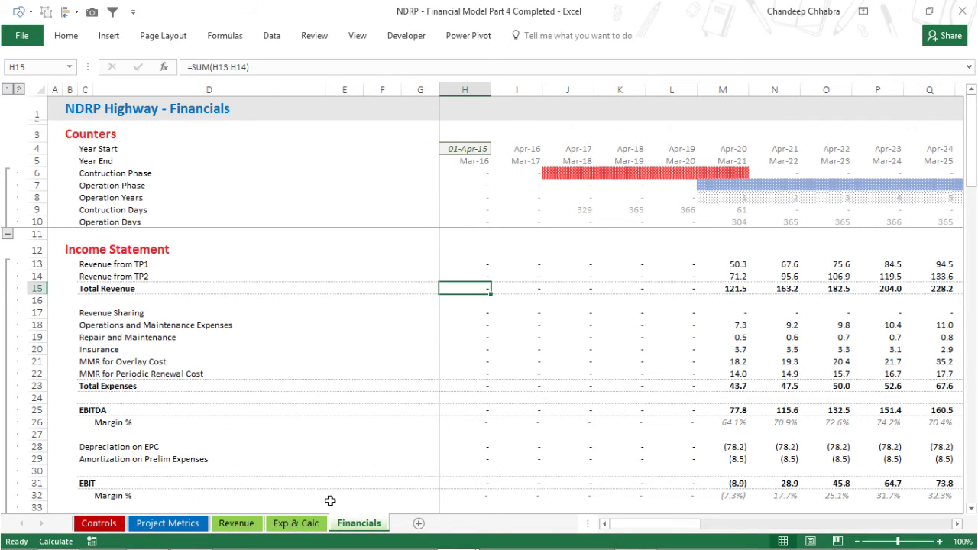
{"action": "left_click", "coordinate": [313, 524]}
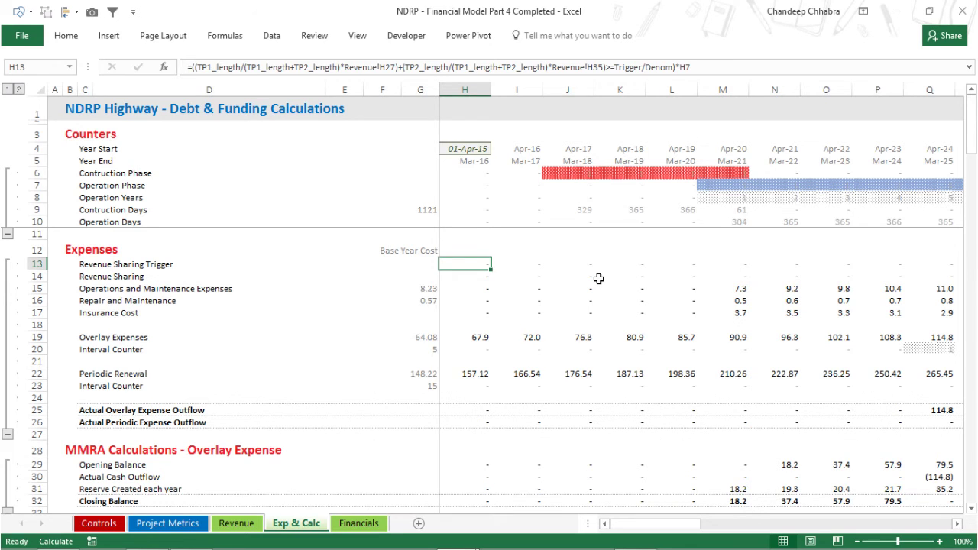
{"action": "key", "text": "F2"}
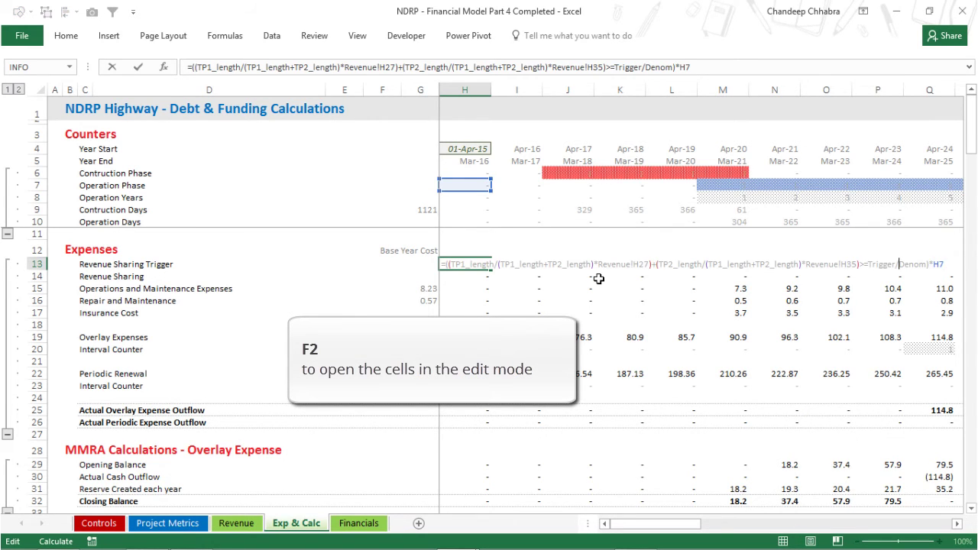
{"action": "key", "text": "Return"}
{"action": "key", "text": "F2"}
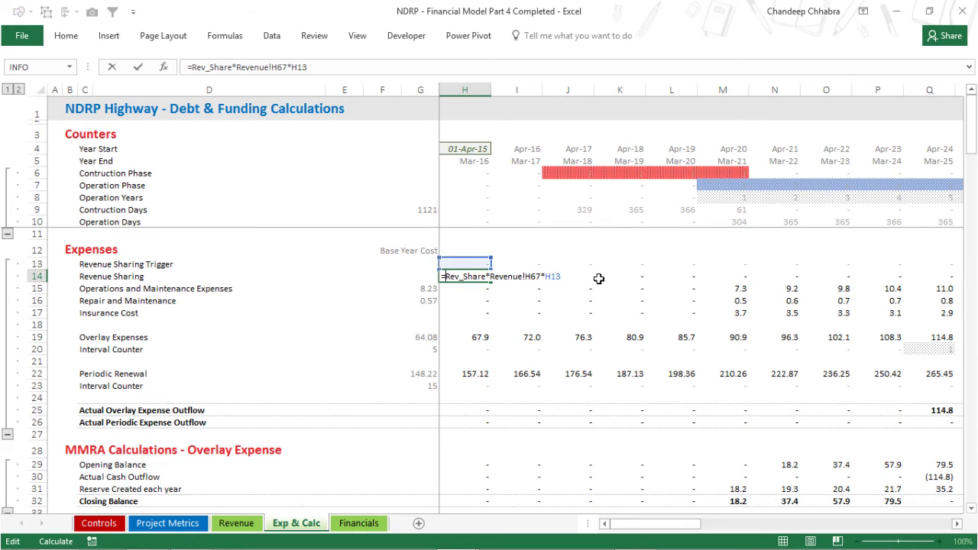
{"action": "key", "text": "Return"}
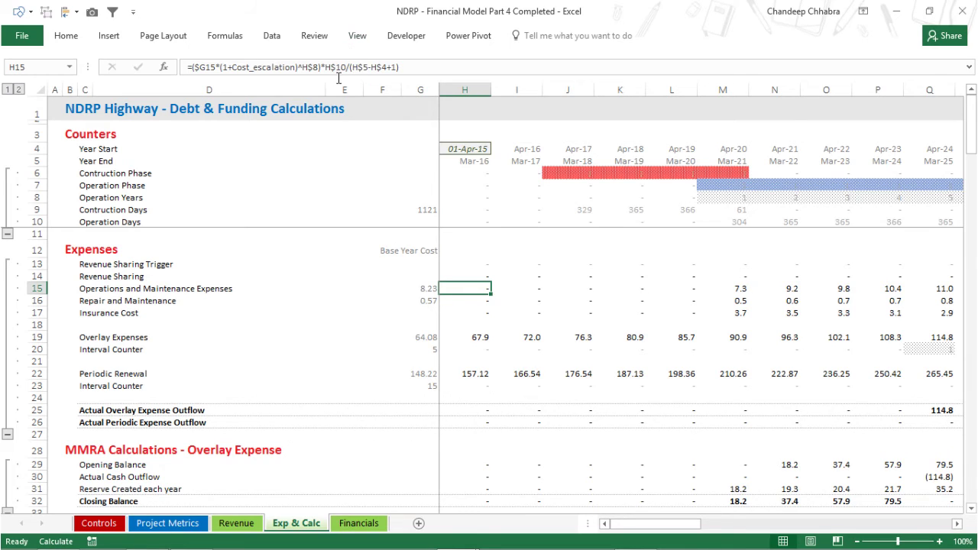
- Examine the cell references in the Operations and Maintenance Expenses formula in H15
{"action": "key", "text": "F2"}
{"action": "key", "text": "Escape"}
{"action": "key", "text": "F2"}
{"action": "key", "text": "Escape"}
{"action": "key", "text": "F2"}
{"action": "key", "text": "Escape"}
{"action": "key", "text": "F2"}
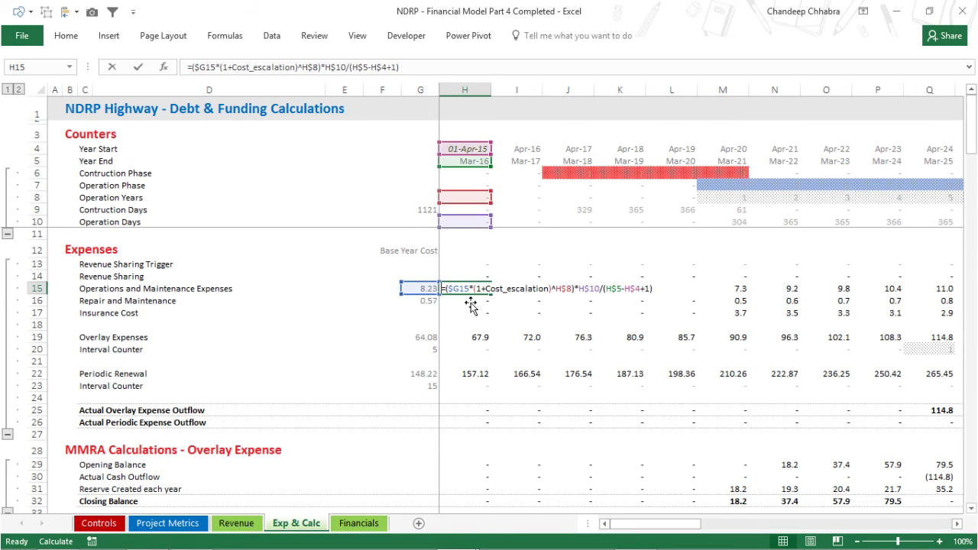
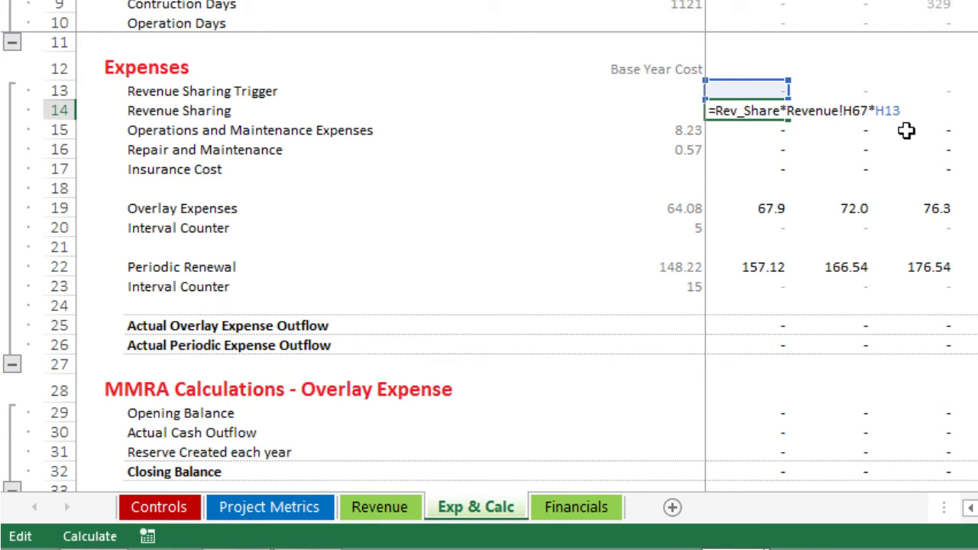
- Examine the Revenue Sharing formula in H14, trace its Rev_Share precedent to the Controls sheet, and return to Exp & Calc
{"action": "key", "text": "ctrl+Return"}
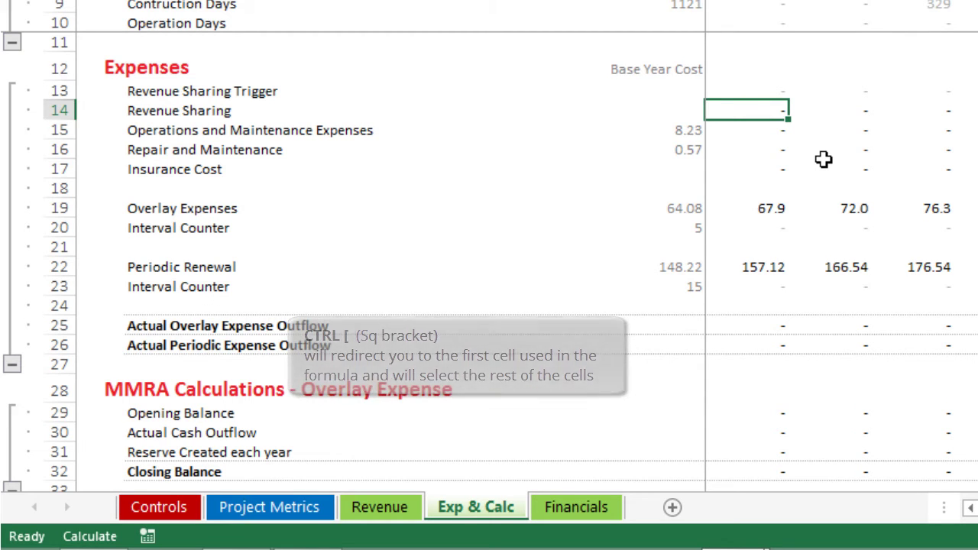
{"action": "key", "text": "F2"}
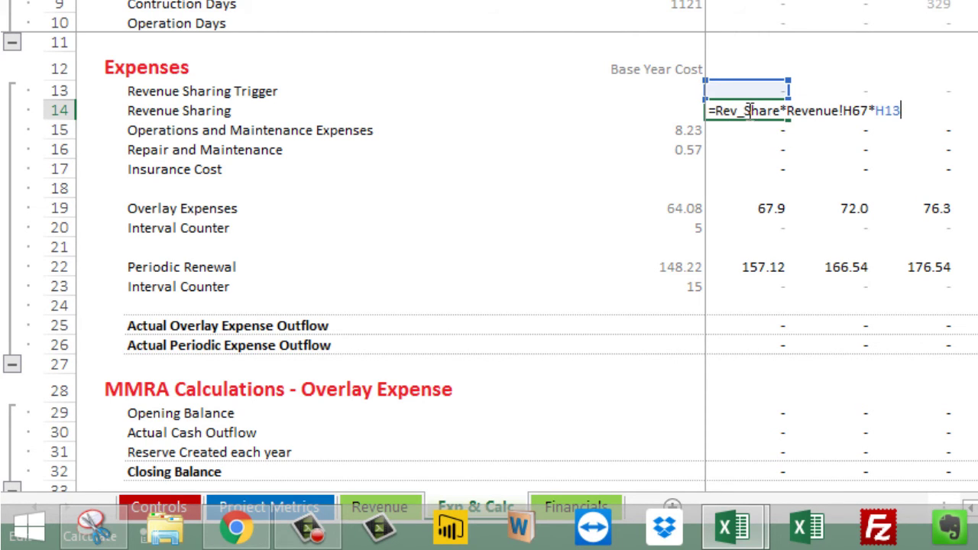
{"action": "key", "text": "ctrl+Return"}
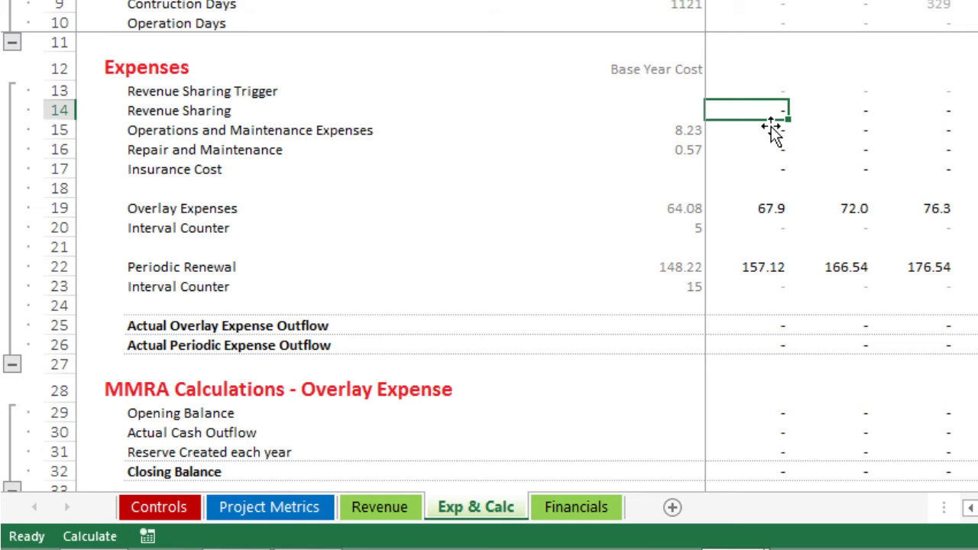
{"action": "key", "text": "ctrl+bracketleft"}
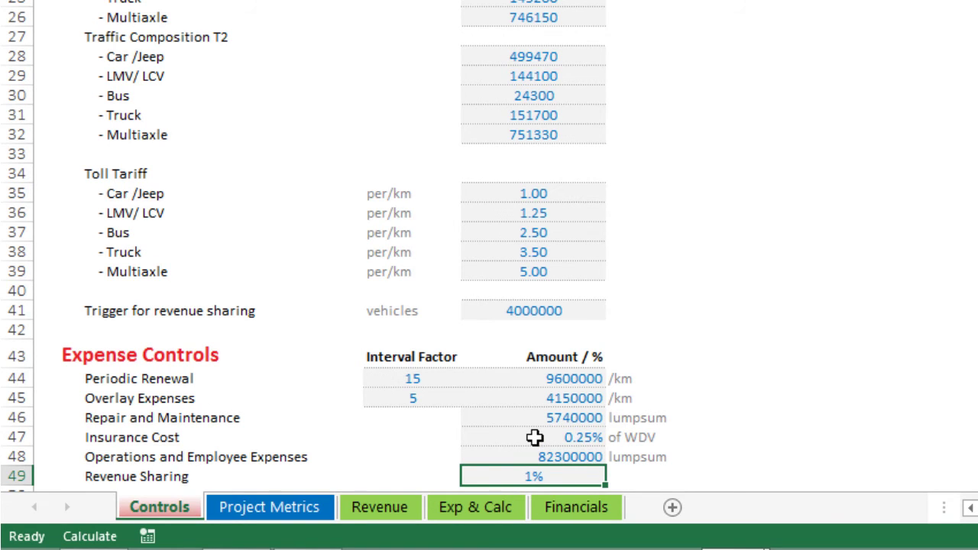
{"action": "key", "text": "ctrl+Page_Down"}
{"action": "key", "text": "ctrl+Page_Down"}
{"action": "key", "text": "ctrl+Page_Down"}
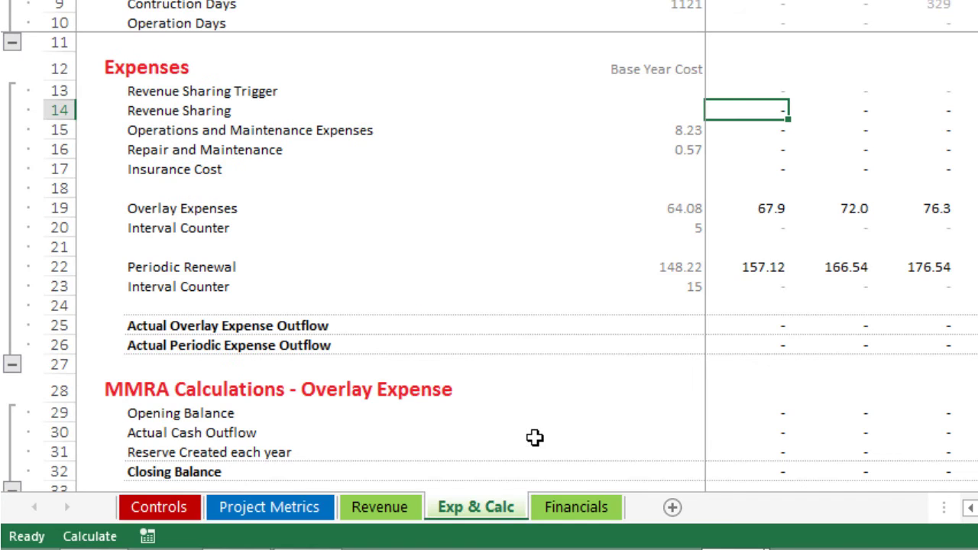
- Trace the direct precedents of the Operations and Maintenance Expenses formula in H15, and return to that cell
{"action": "key", "text": "Down"}
{"action": "key", "text": "Up"}
{"action": "key", "text": "Down"}
{"action": "key", "text": "F2"}
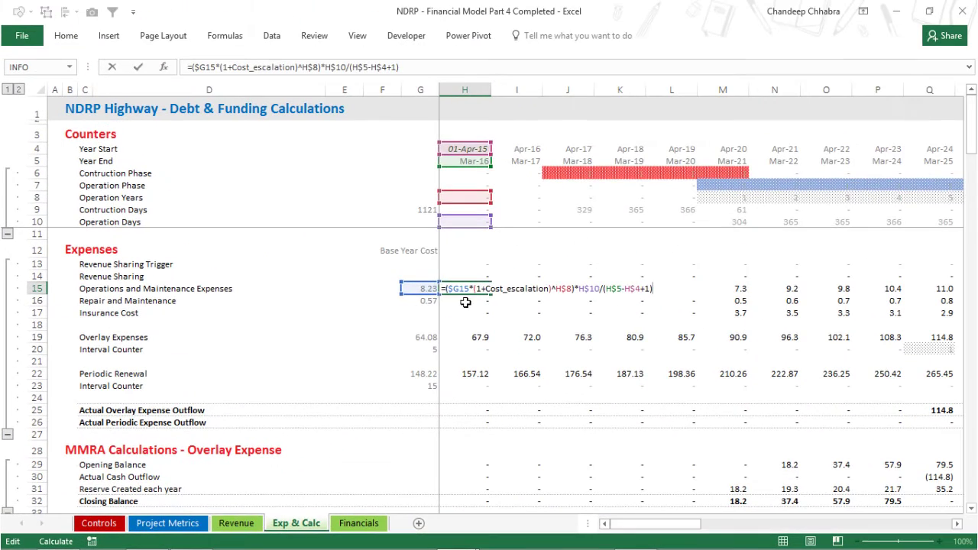
{"action": "key", "text": "Escape"}
{"action": "key", "text": "ctrl+bracketleft"}
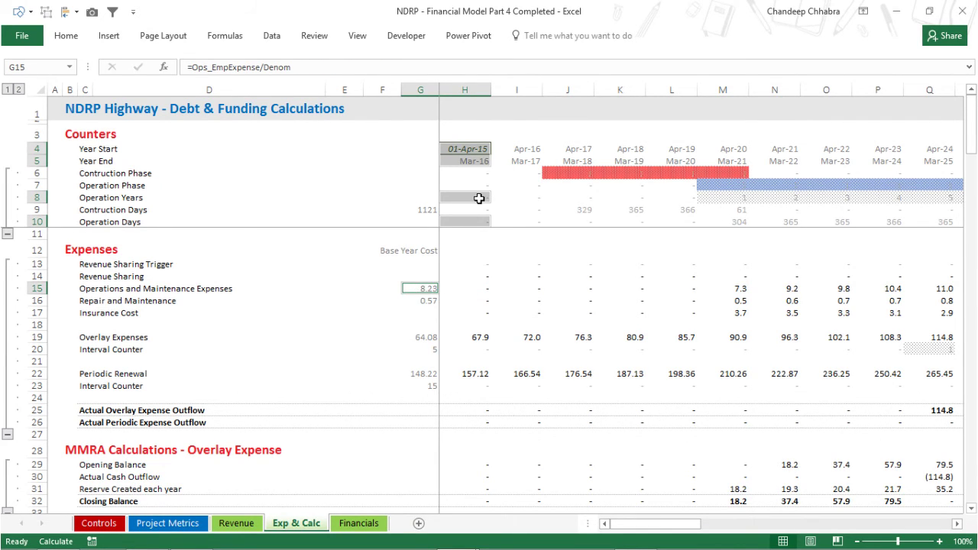
{"action": "key", "text": "F5"}
{"action": "key", "text": "Return"}
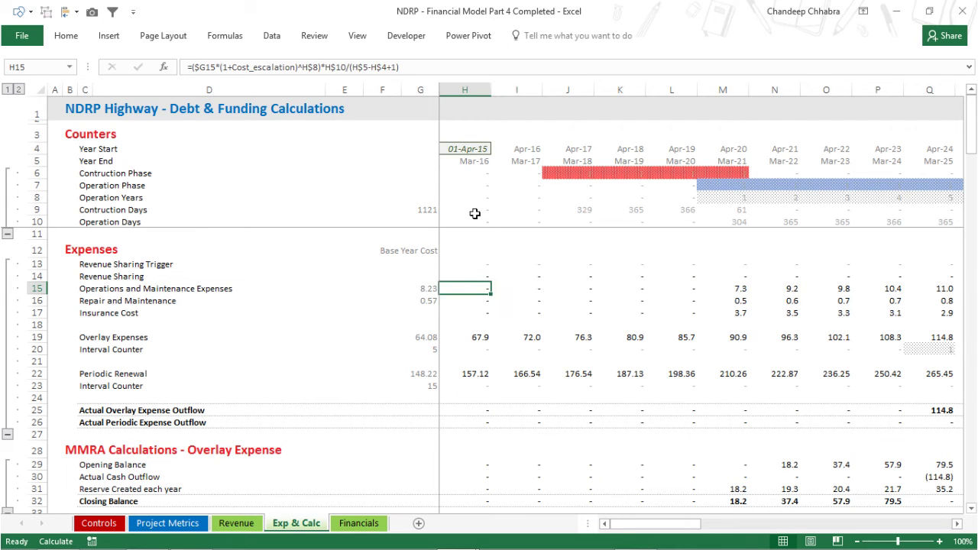
- Examine the Rev_Share and Revenue!H67 references in the Revenue Sharing formula in H14, leaving the formula unchanged
{"action": "key", "text": "Up"}
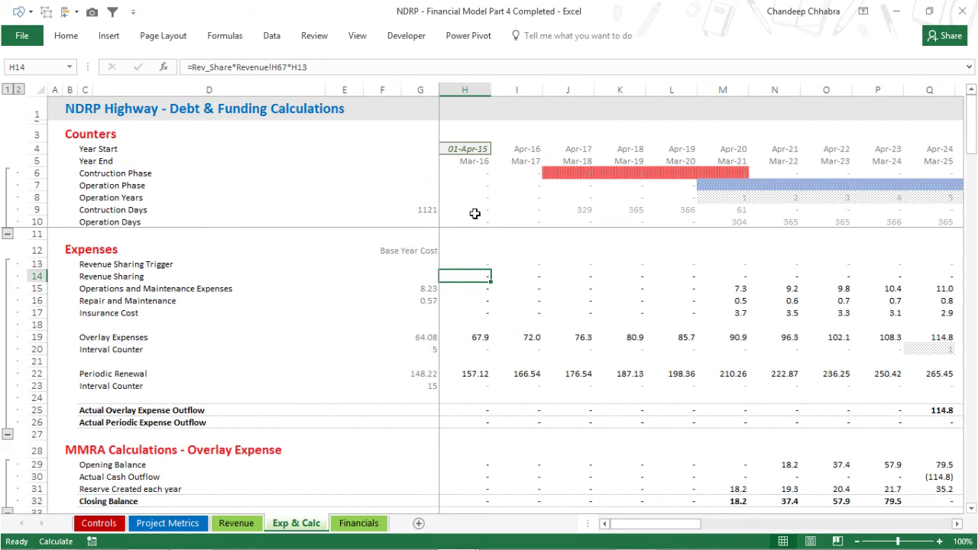
{"action": "key", "text": "F2"}
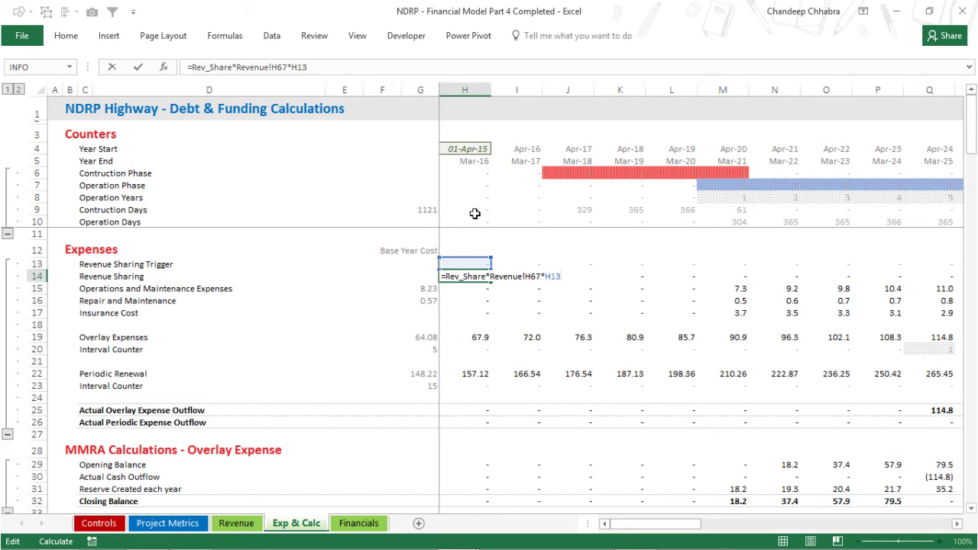
{"action": "key", "text": "Escape"}
{"action": "key", "text": "Up"}
{"action": "key", "text": "Down"}
{"action": "key", "text": "F2"}
{"action": "key", "text": "ctrl+shift+Left"}
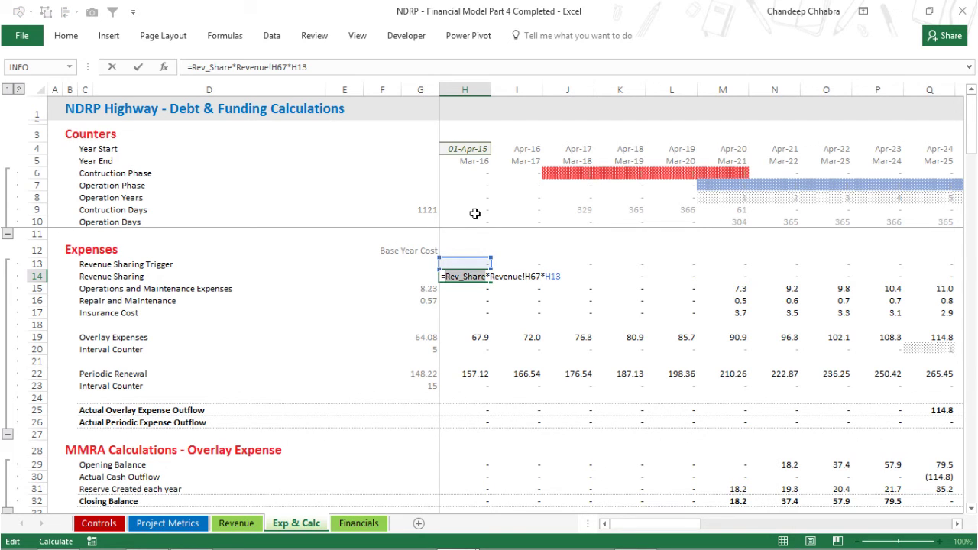
{"action": "key", "text": "Right"}
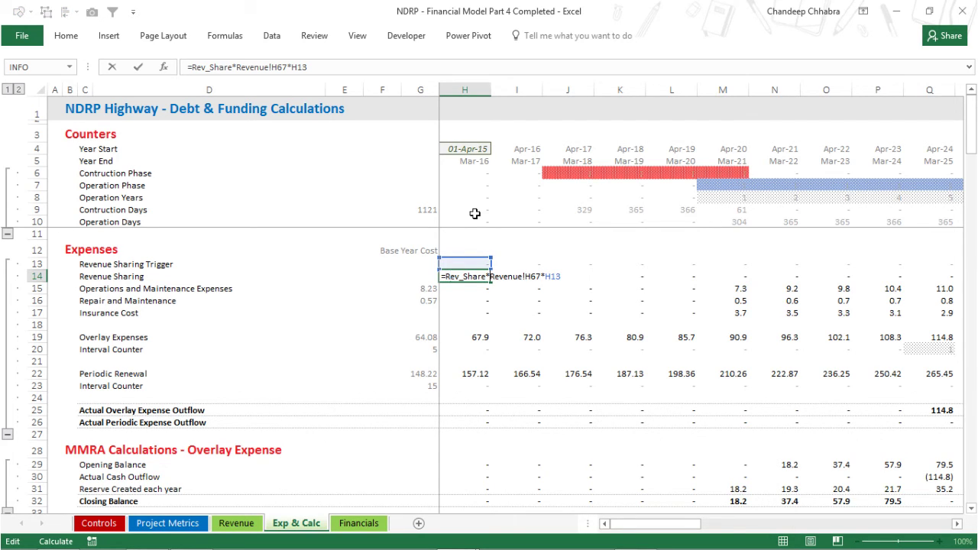
{"action": "key", "text": "ctrl+shift+Right"}
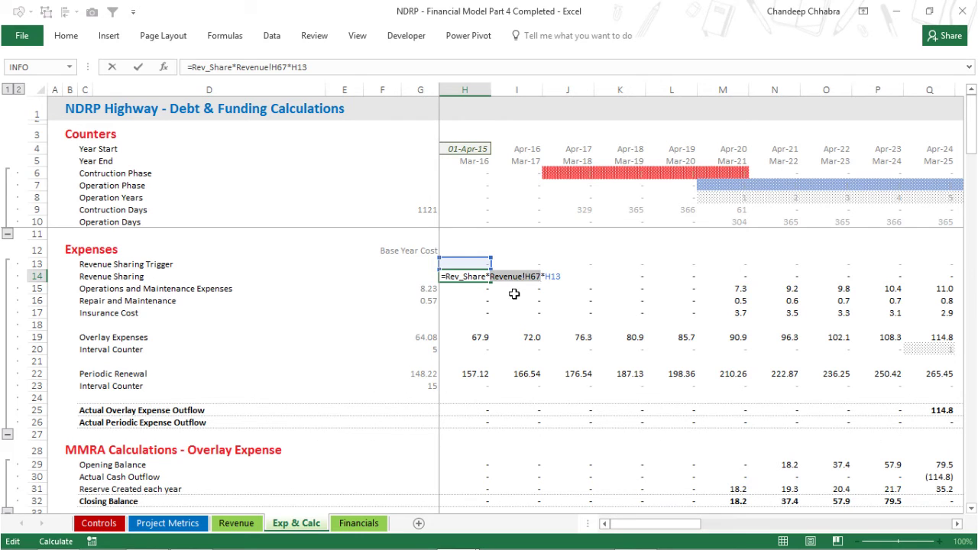
{"action": "key", "text": "Escape"}
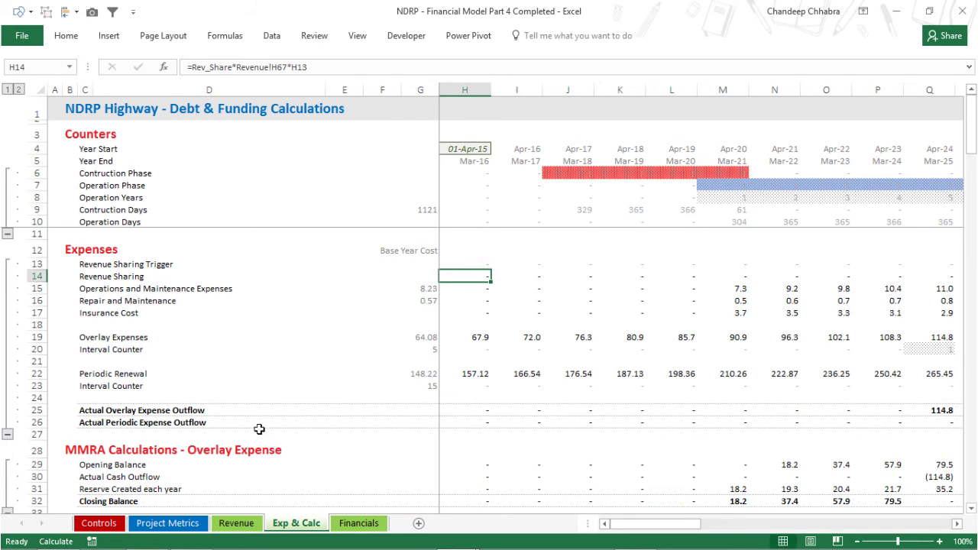
- Select the Revenue!H67 reference within the H14 formula of Exp & Calc and jump to that cell with Go To
{"action": "left_click", "coordinate": [236, 526]}
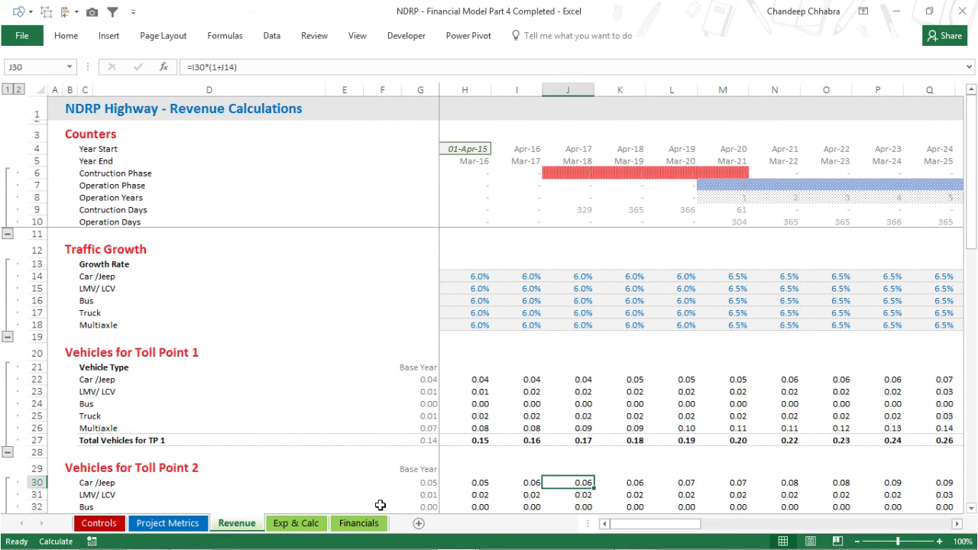
{"action": "left_click", "coordinate": [306, 527]}
{"action": "key", "text": "F2"}
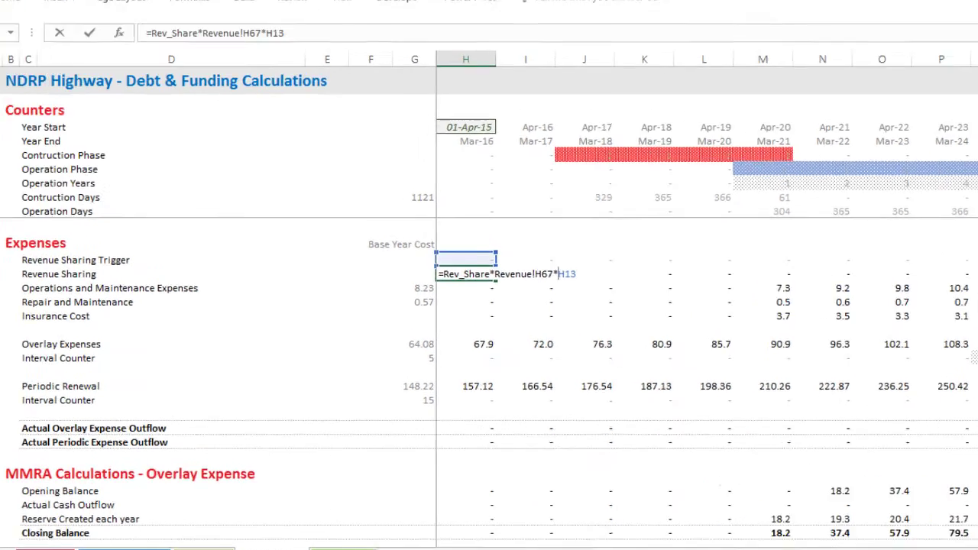
{"action": "key", "text": "Left"}
{"action": "key", "text": "shift+Left"}
{"action": "key", "text": "shift+Left"}
{"action": "key", "text": "shift+Left"}
{"action": "key", "text": "shift+Left"}
{"action": "key", "text": "shift+Left"}
{"action": "key", "text": "shift+Left"}
{"action": "key", "text": "shift+Left"}
{"action": "key", "text": "shift+Left"}
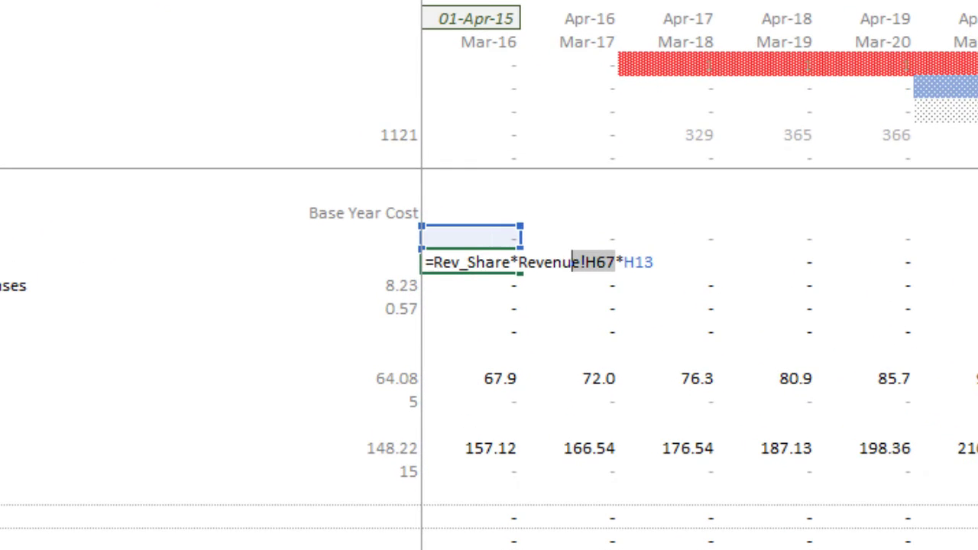
{"action": "key", "text": "shift+Left"}
{"action": "key", "text": "shift+Left"}
{"action": "key", "text": "shift+Left"}
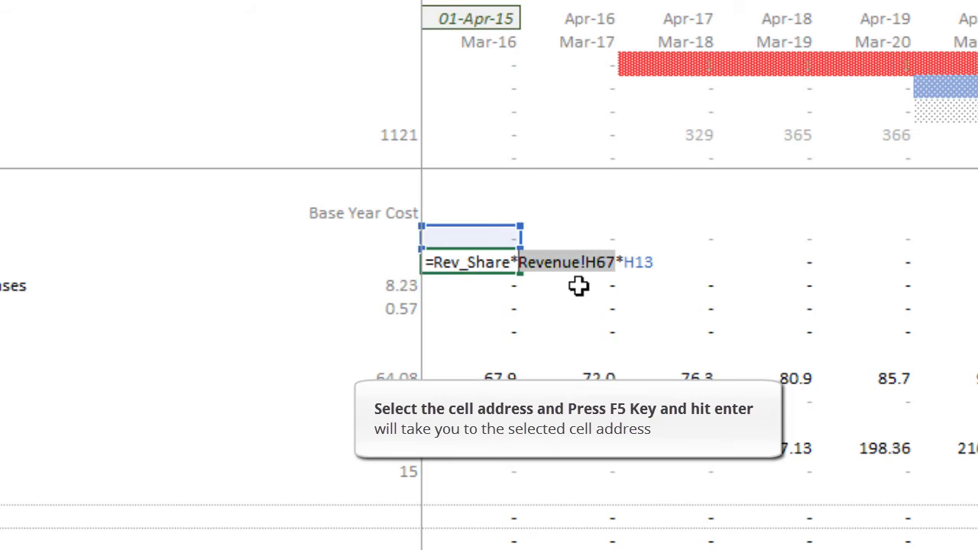
{"action": "key", "text": "F5"}
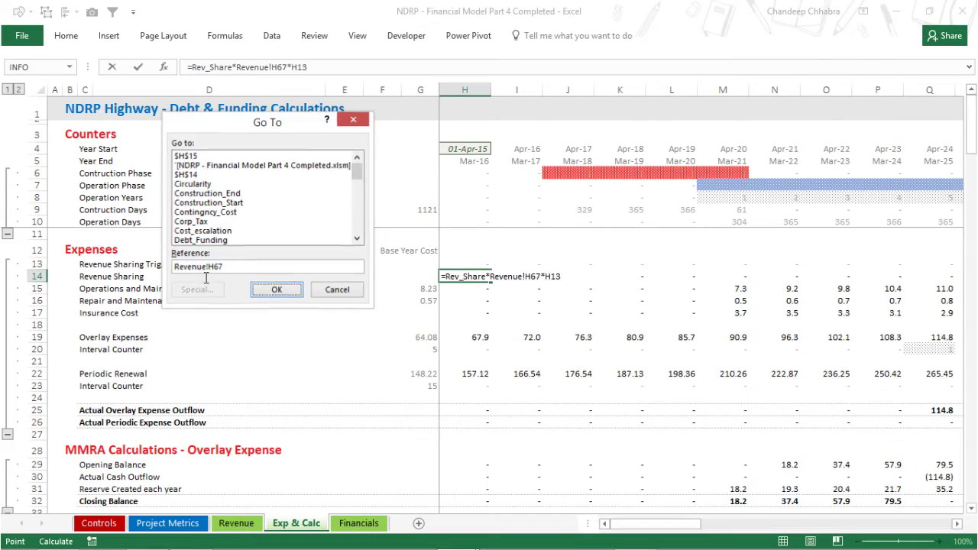
{"action": "key", "text": "Return"}
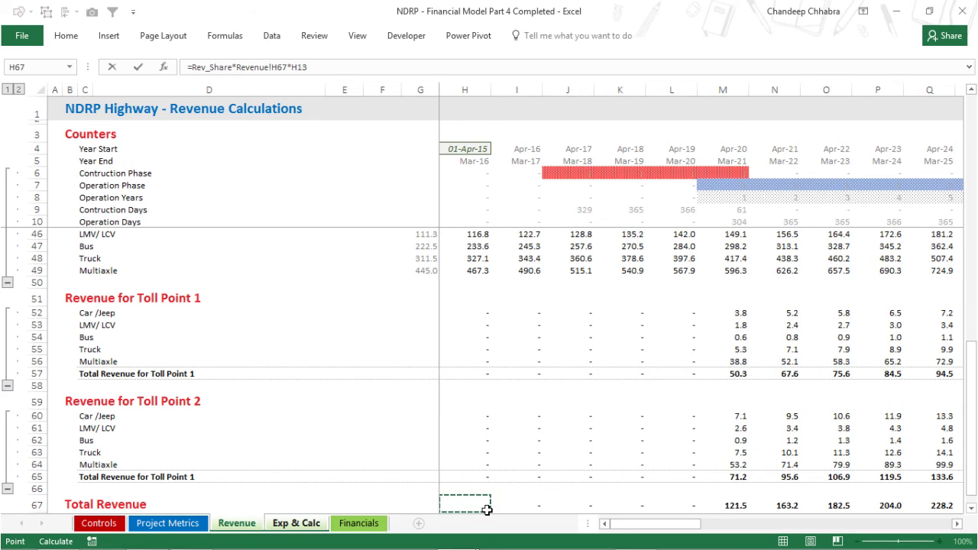
- Look over the Total Revenue cell H67 on the Revenue sheet and return to H14 of Exp & Calc
{"action": "key", "text": "Right"}
{"action": "key", "text": "Left"}
{"action": "key", "text": "Up"}
{"action": "key", "text": "Up"}
{"action": "key", "text": "Up"}
{"action": "key", "text": "Down"}
{"action": "key", "text": "Down"}
{"action": "key", "text": "Down"}
{"action": "key", "text": "F2"}
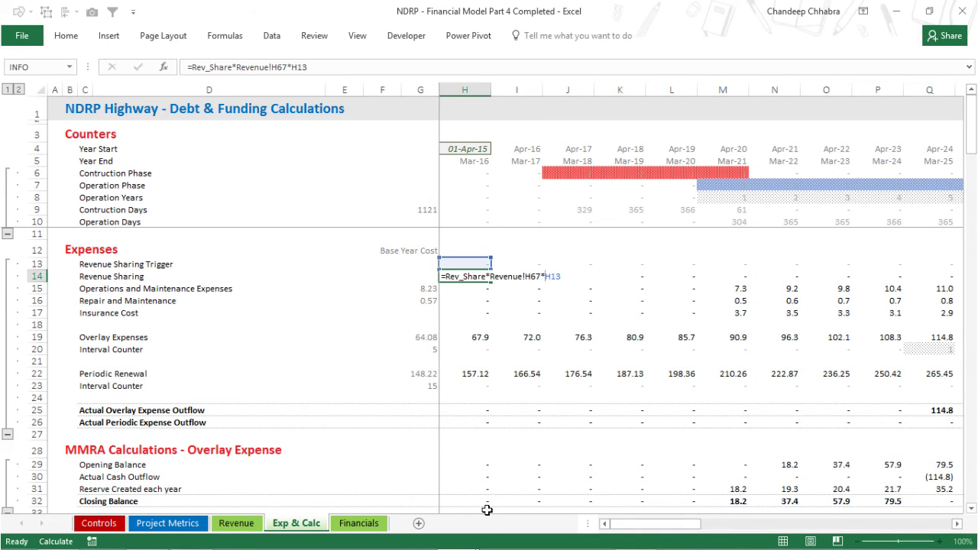
{"action": "key", "text": "Return"}
{"action": "key", "text": "Return"}
{"action": "key", "text": "Up"}
{"action": "key", "text": "Up"}
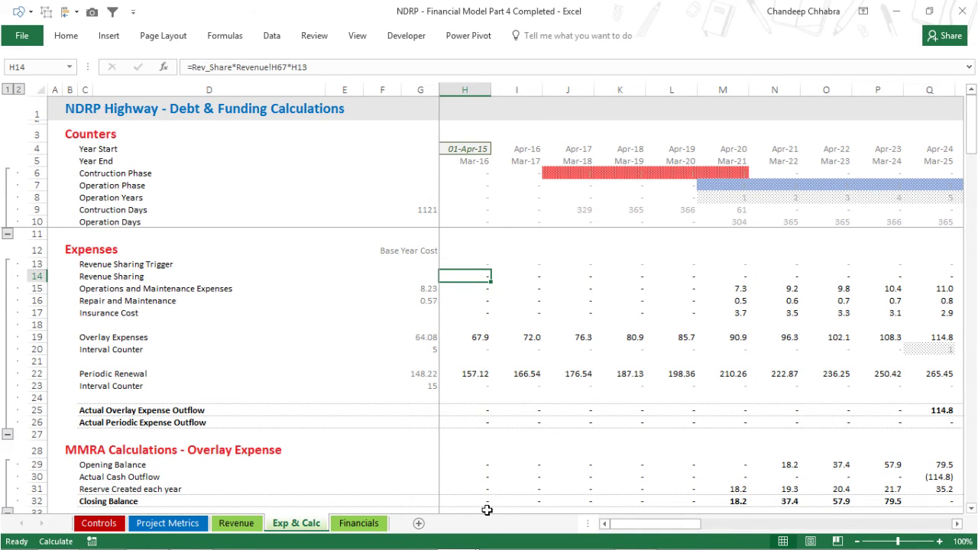
- Examine the expense formulas below H14, including the Overlay Expenses formula in H19, and go back up to the top expense rows
{"action": "key", "text": "Down"}
{"action": "key", "text": "Down"}
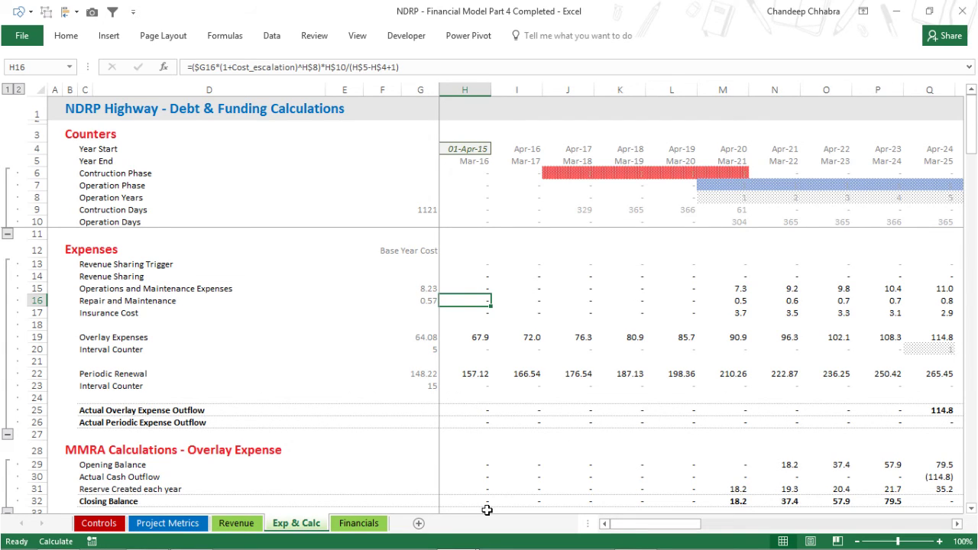
{"action": "key", "text": "Up"}
{"action": "key", "text": "Up"}
{"action": "key", "text": "Down"}
{"action": "key", "text": "Down"}
{"action": "key", "text": "Down"}
{"action": "key", "text": "Down"}
{"action": "key", "text": "Down"}
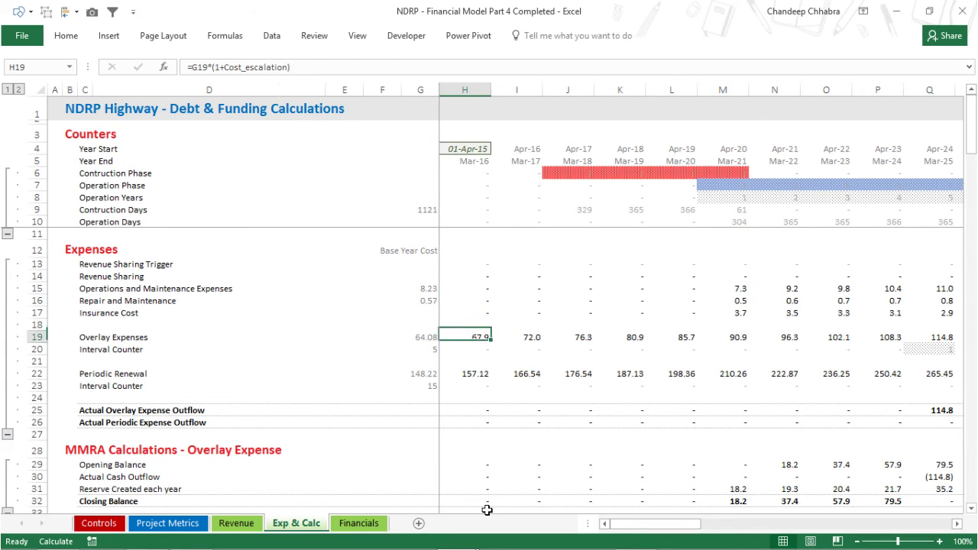
{"action": "key", "text": "F2"}
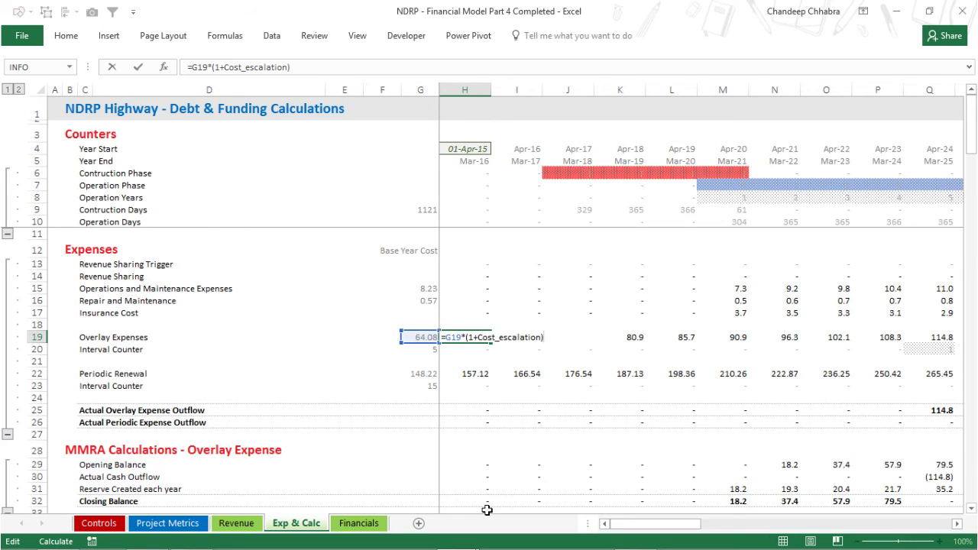
{"action": "key", "text": "Return"}
{"action": "key", "text": "Up"}
{"action": "key", "text": "Up"}
{"action": "key", "text": "Up"}
{"action": "key", "text": "Up"}
{"action": "key", "text": "Up"}
{"action": "key", "text": "Up"}
{"action": "key", "text": "Up"}
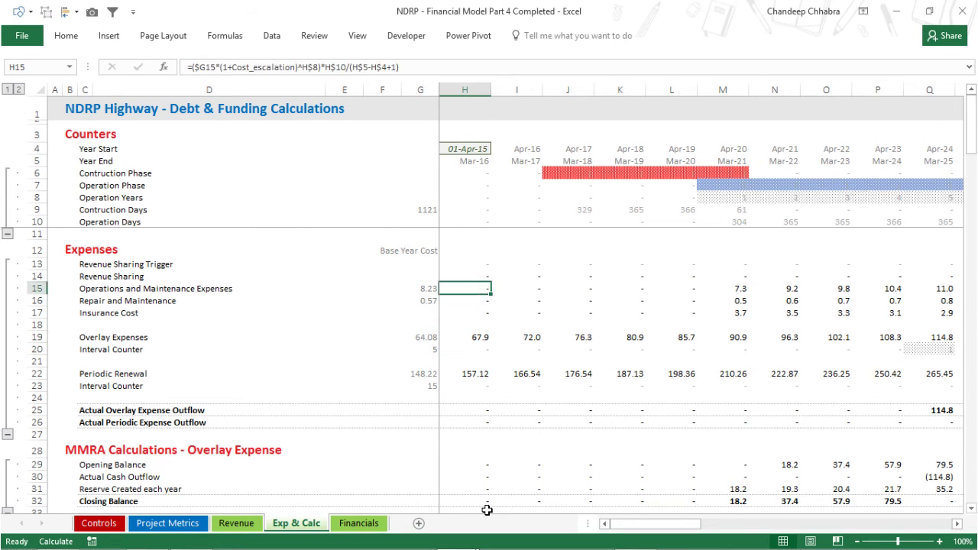
- Evaluate only the TP1_length+TP2_length part inside the Revenue Sharing Trigger formula in H13
{"action": "key", "text": "F2"}
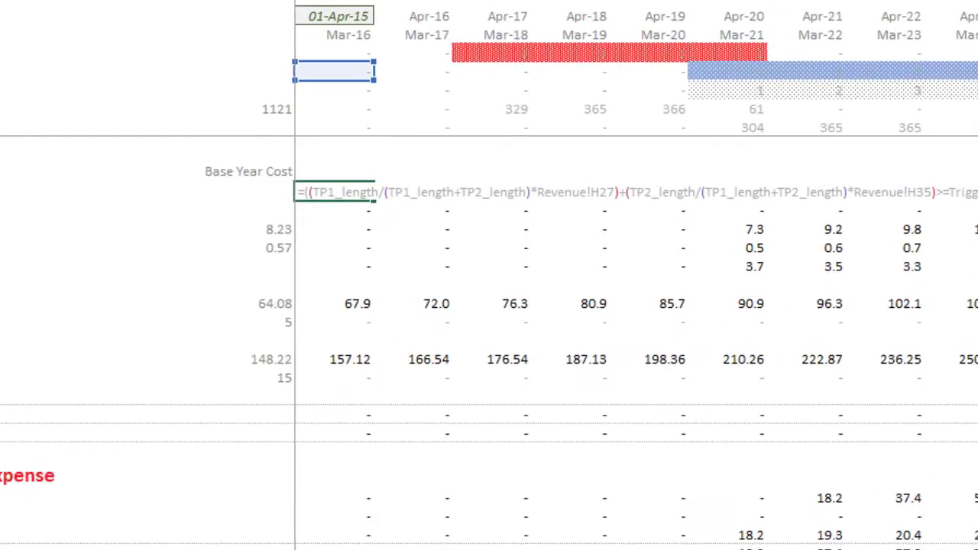
{"action": "key", "text": "ctrl+shift+Left"}
{"action": "key", "text": "ctrl+shift+Left"}
{"action": "key", "text": "ctrl+shift+Left"}
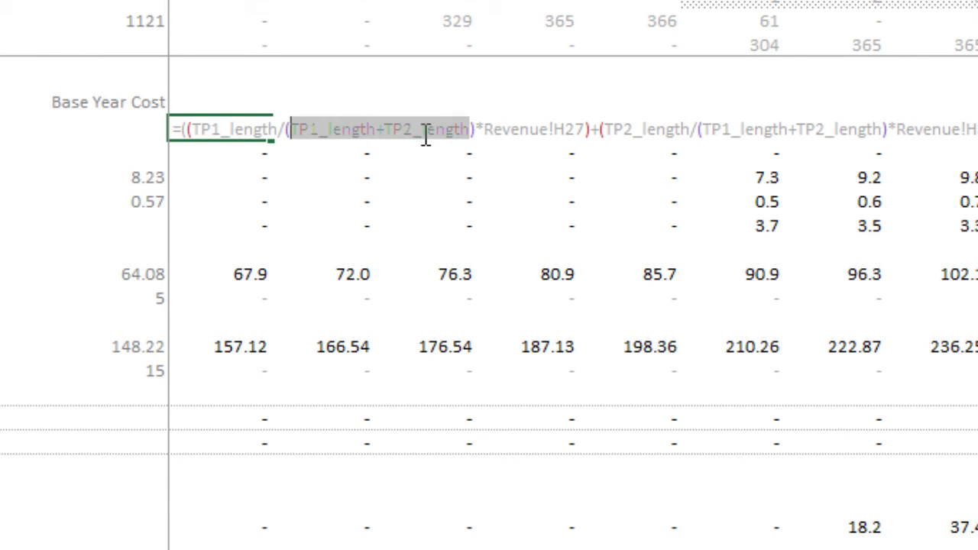
{"action": "key", "text": "Right"}
{"action": "key", "text": "shift+Right"}
{"action": "key", "text": "shift+Right"}
{"action": "key", "text": "shift+Right"}
{"action": "key", "text": "shift+Right"}
{"action": "key", "text": "shift+Right"}
{"action": "key", "text": "shift+Right"}
{"action": "key", "text": "shift+Right"}
{"action": "key", "text": "shift+Right"}
{"action": "key", "text": "shift+Right"}
{"action": "key", "text": "shift+Right"}
{"action": "key", "text": "shift+Right"}
{"action": "key", "text": "shift+Right"}
{"action": "key", "text": "shift+Right"}
{"action": "key", "text": "shift+Right"}
{"action": "key", "text": "shift+Right"}
{"action": "key", "text": "shift+Right"}
{"action": "key", "text": "shift+Right"}
{"action": "key", "text": "shift+Right"}
{"action": "key", "text": "shift+Right"}
{"action": "key", "text": "shift+Right"}
{"action": "key", "text": "shift+Right"}
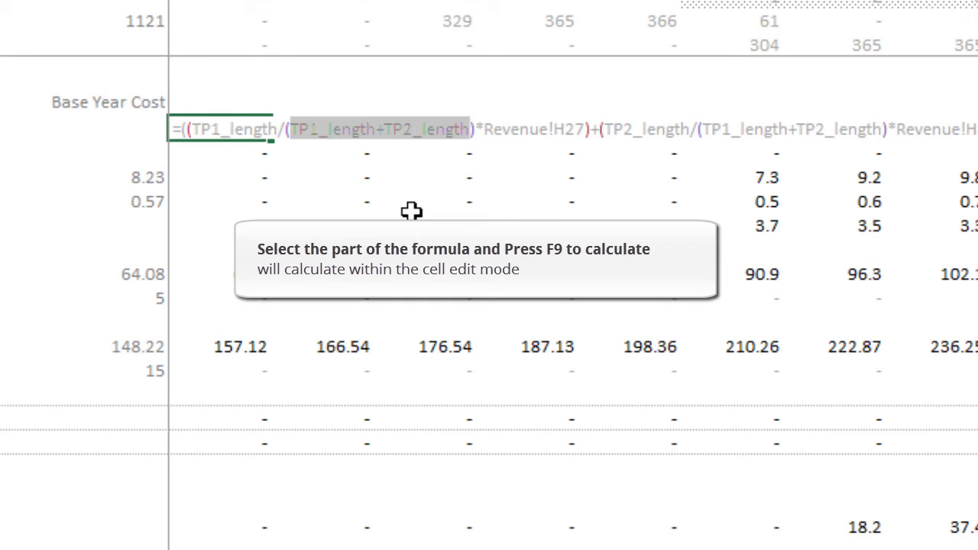
{"action": "key", "text": "F9"}
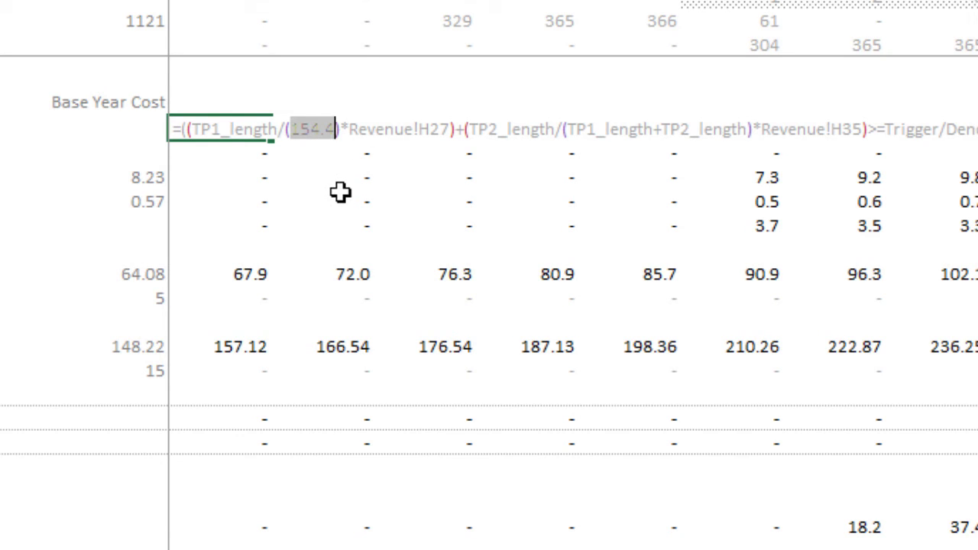
- Undo the partial evaluation, leave the H13 formula without saving edits, and move to Insurance Cost in H17
{"action": "key", "text": "ctrl+z"}
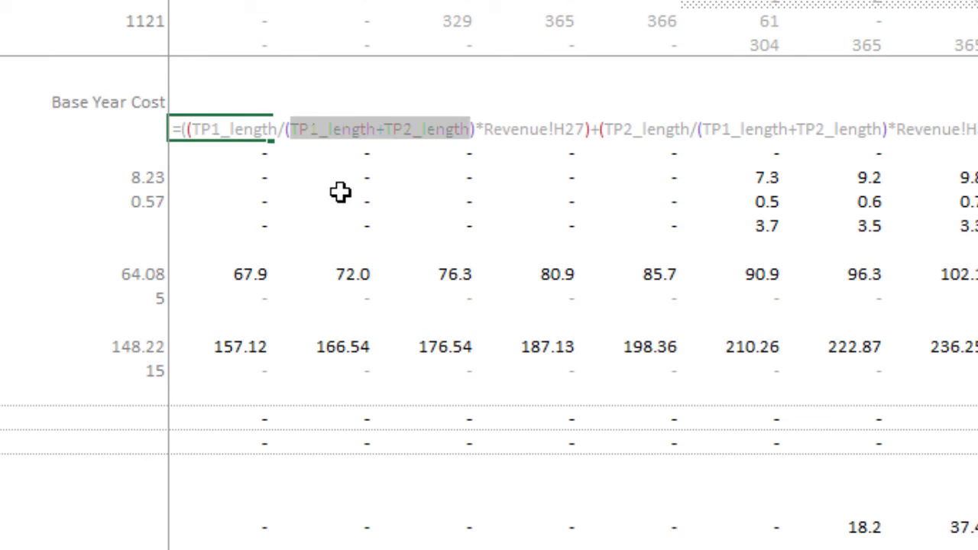
{"action": "key", "text": "Home"}
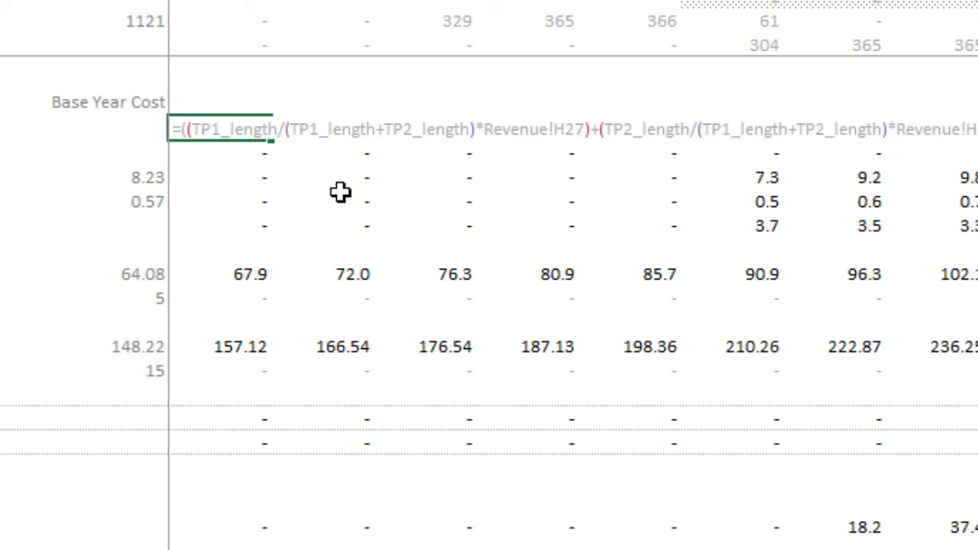
{"action": "key", "text": "ctrl+Left"}
{"action": "key", "text": "Escape"}
{"action": "key", "text": "Down"}
{"action": "key", "text": "Down"}
{"action": "key", "text": "Down"}
{"action": "key", "text": "Down"}
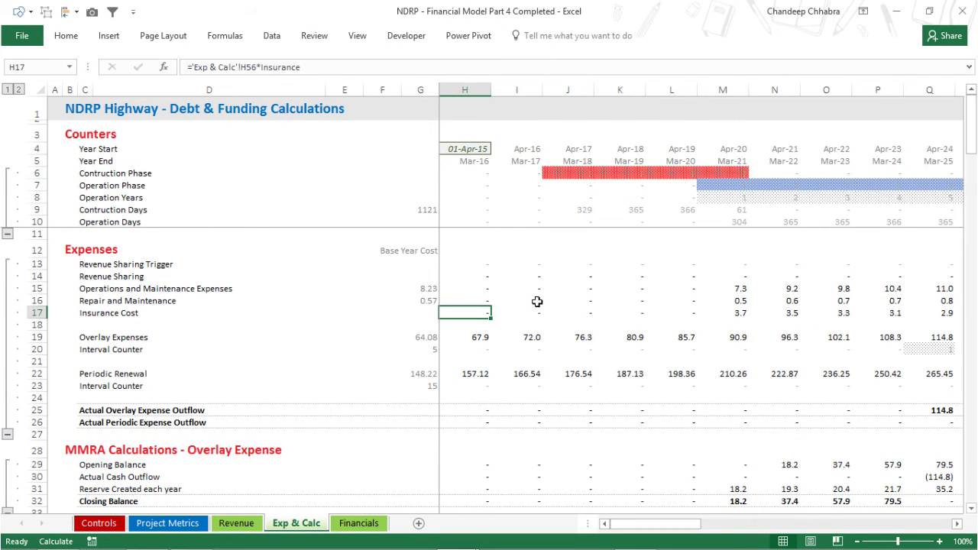
- Trace the dependents of the total Contruction Days in G9
{"action": "left_click", "coordinate": [433, 210]}
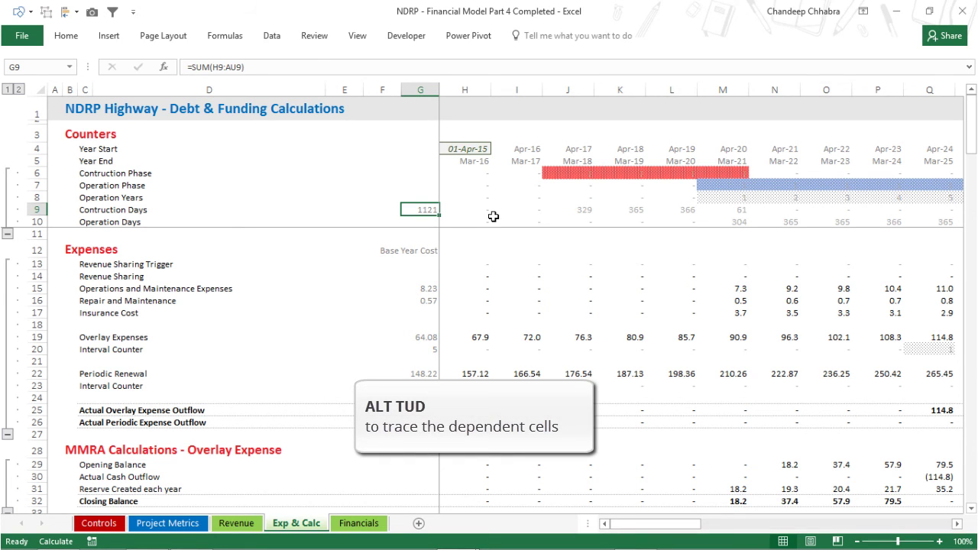
{"action": "key", "text": "alt"}
{"action": "key", "text": "t"}
{"action": "key", "text": "u"}
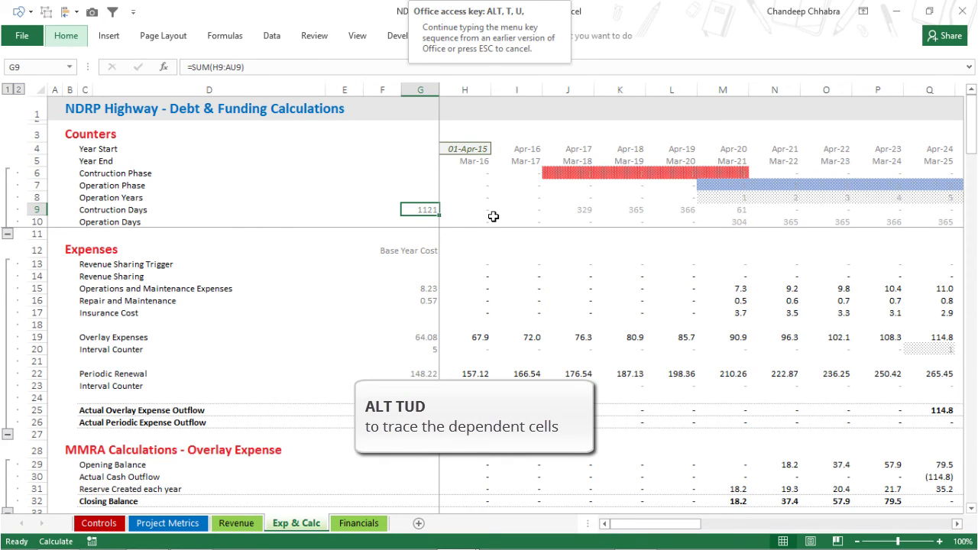
{"action": "key", "text": "d"}
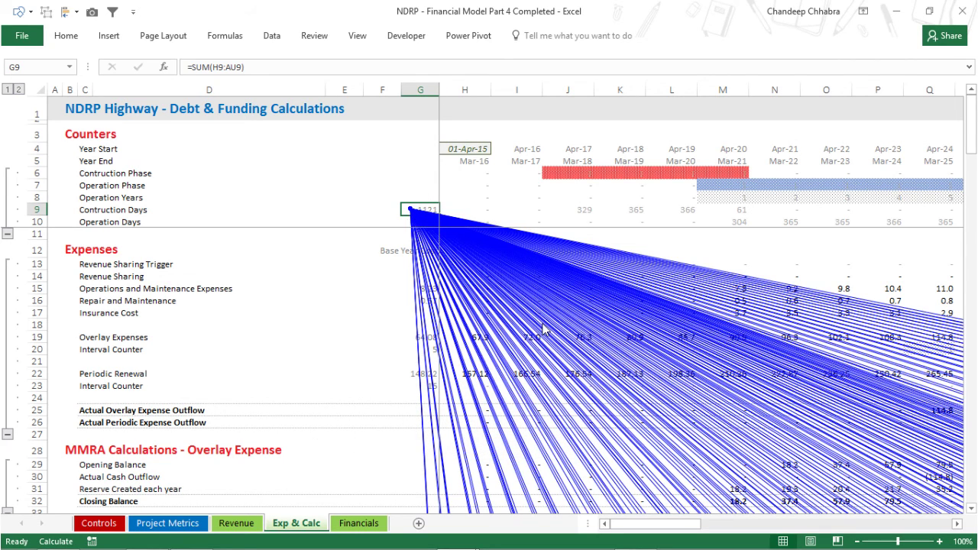
- Follow the dependent arrows from G9 down the sheet to the EPC Cost formula in H66 of the Project Cost Schedule
{"action": "left_click", "coordinate": [386, 279]}
{"action": "key", "text": "Down"}
{"action": "key", "text": "Down"}
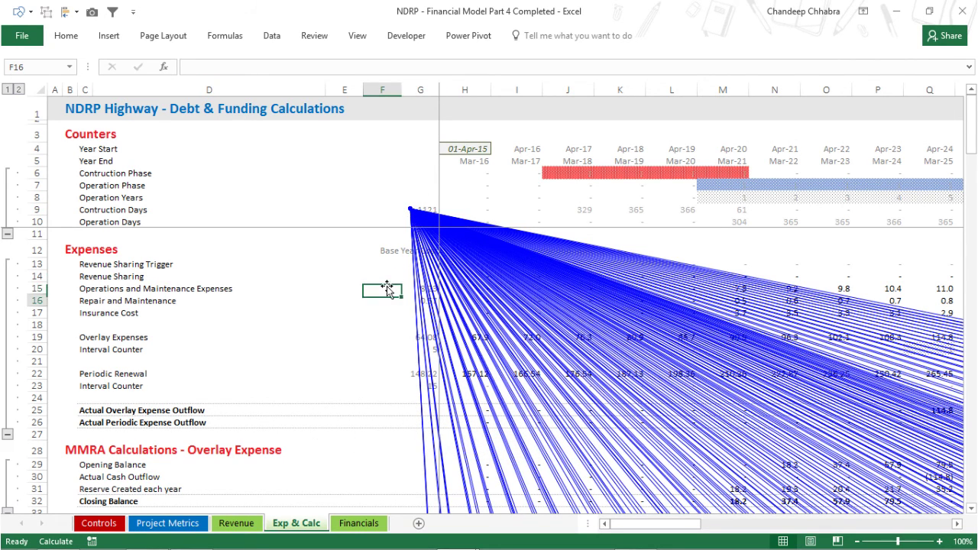
{"action": "key", "text": "Down"}
{"action": "key", "text": "Down"}
{"action": "key", "text": "Page_Down"}
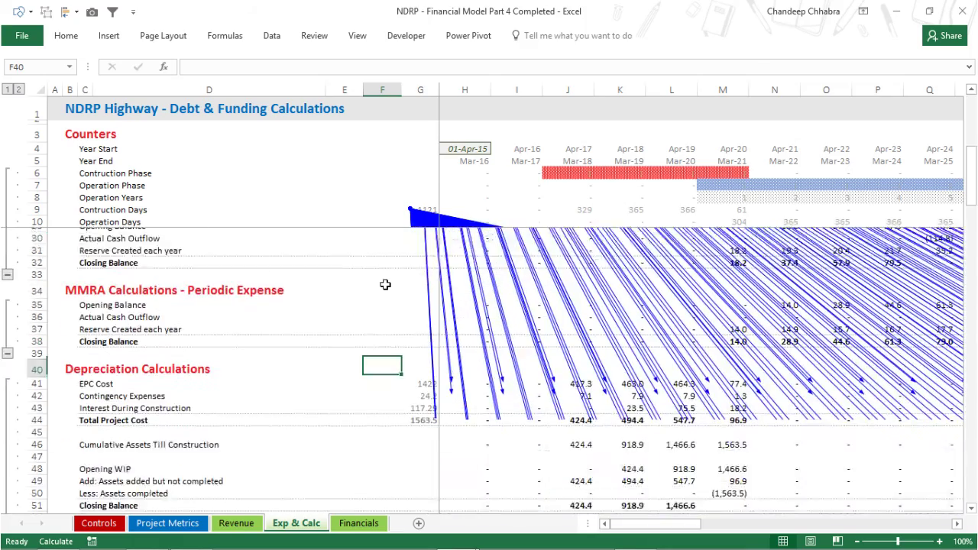
{"action": "key", "text": "Page_Down"}
{"action": "scroll", "coordinate": [385, 284], "scroll_direction": "down", "scroll_amount": 1}
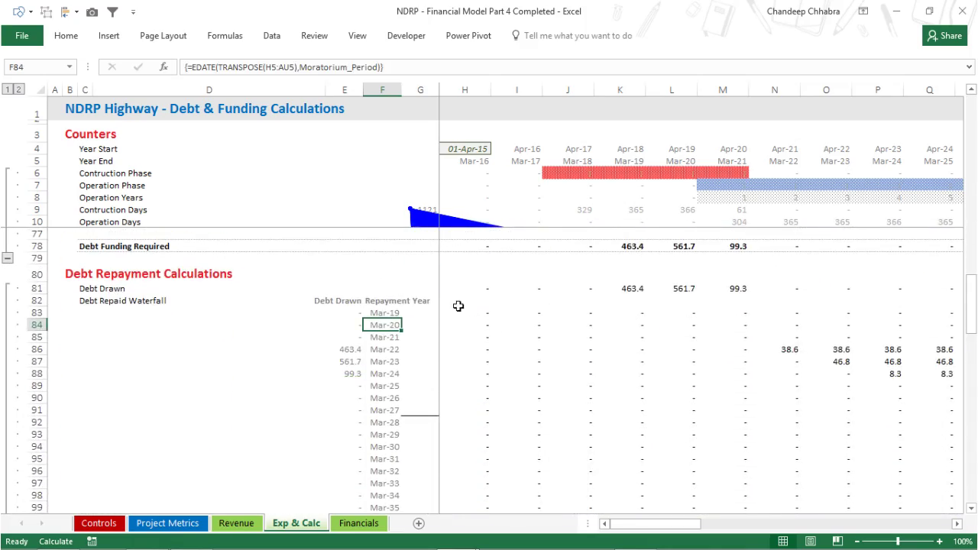
{"action": "key", "text": "Page_Up"}
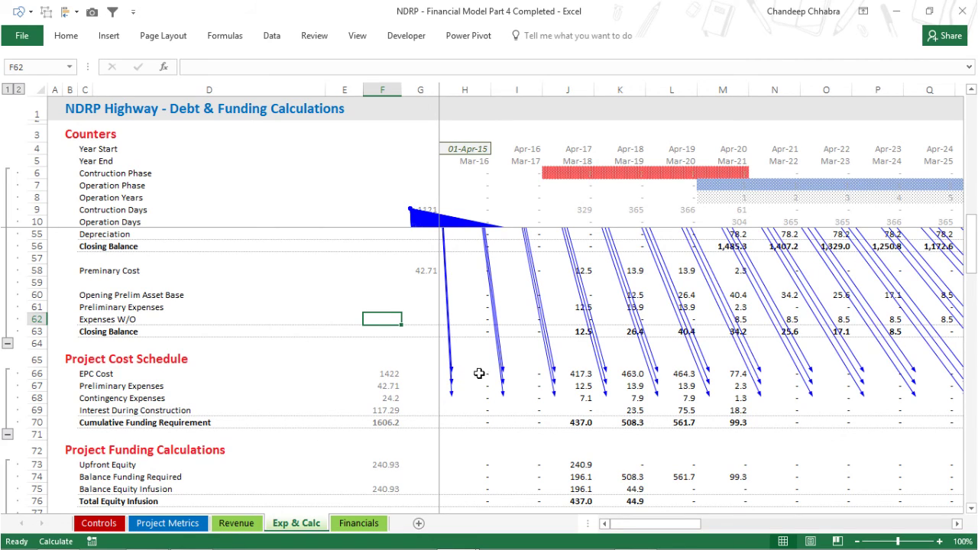
{"action": "left_click", "coordinate": [474, 375]}
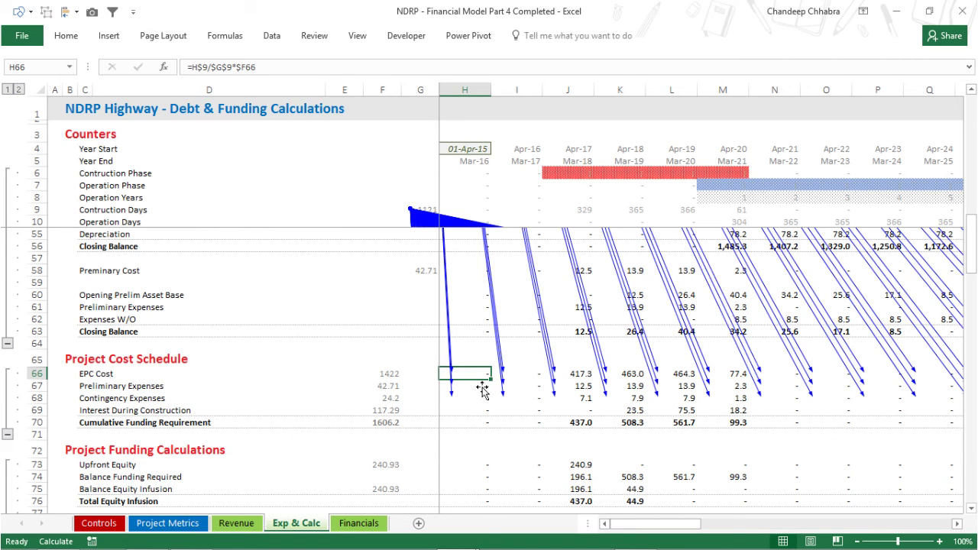
- Remove all tracing arrows from the Exp & Calc sheet and check that the sheet is clear
{"action": "key", "text": "alt"}
{"action": "key", "text": "t"}
{"action": "key", "text": "u"}
{"action": "key", "text": "a"}
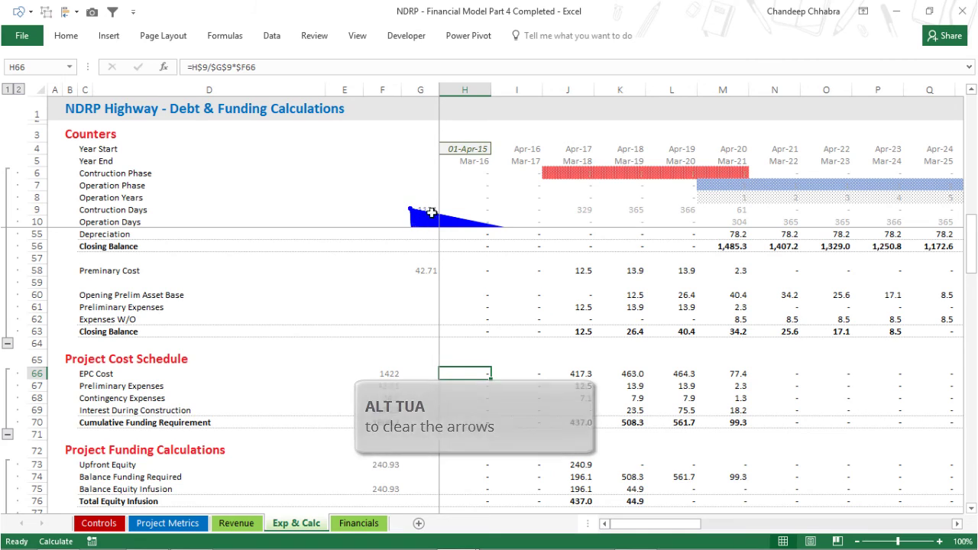
{"action": "scroll", "coordinate": [436, 232], "scroll_direction": "up", "scroll_amount": 14}
{"action": "scroll", "coordinate": [436, 233], "scroll_direction": "down", "scroll_amount": 13}
{"action": "scroll", "coordinate": [436, 232], "scroll_direction": "down", "scroll_amount": 1}
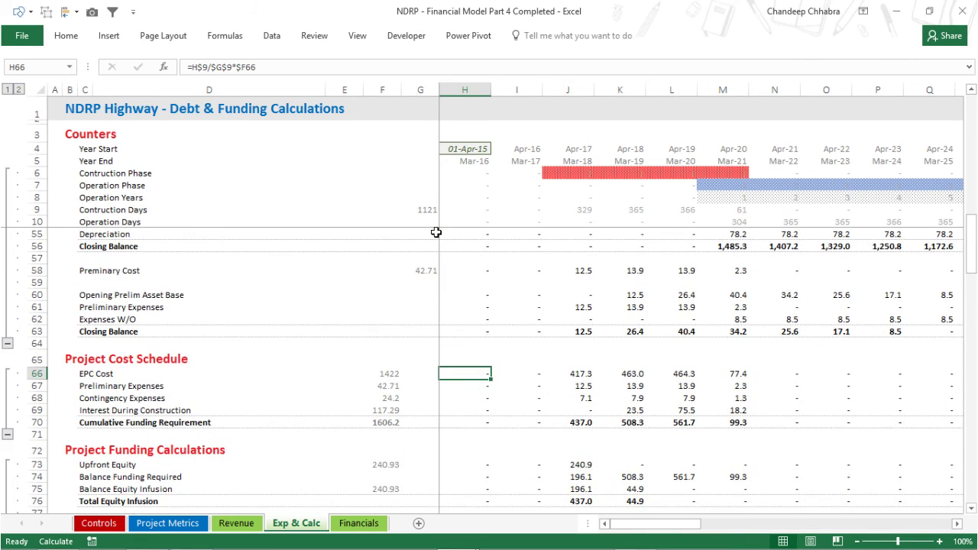
- Review the Preliminary Expenses formula in H67 of the Project Cost Schedule without editing it, and trace its precedents
{"action": "key", "text": "Down"}
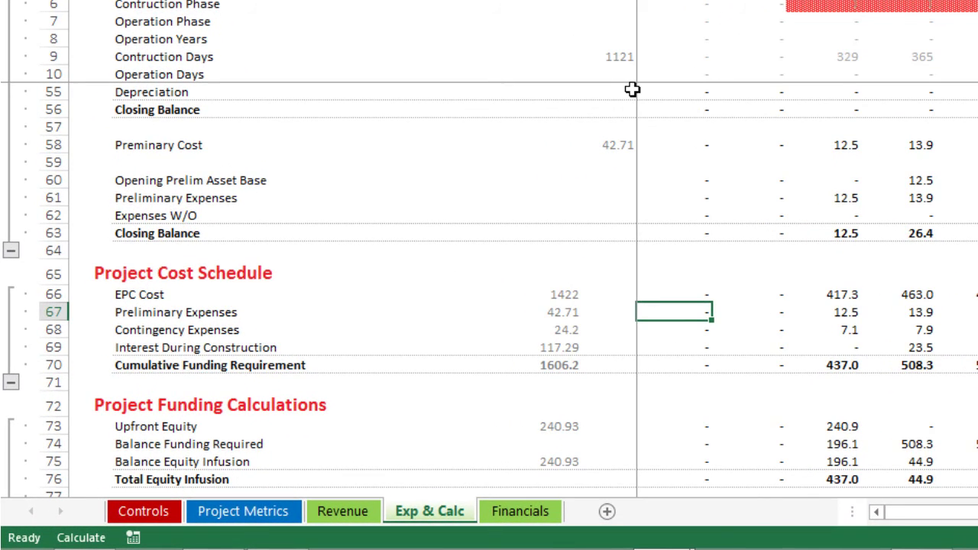
{"action": "key", "text": "F2"}
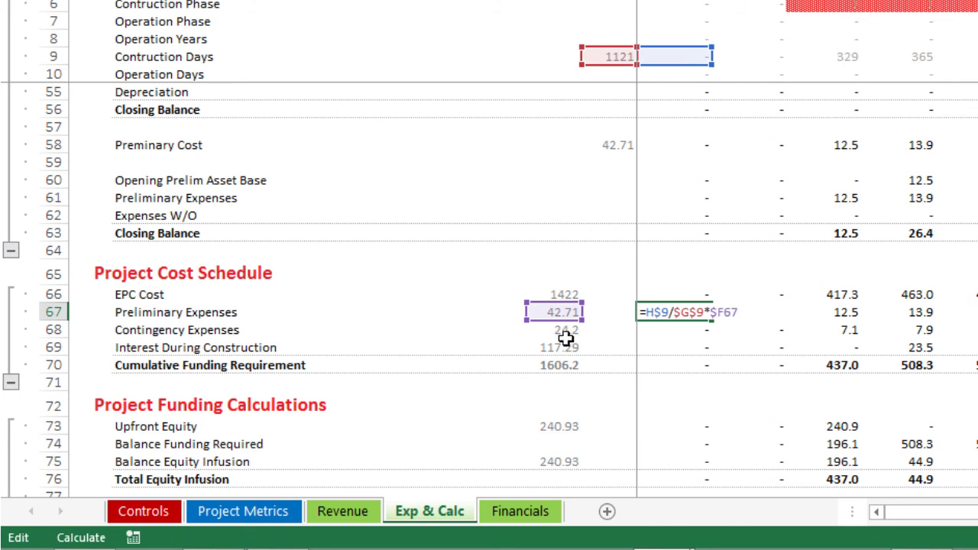
{"action": "key", "text": "Escape"}
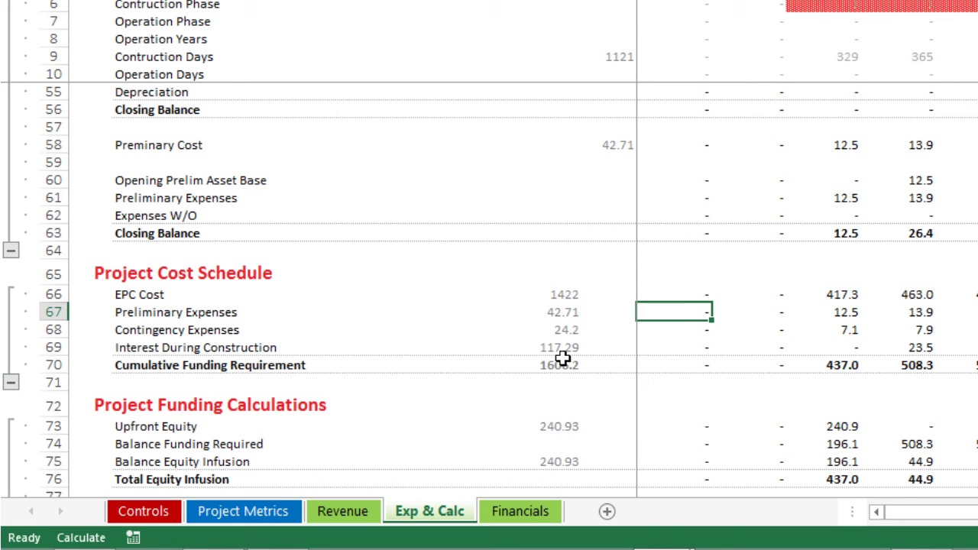
{"action": "key", "text": "alt+t"}
{"action": "key", "text": "u"}
{"action": "key", "text": "t"}
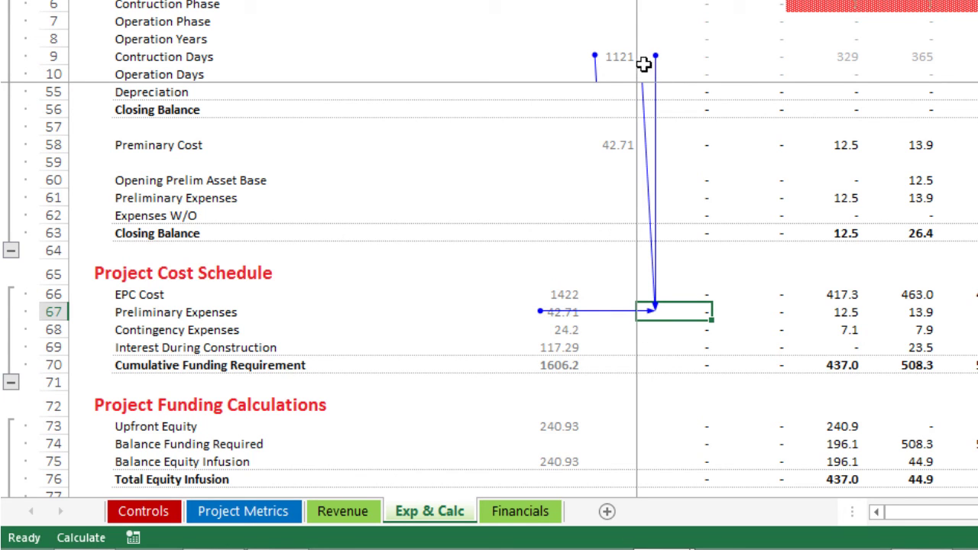
- Follow the precedent arrows between H67 and the Contruction Days row along the Exp & Calc sheet
{"action": "key", "text": "Page_Up"}
{"action": "key", "text": "Page_Up"}
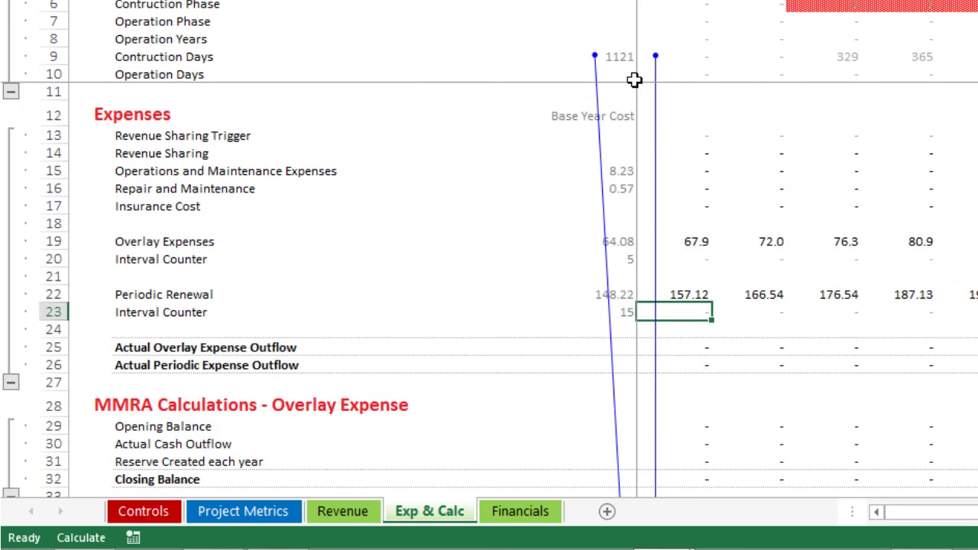
{"action": "key", "text": "Down"}
{"action": "key", "text": "Down"}
{"action": "key", "text": "Page_Down"}
{"action": "key", "text": "Page_Down"}
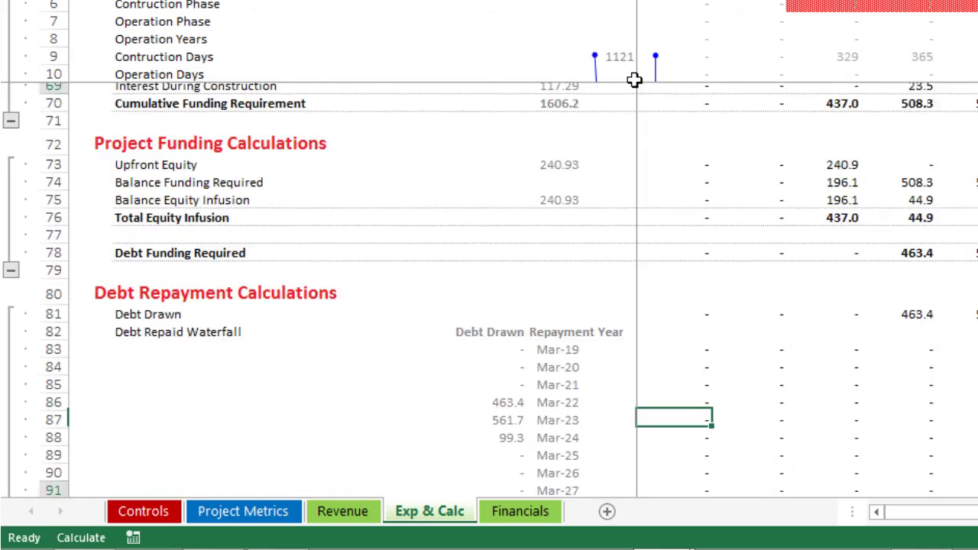
{"action": "key", "text": "Page_Up"}
{"action": "key", "text": "Page_Up"}
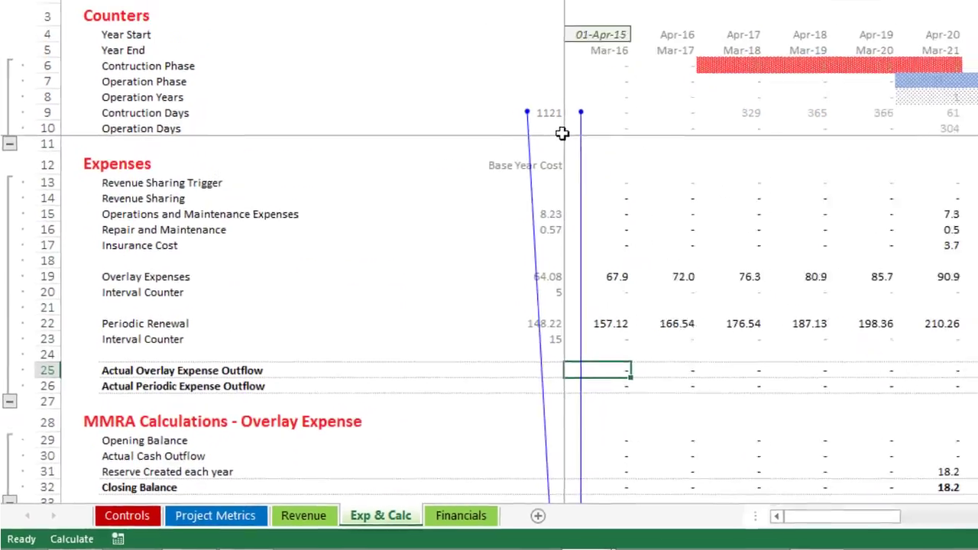
- Open formula evaluation for the Revenue Sharing Trigger formula in H13 and place the dialog clear of the Counters section
{"action": "key", "text": "Up"}
{"action": "key", "text": "Up"}
{"action": "key", "text": "Up"}
{"action": "key", "text": "Up"}
{"action": "key", "text": "Up"}
{"action": "key", "text": "Up"}
{"action": "key", "text": "Up"}
{"action": "key", "text": "Up"}
{"action": "key", "text": "Up"}
{"action": "key", "text": "Up"}
{"action": "key", "text": "Up"}
{"action": "key", "text": "Up"}
{"action": "key", "text": "Up"}
{"action": "key", "text": "Up"}
{"action": "key", "text": "Up"}
{"action": "key", "text": "Up"}
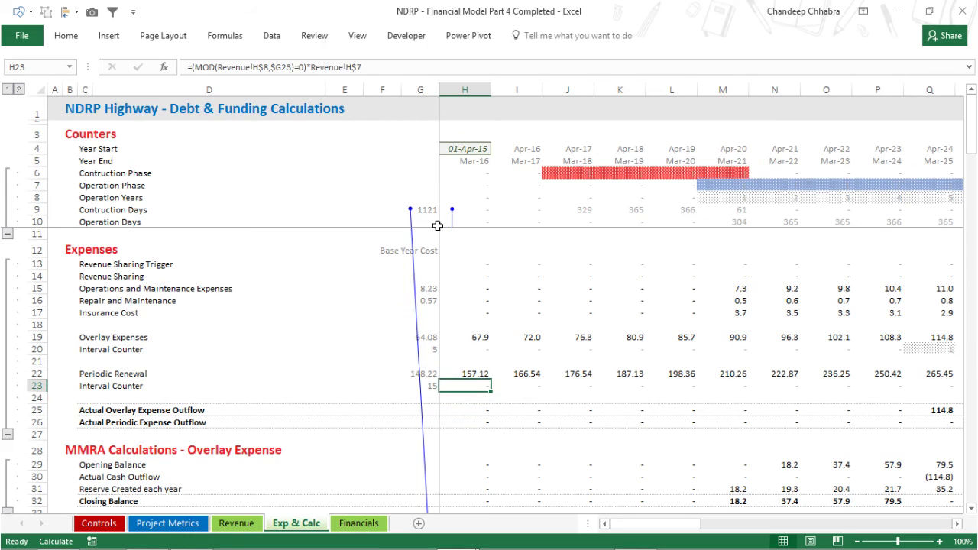
{"action": "key", "text": "Down"}
{"action": "key", "text": "Down"}
{"action": "key", "text": "Down"}
{"action": "key", "text": "Down"}
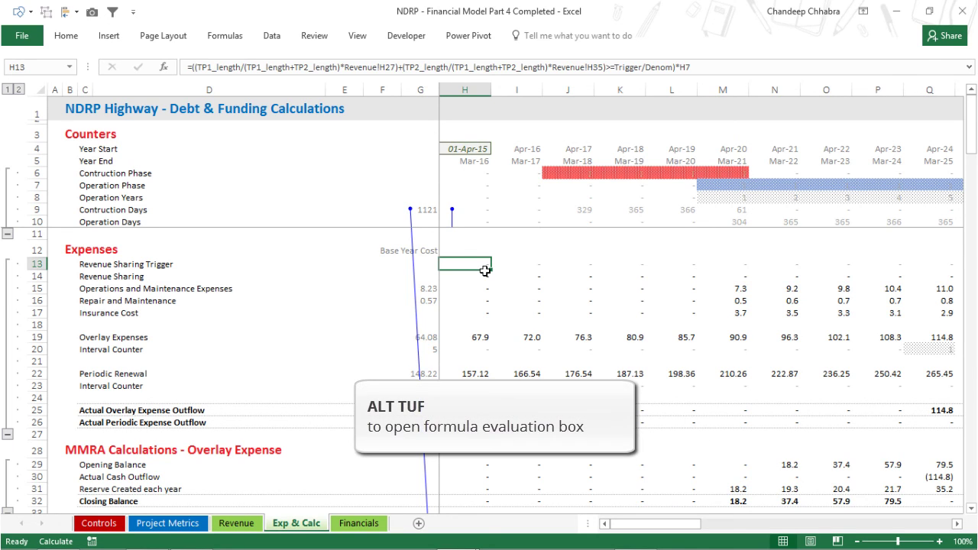
{"action": "key", "text": "alt"}
{"action": "key", "text": "t"}
{"action": "key", "text": "u"}
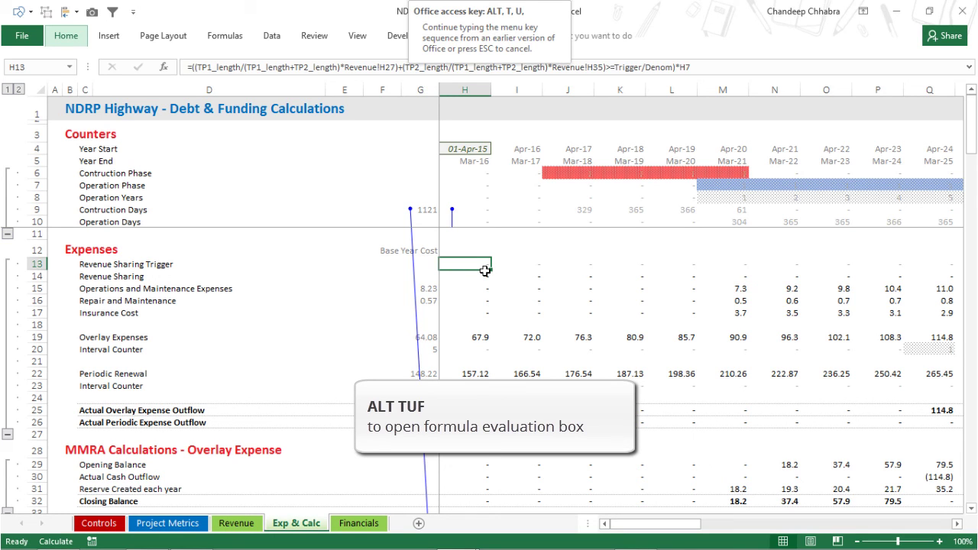
{"action": "key", "text": "f"}
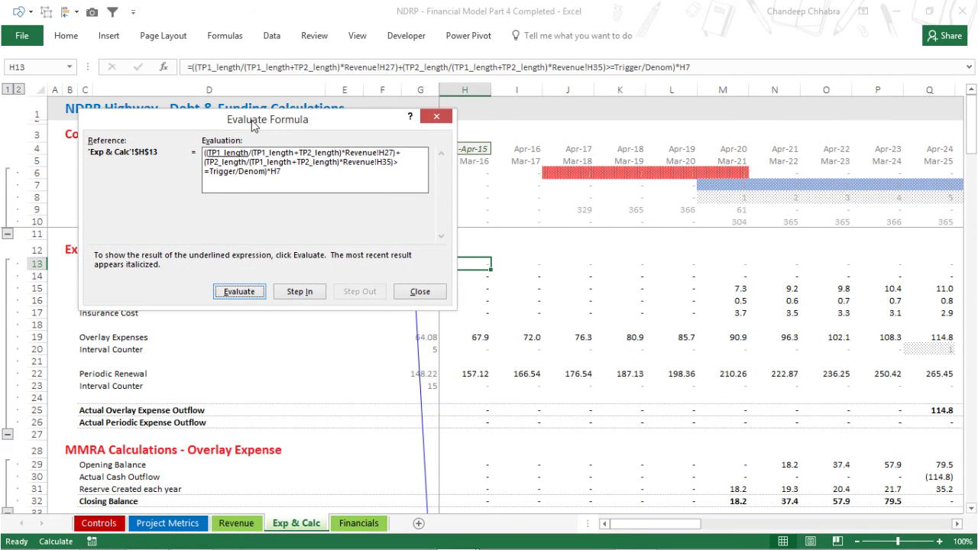
{"action": "left_click_drag", "start_coordinate": [283, 126], "coordinate": [439, 230]}
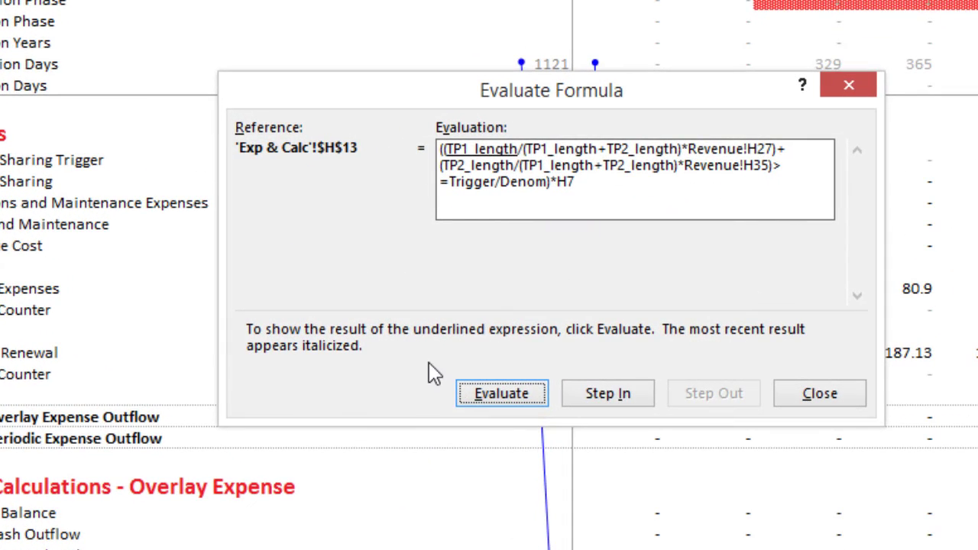
- Evaluate the H13 formula expression by expression through to its final result and leave the evaluation
{"action": "left_click", "coordinate": [484, 403]}
{"action": "left_click", "coordinate": [487, 404]}
{"action": "left_click", "coordinate": [487, 404]}
{"action": "left_click", "coordinate": [487, 403]}
{"action": "left_click", "coordinate": [487, 403]}
{"action": "left_click", "coordinate": [487, 404]}
{"action": "left_click", "coordinate": [487, 404]}
{"action": "left_click", "coordinate": [486, 404]}
{"action": "left_click", "coordinate": [487, 403]}
{"action": "left_click", "coordinate": [487, 403]}
{"action": "left_click", "coordinate": [486, 403]}
{"action": "left_click", "coordinate": [487, 403]}
{"action": "left_click", "coordinate": [487, 403]}
{"action": "left_click", "coordinate": [487, 404]}
{"action": "left_click", "coordinate": [487, 403]}
{"action": "left_click", "coordinate": [487, 404]}
{"action": "left_click", "coordinate": [487, 403]}
{"action": "left_click", "coordinate": [487, 403]}
{"action": "left_click", "coordinate": [487, 404]}
{"action": "left_click", "coordinate": [487, 404]}
{"action": "left_click", "coordinate": [486, 403]}
{"action": "left_click", "coordinate": [487, 404]}
{"action": "left_click", "coordinate": [487, 403]}
{"action": "left_click", "coordinate": [487, 403]}
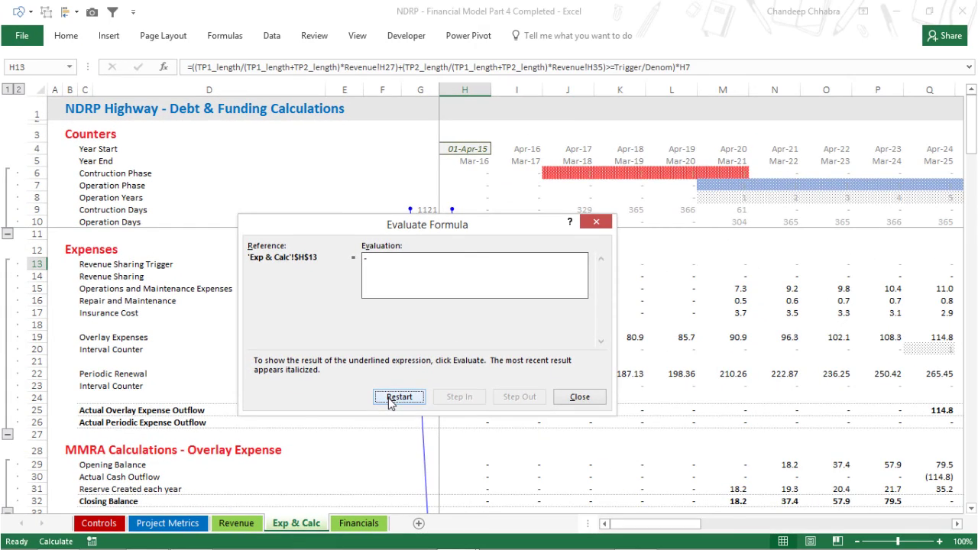
{"action": "left_click", "coordinate": [398, 396]}
{"action": "key", "text": "Escape"}
{"action": "key", "text": "Return"}
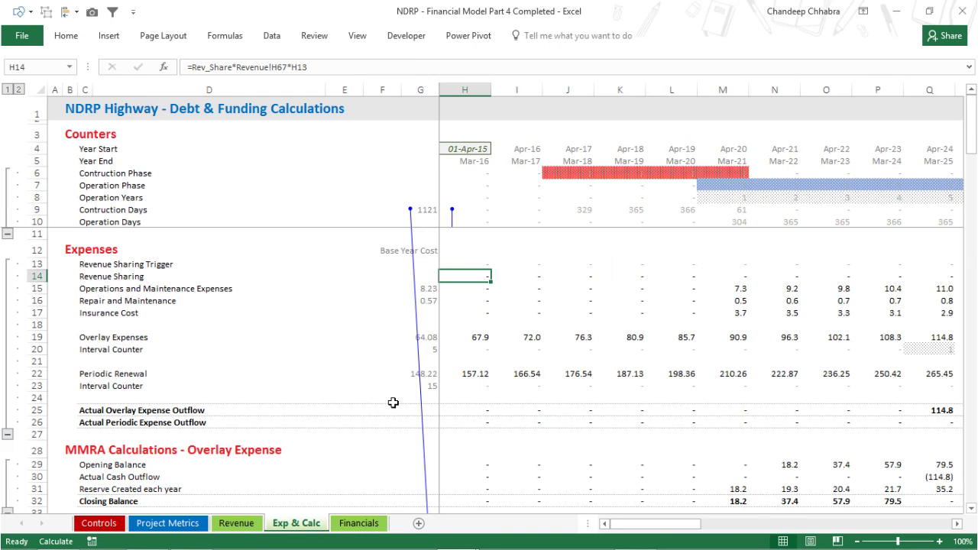
{"action": "key", "text": "Page_Down"}
{"action": "key", "text": "Page_Down"}
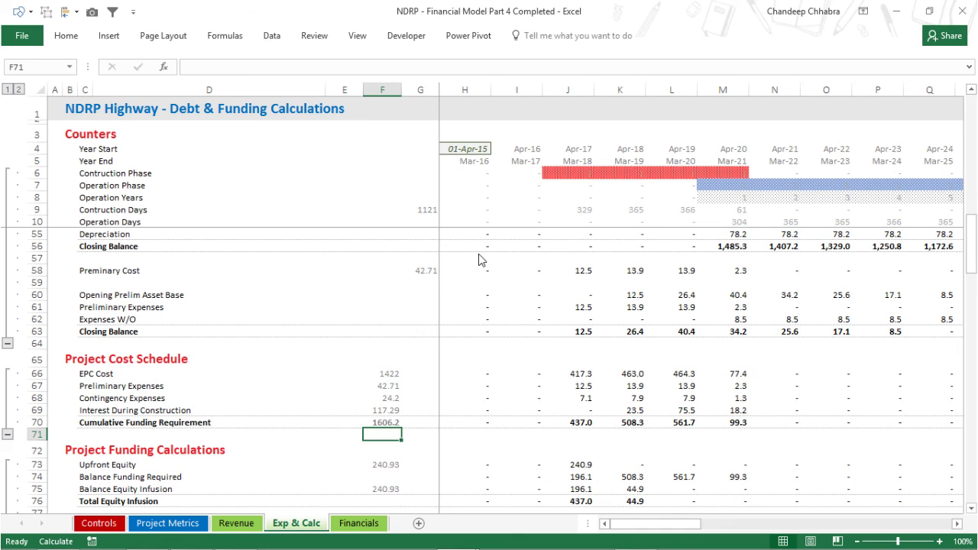
{"action": "key", "text": "Up"}
{"action": "key", "text": "Up"}
{"action": "key", "text": "Up"}
{"action": "key", "text": "Up"}
{"action": "key", "text": "Up"}
{"action": "key", "text": "Up"}
{"action": "key", "text": "Up"}
{"action": "key", "text": "Right"}
{"action": "key", "text": "Right"}
{"action": "key", "text": "Right"}
{"action": "key", "text": "Right"}
{"action": "key", "text": "Right"}
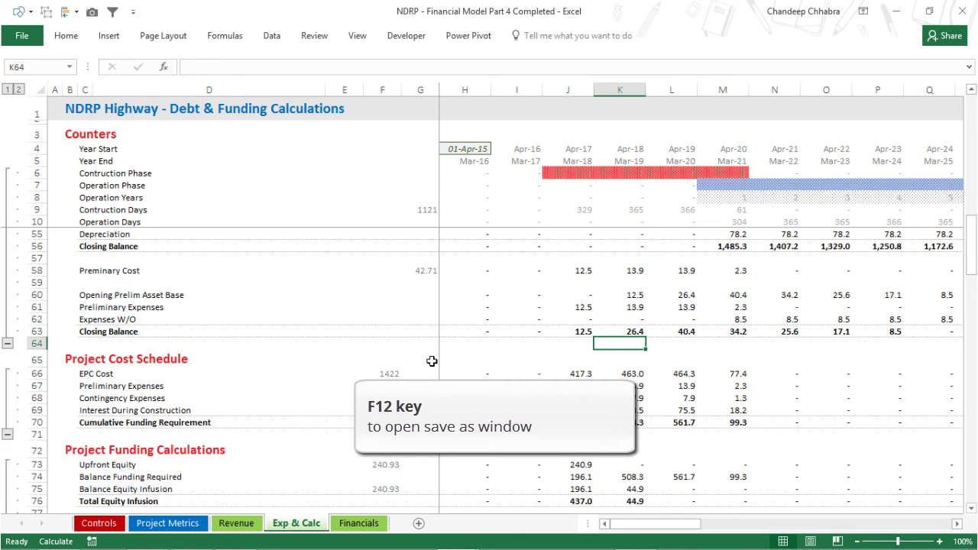
- Start a Save As with the file name NDRP - Financial Model Part 4 Completed (Updated with circular calculations)
{"action": "key", "text": "F12"}
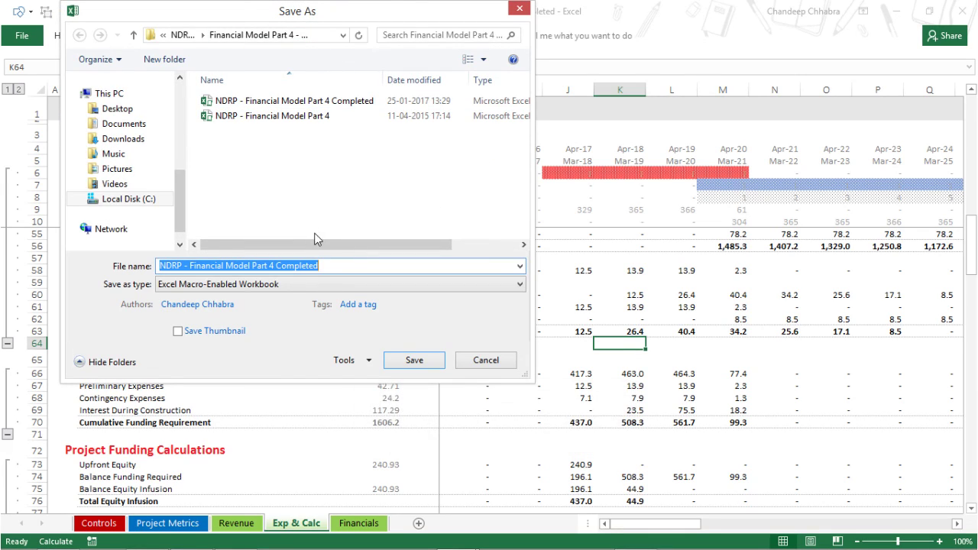
{"action": "left_click", "coordinate": [340, 268]}
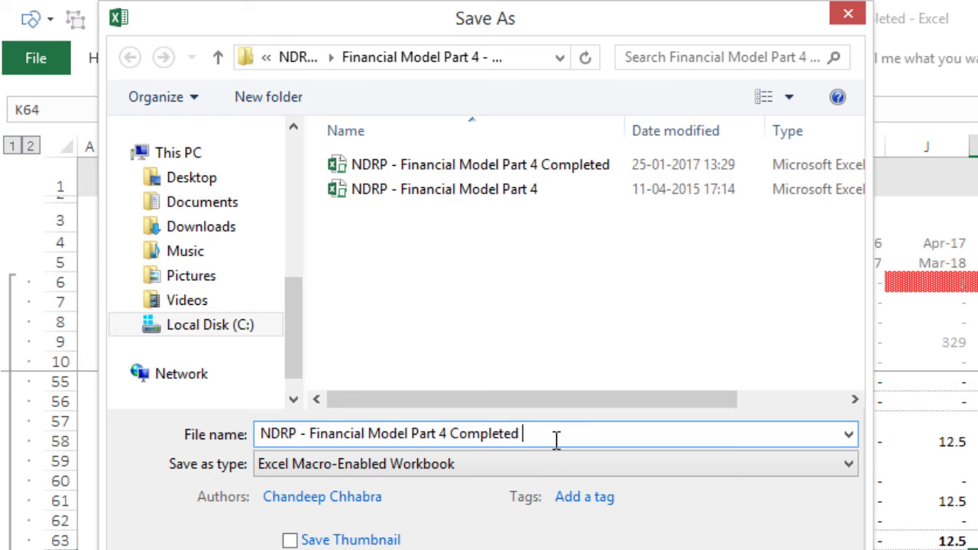
{"action": "type", "text": "(Updated w"}
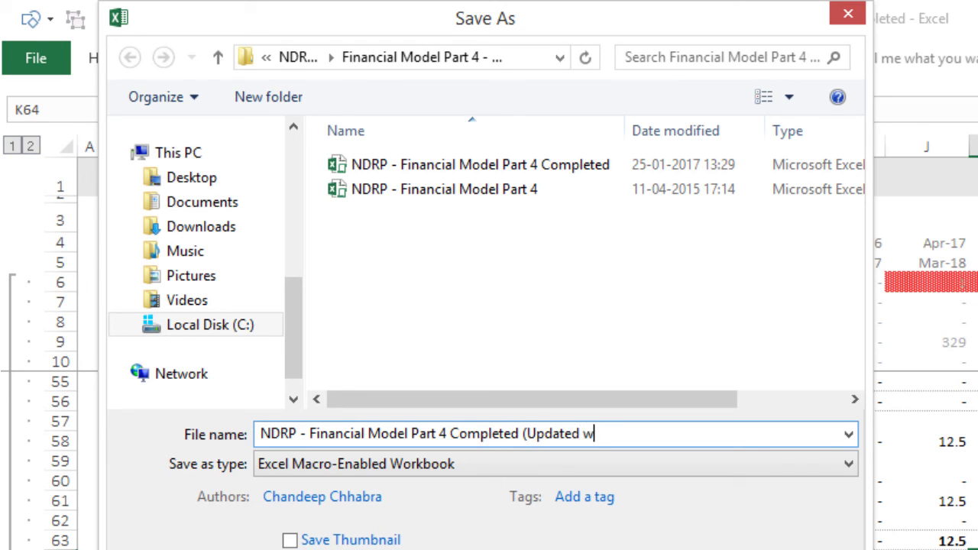
{"action": "type", "text": "ith circular"}
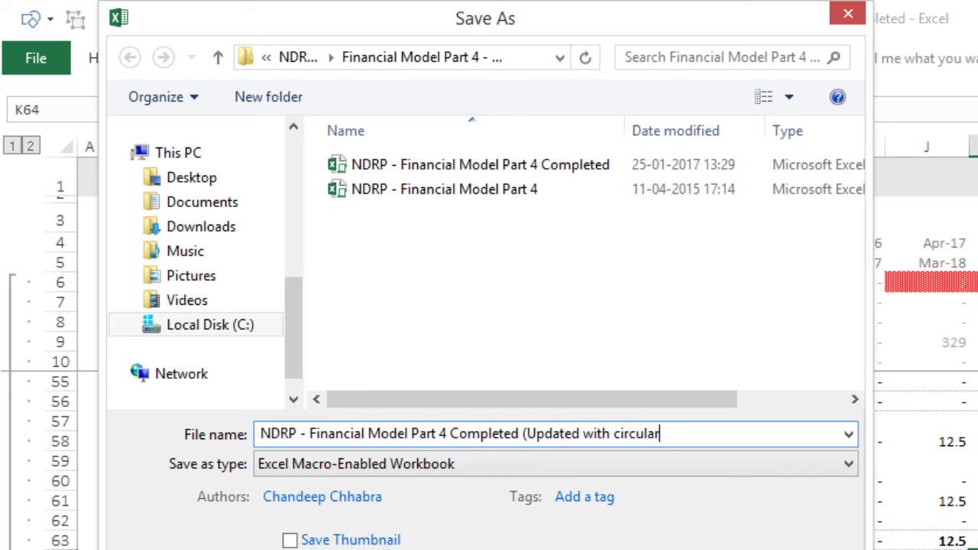
{"action": "type", "text": " calcualtions"}
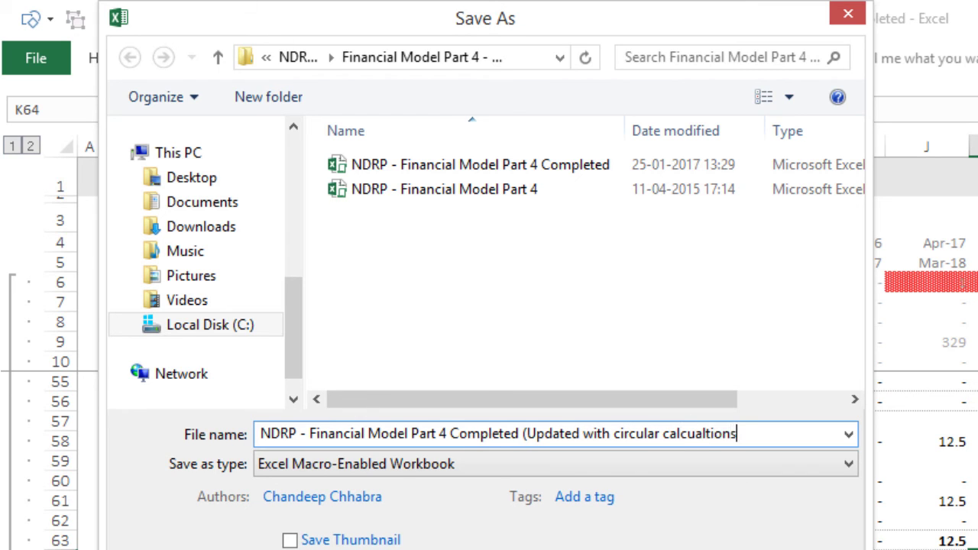
{"action": "key", "text": "Left"}
{"action": "key", "text": "Left"}
{"action": "key", "text": "Left"}
{"action": "key", "text": "Left"}
{"action": "key", "text": "Left"}
{"action": "key", "text": "BackSpace"}
{"action": "key", "text": "BackSpace"}
{"action": "type", "text": "la"}
{"action": "key", "text": "End"}
{"action": "type", "text": ")"}
- Insert the version number 1.2 before the parenthesised note in the file name
{"action": "key", "text": "ctrl+shift+Left"}
{"action": "key", "text": "ctrl+shift+Left"}
{"action": "key", "text": "ctrl+shift+Left"}
{"action": "key", "text": "ctrl+shift+Left"}
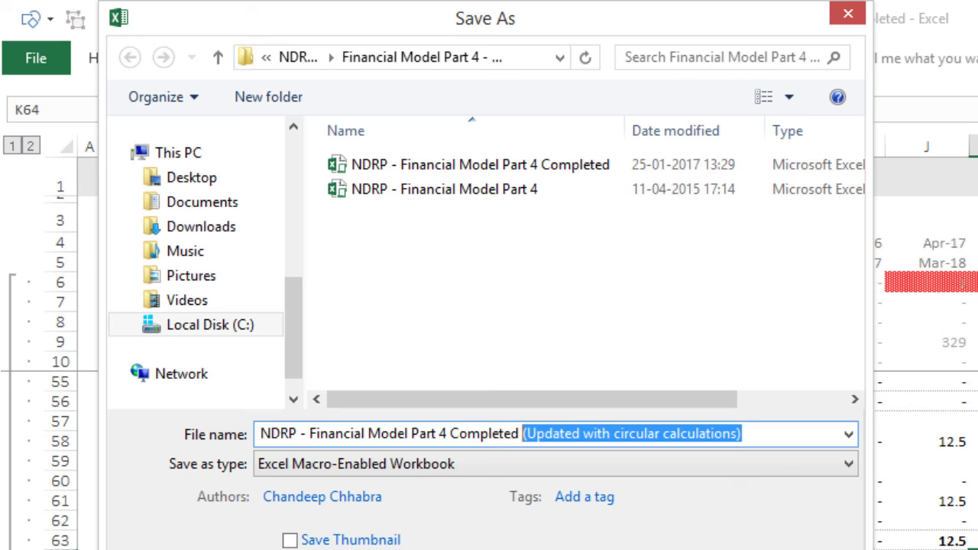
{"action": "key", "text": "ctrl+Left"}
{"action": "key", "text": "ctrl+Left"}
{"action": "key", "text": "ctrl+Left"}
{"action": "key", "text": "ctrl+Right"}
{"action": "key", "text": "ctrl+Right"}
{"action": "type", "text": "1.2"}
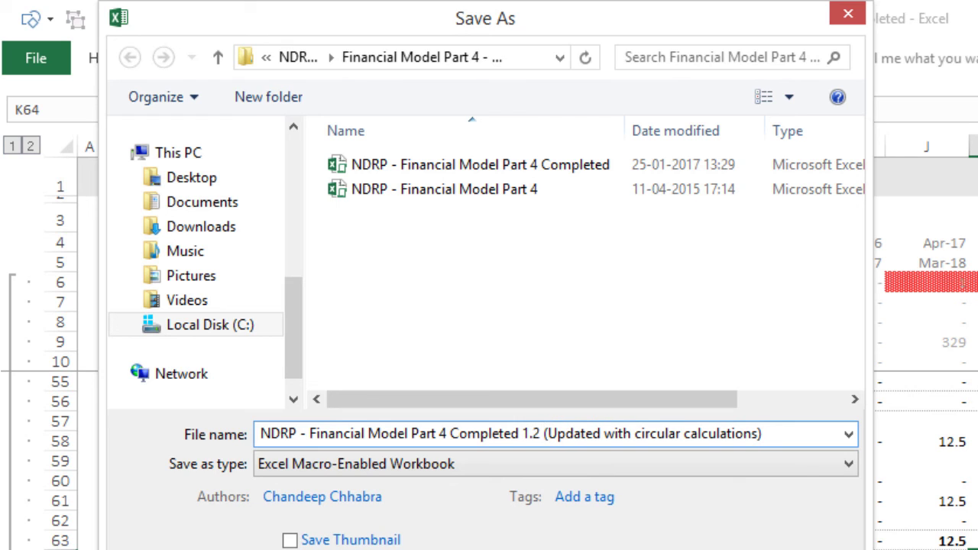
- Highlight the parenthesised update note in the file name and close the Save As dialog
{"action": "key", "text": "ctrl+shift+Right"}
{"action": "key", "text": "ctrl+shift+Right"}
{"action": "key", "text": "ctrl+shift+Right"}
{"action": "key", "text": "ctrl+shift+Right"}
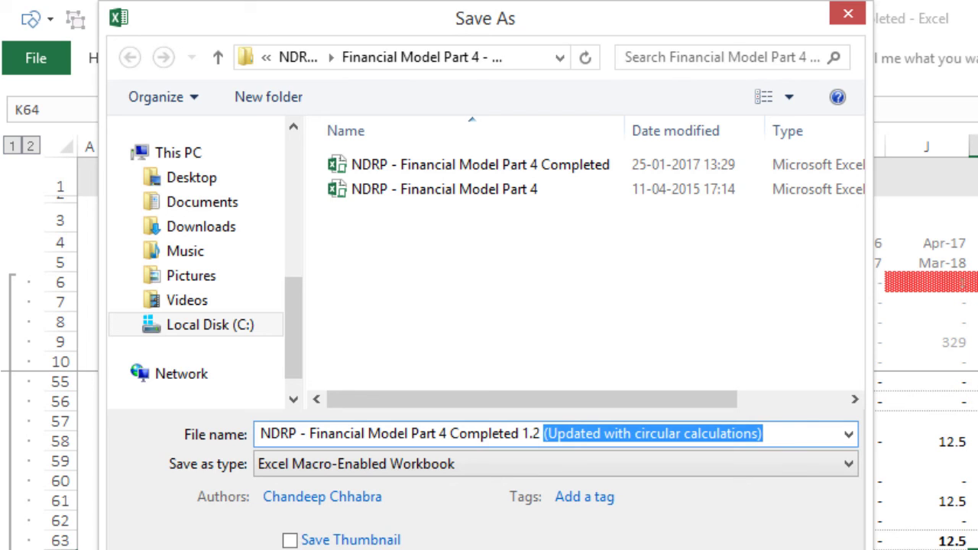
{"action": "key", "text": "Return"}
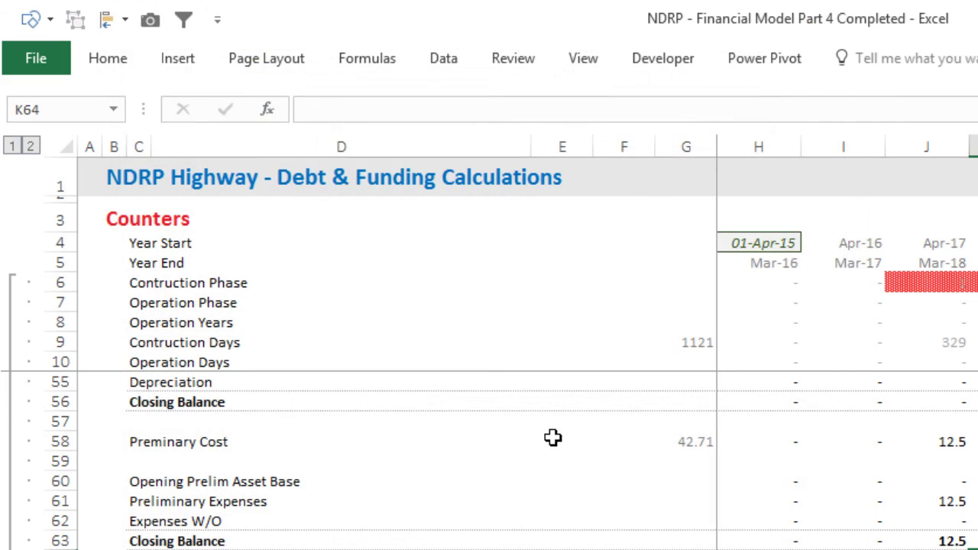